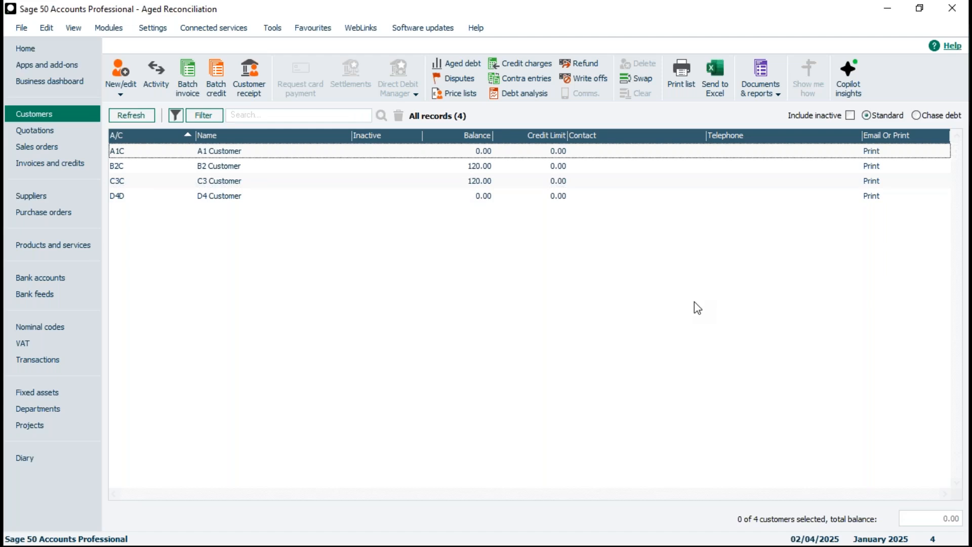
Step: Select all customer records to total their balances, and clear the selection
{"action": "left_click", "coordinate": [642, 79]}
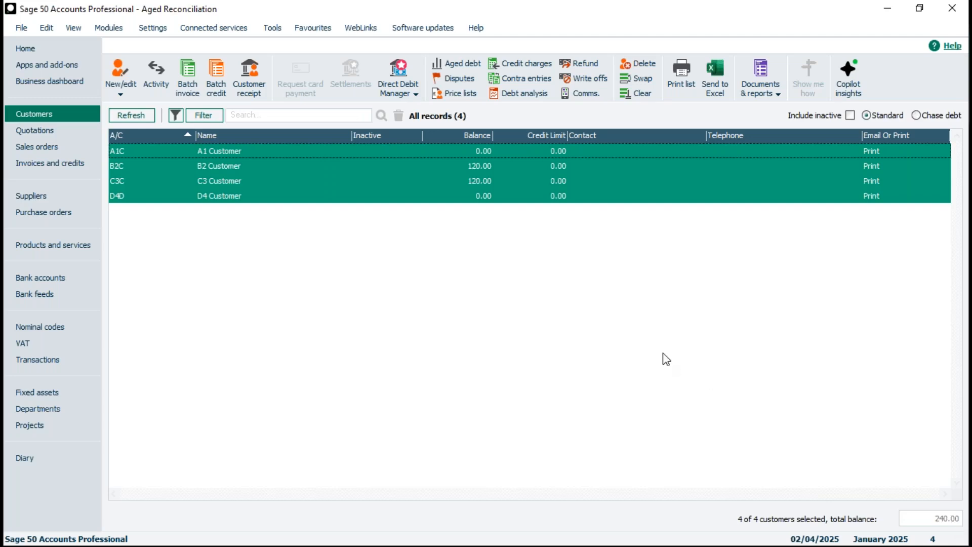
{"action": "left_click", "coordinate": [643, 95]}
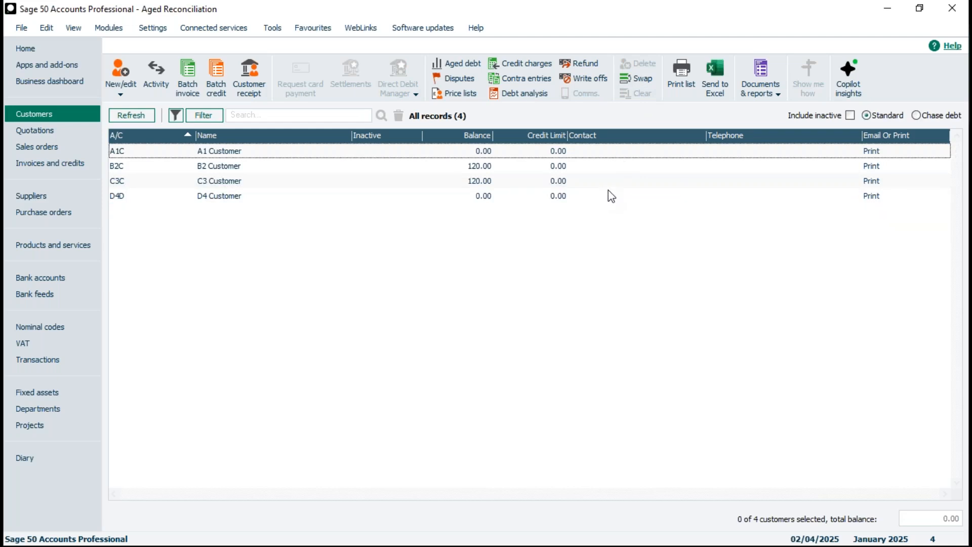
Step: Total the balances of every customer except C3 Customer by swapping the selection, and reselect all customers
{"action": "left_click", "coordinate": [505, 181]}
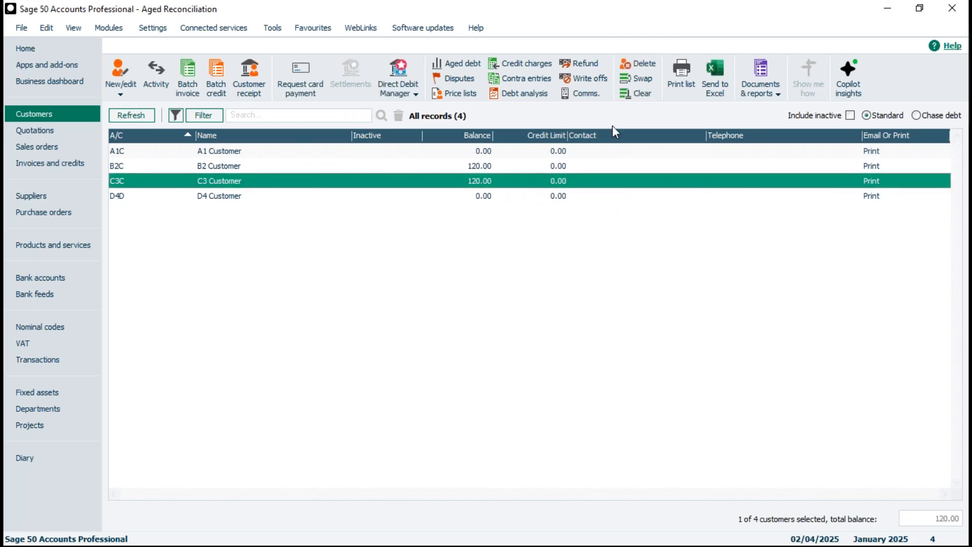
{"action": "left_click", "coordinate": [642, 79]}
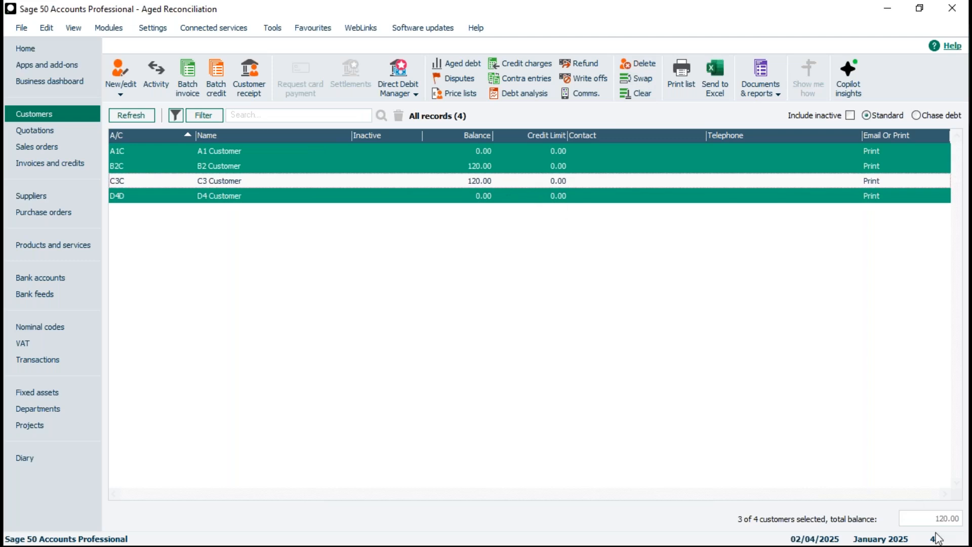
{"action": "left_click", "coordinate": [639, 93]}
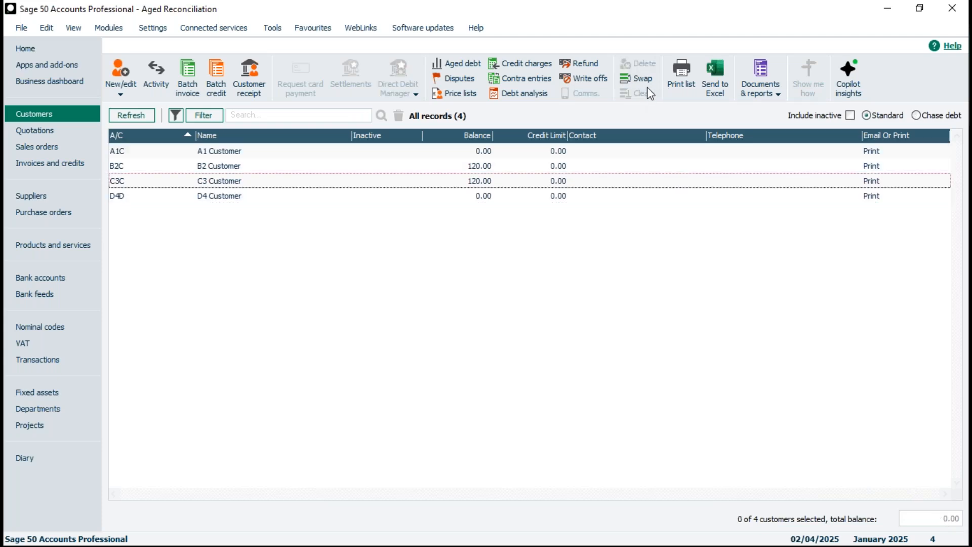
{"action": "left_click", "coordinate": [639, 78]}
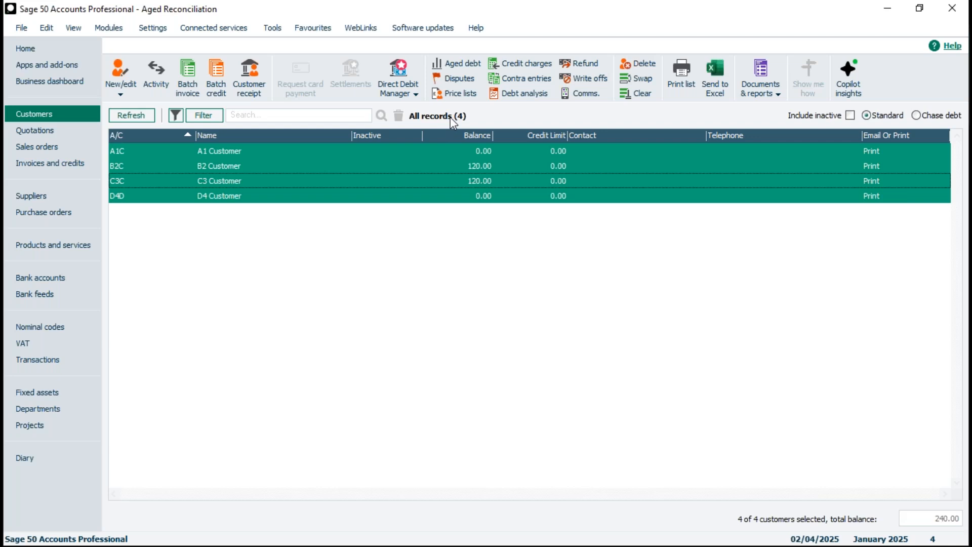
Step: Open the customer filter and change its criterion field to Account Reference
{"action": "left_click", "coordinate": [204, 115]}
{"action": "left_click", "coordinate": [311, 247]}
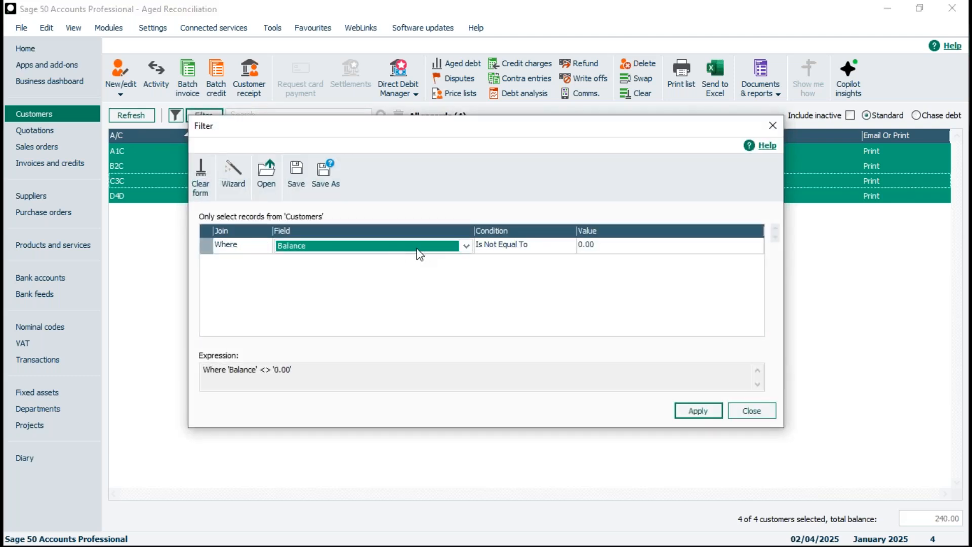
{"action": "left_click", "coordinate": [465, 246]}
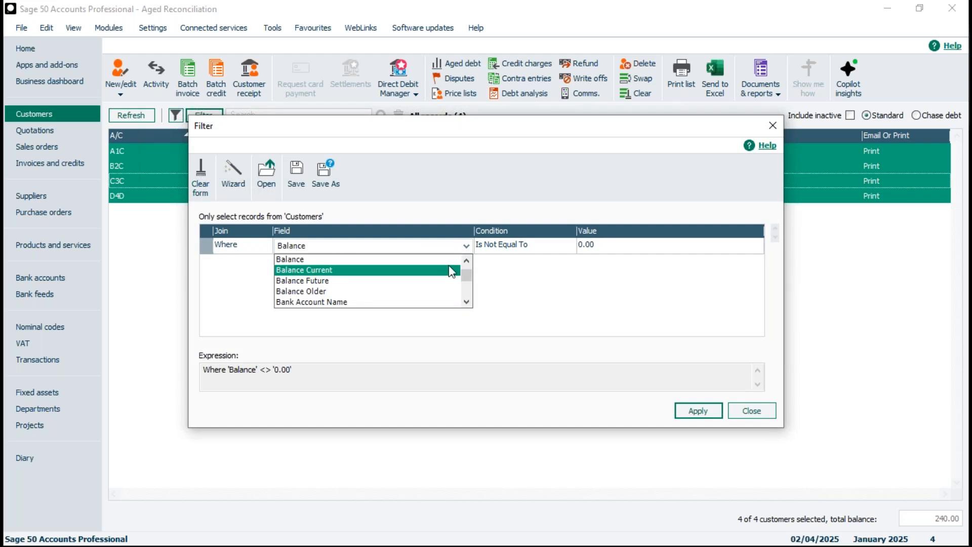
{"action": "mouse_move", "coordinate": [471, 268]}
{"action": "left_mouse_down"}
{"action": "mouse_move", "coordinate": [470, 284]}
{"action": "mouse_move", "coordinate": [471, 276]}
{"action": "left_mouse_up"}
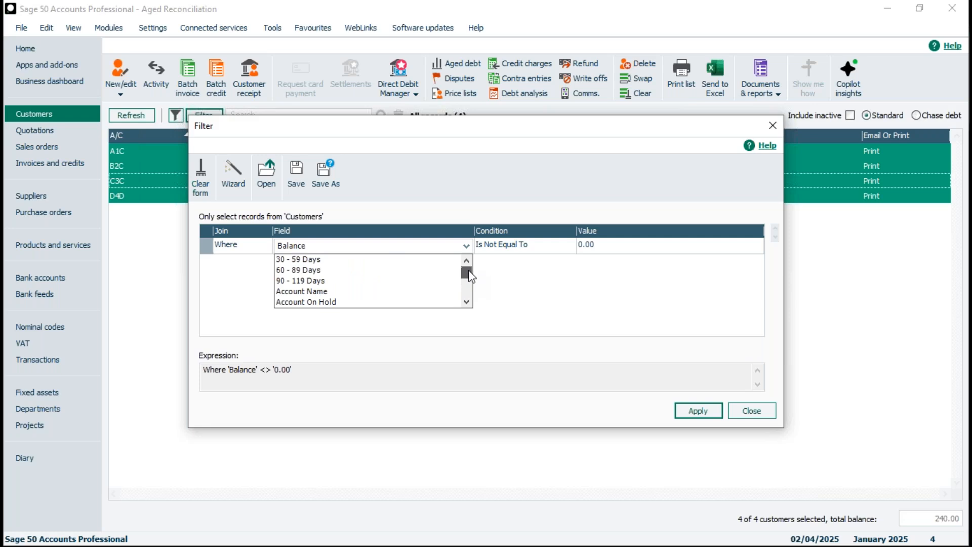
{"action": "left_click", "coordinate": [466, 302]}
{"action": "left_click", "coordinate": [466, 302]}
{"action": "left_click", "coordinate": [467, 302]}
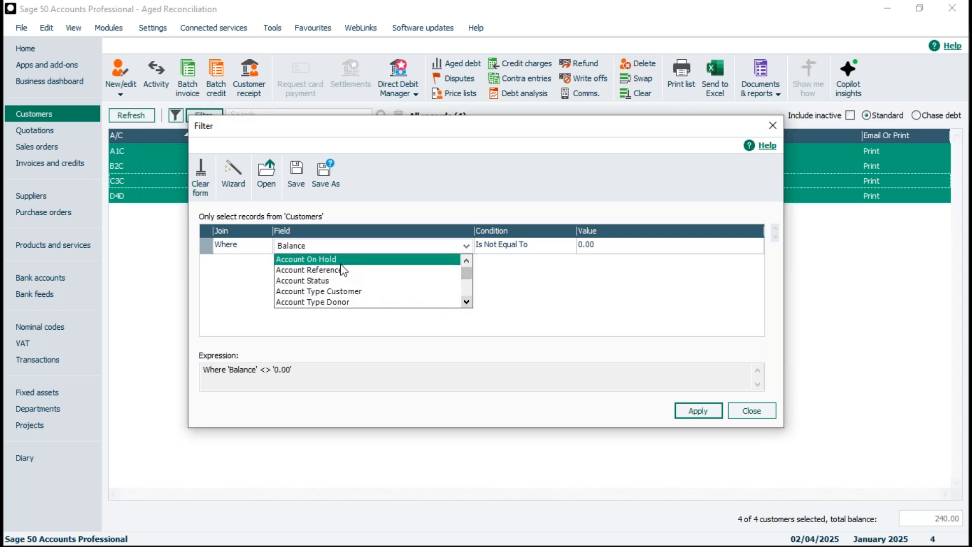
{"action": "left_click", "coordinate": [373, 274]}
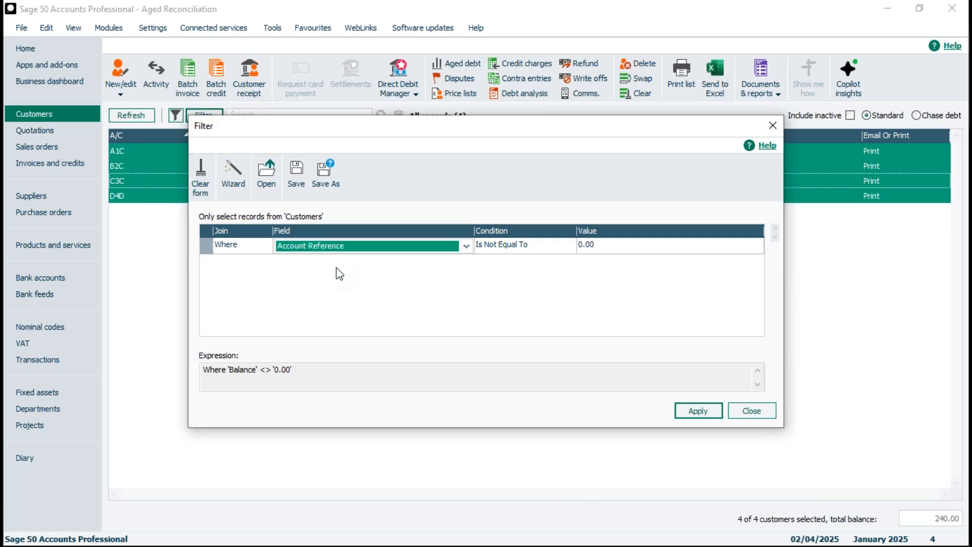
Step: Set the filter value to B* and apply the filter to the customer list
{"action": "left_click", "coordinate": [594, 245]}
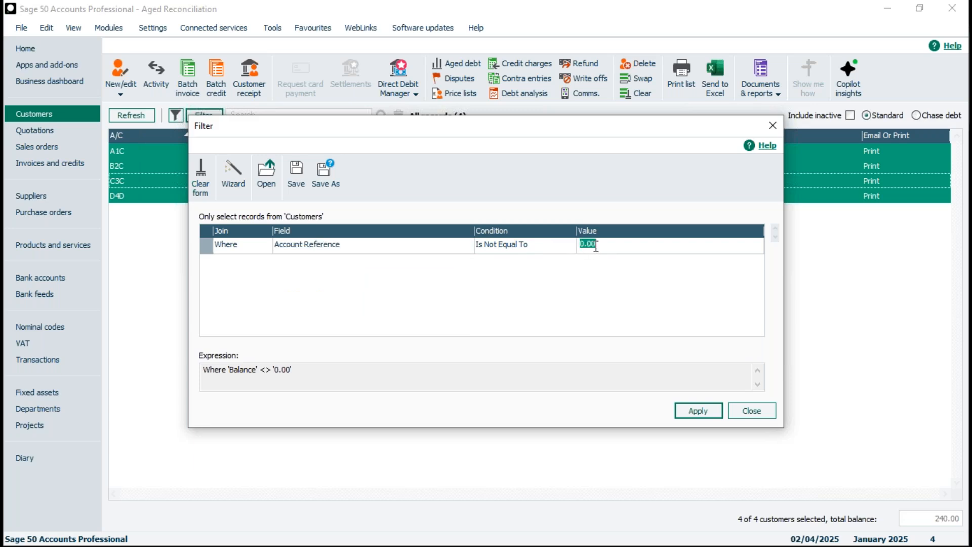
{"action": "type", "text": "B8"}
{"action": "key", "text": "BackSpace"}
{"action": "type", "text": "8"}
{"action": "key", "text": "BackSpace"}
{"action": "type", "text": "*"}
{"action": "left_click", "coordinate": [701, 411]}
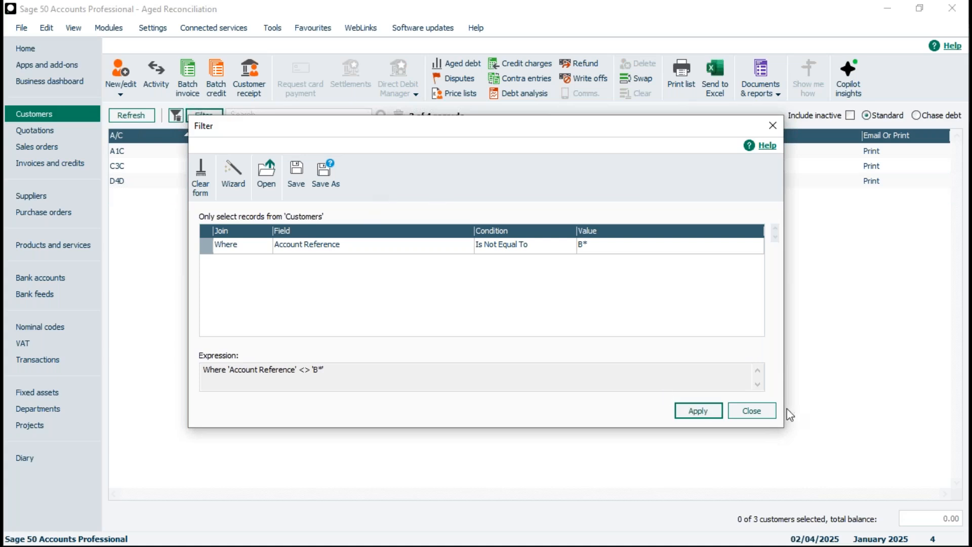
{"action": "left_click", "coordinate": [755, 410]}
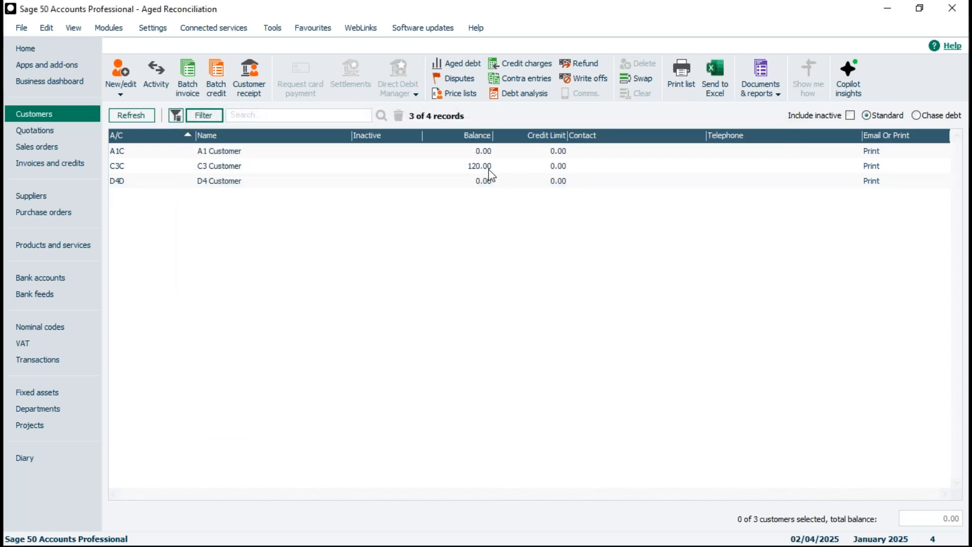
Step: Select all filtered customers to total their balances, and remove the filter
{"action": "left_click", "coordinate": [639, 78]}
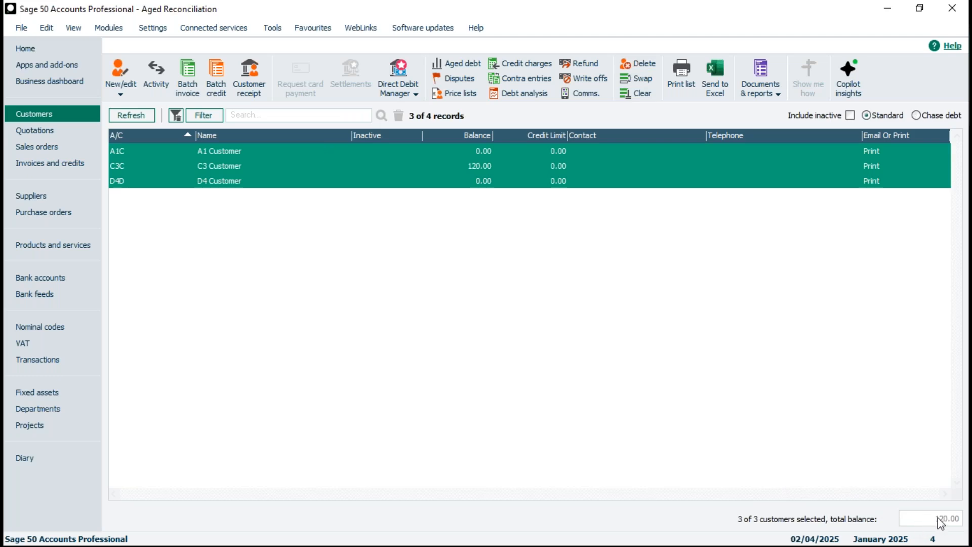
{"action": "left_click", "coordinate": [176, 115]}
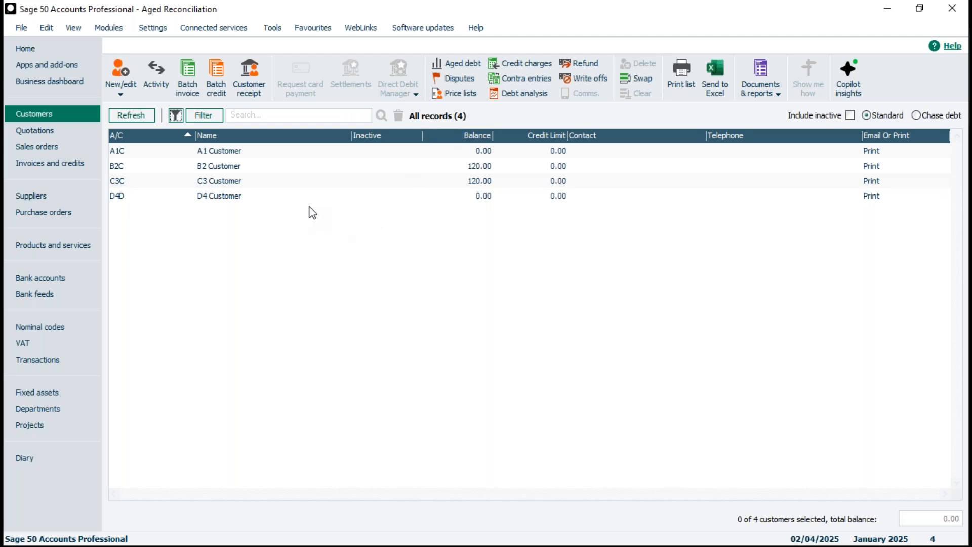
Step: Select all customers for their total balance and compare it with nominal code 1100, Debtors Control Account
{"action": "left_click", "coordinate": [638, 79]}
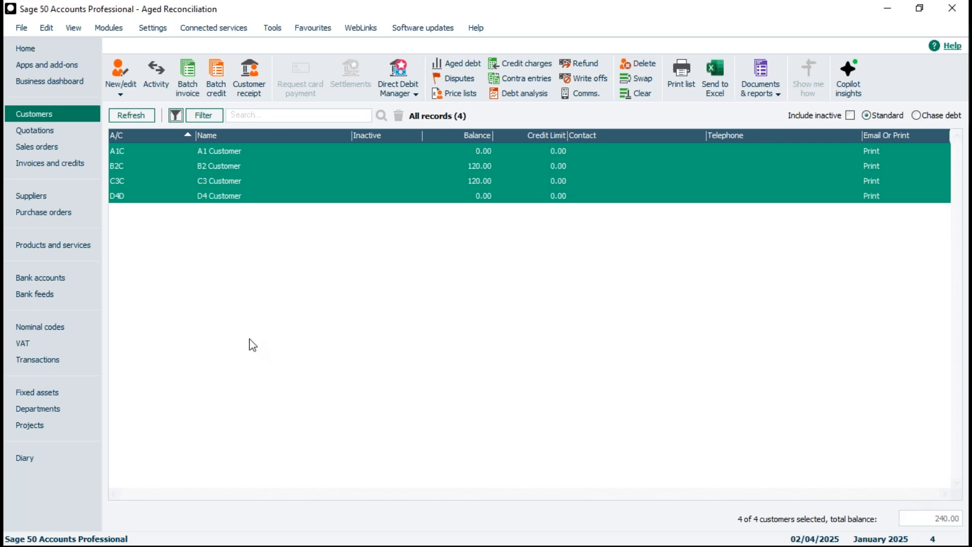
{"action": "left_click", "coordinate": [40, 327]}
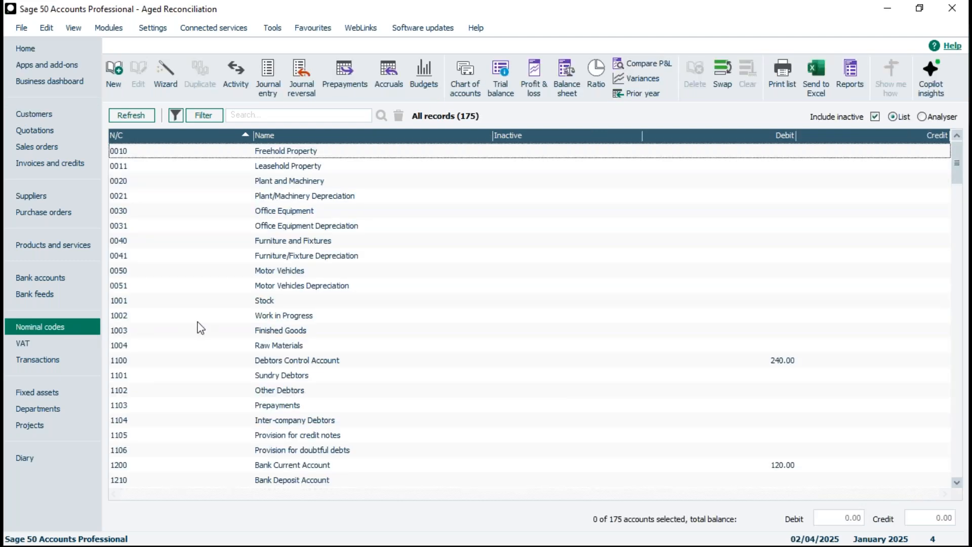
{"action": "left_click", "coordinate": [181, 364]}
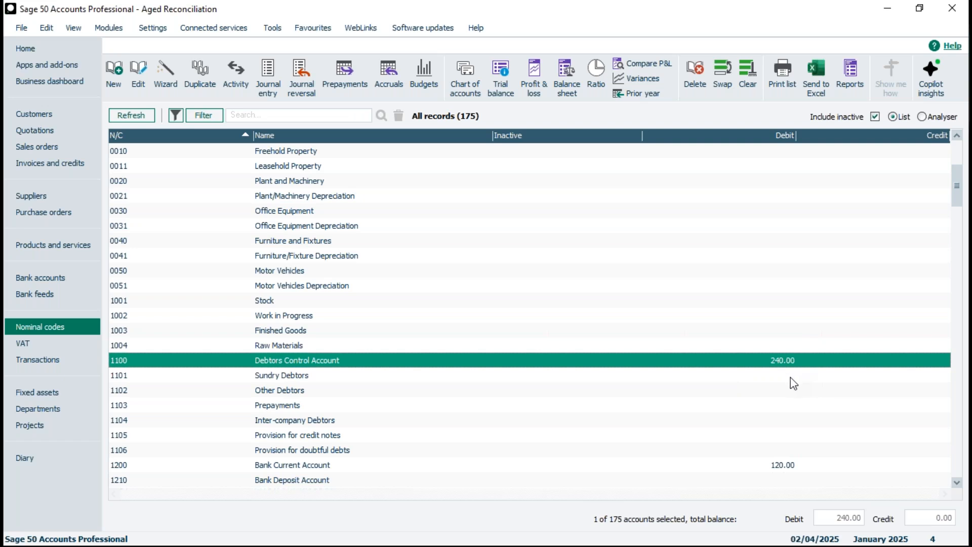
Step: Review the nominal codes assigned in the Control Accounts settings, and leave them without saving changes
{"action": "left_click", "coordinate": [157, 29]}
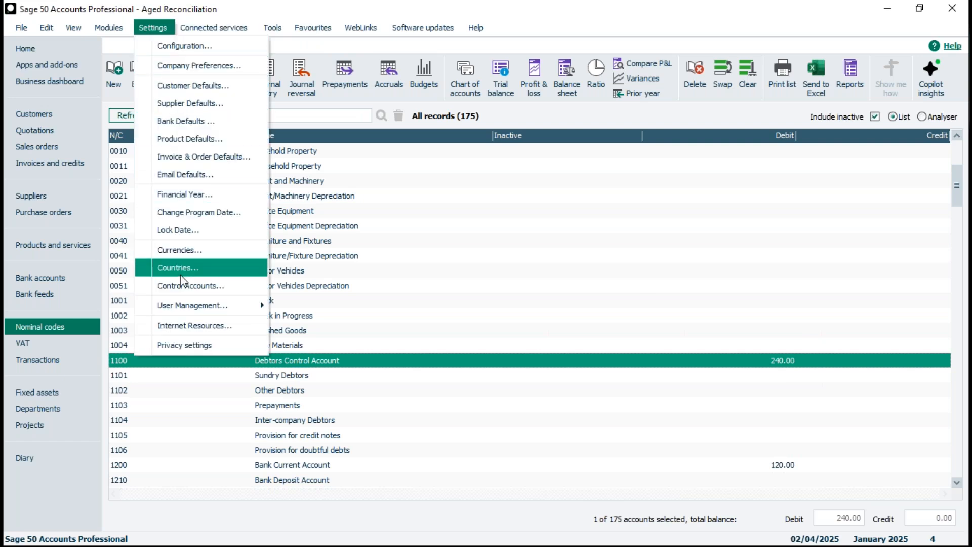
{"action": "left_click", "coordinate": [188, 287]}
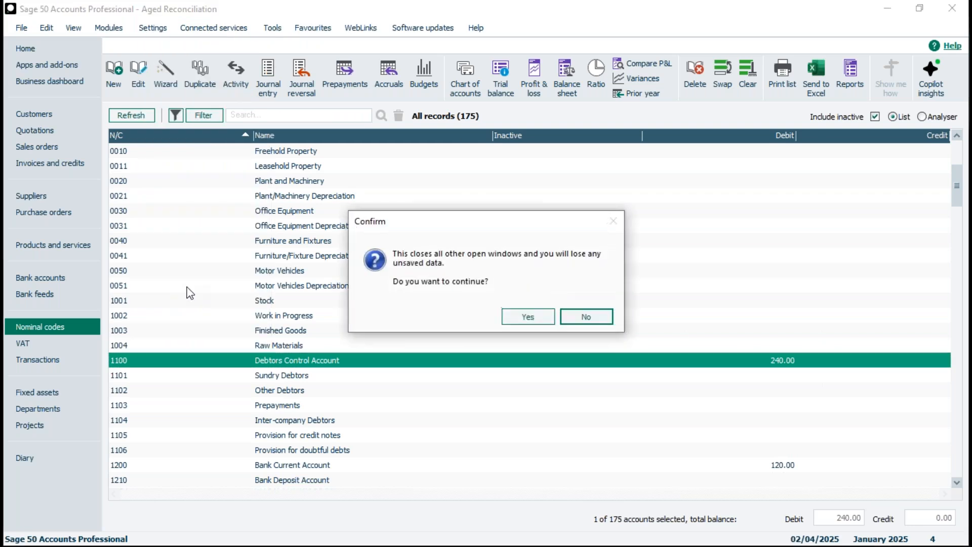
{"action": "left_click", "coordinate": [528, 317]}
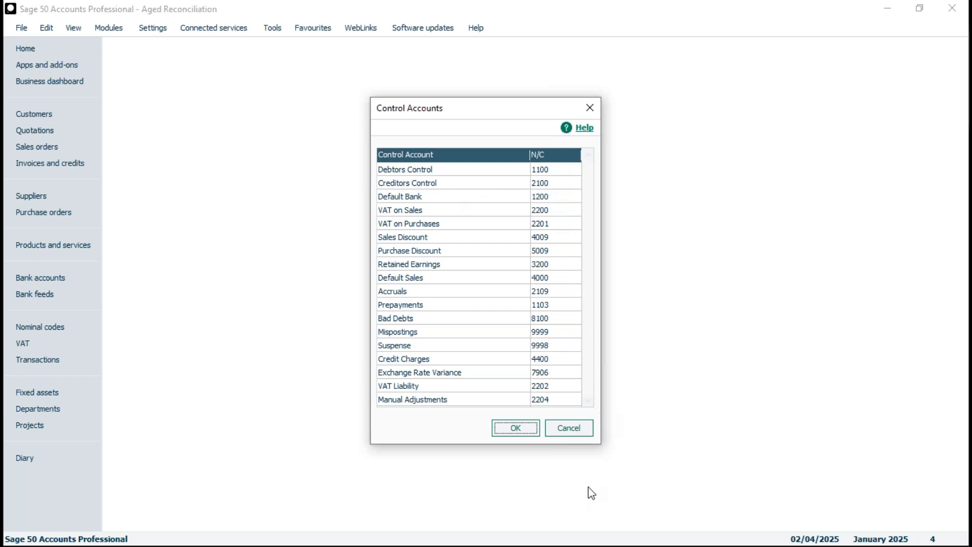
{"action": "left_click", "coordinate": [569, 428]}
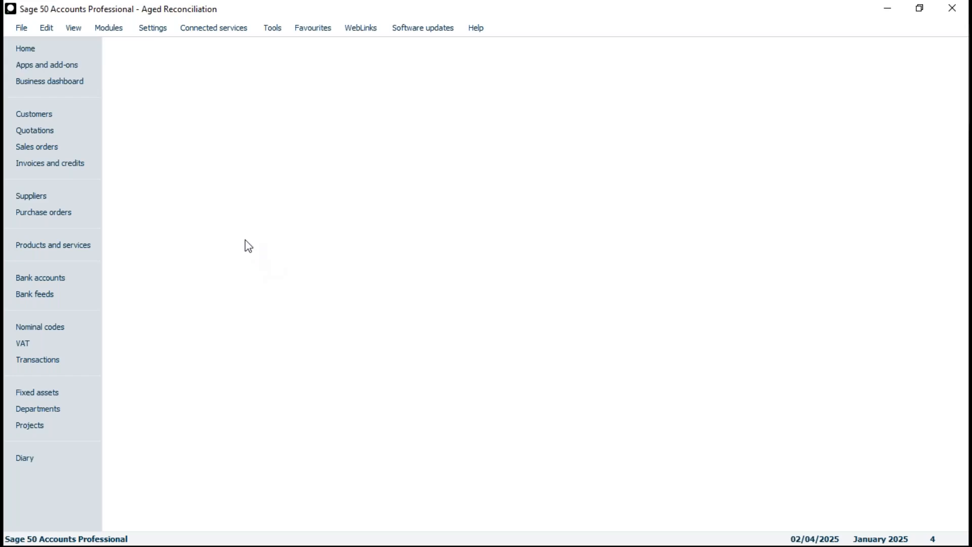
Step: Check the supplier list's balances and locate nominal code 2100, Creditors Control Account, for comparison
{"action": "left_click", "coordinate": [67, 201]}
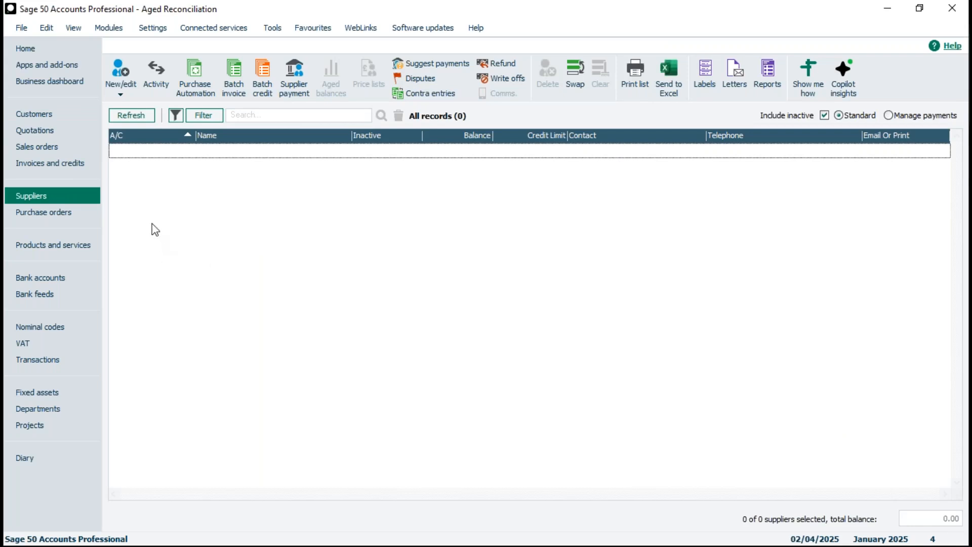
{"action": "left_click", "coordinate": [41, 326]}
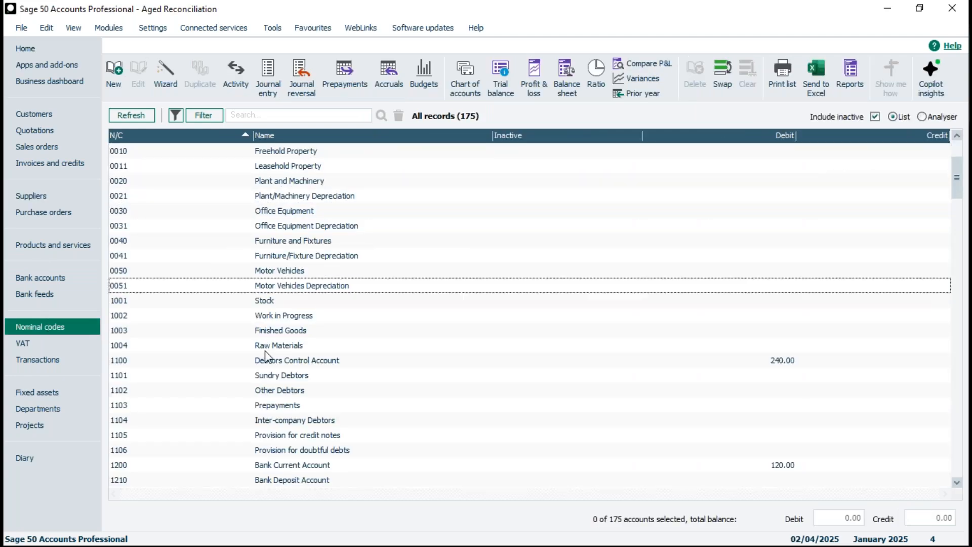
{"action": "scroll", "coordinate": [296, 378], "scroll_direction": "down", "scroll_amount": 2}
{"action": "scroll", "coordinate": [297, 377], "scroll_direction": "down", "scroll_amount": 3}
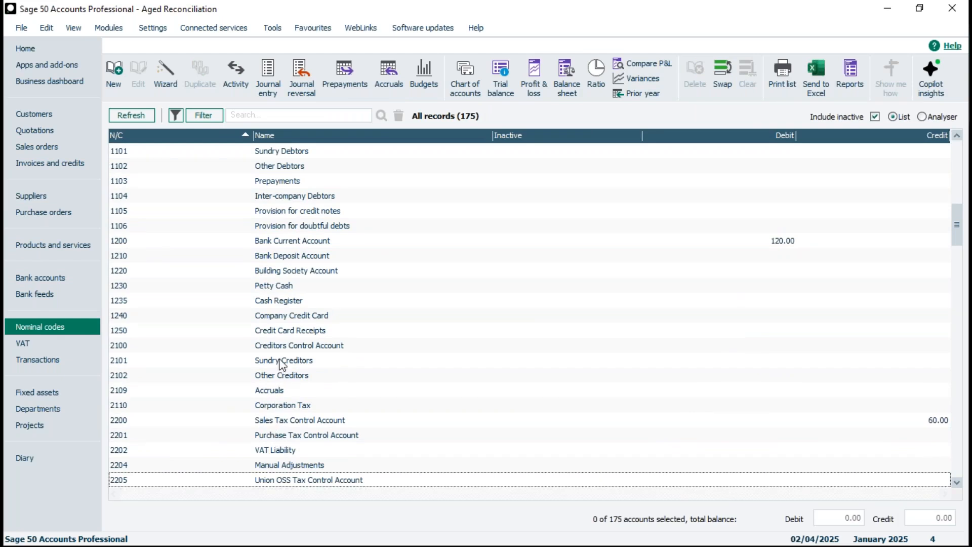
{"action": "left_click", "coordinate": [283, 345]}
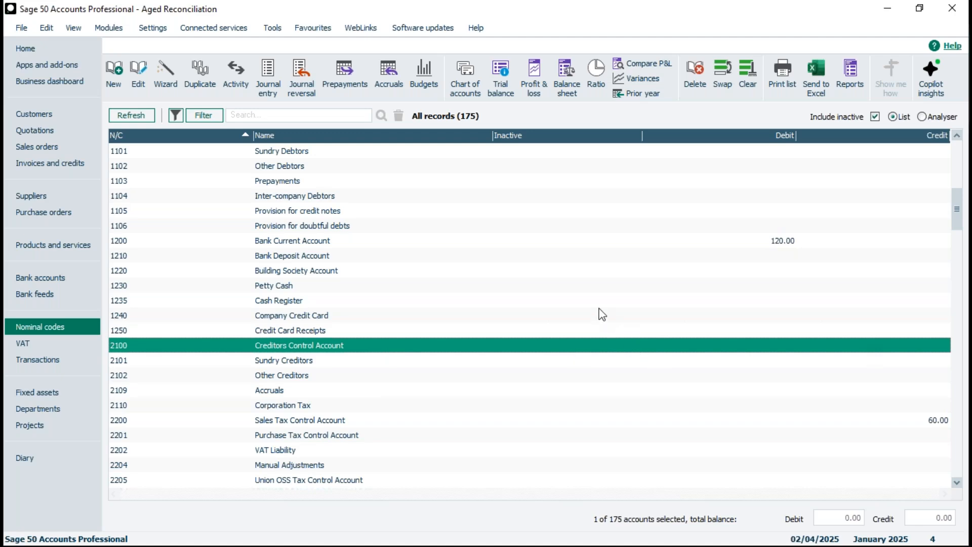
Step: Add nominal code 1100, Debtors Control Account, to the selection, and deselect both control accounts
{"action": "scroll", "coordinate": [587, 298], "scroll_direction": "up", "scroll_amount": 4}
{"action": "scroll", "coordinate": [587, 299], "scroll_direction": "up", "scroll_amount": 6}
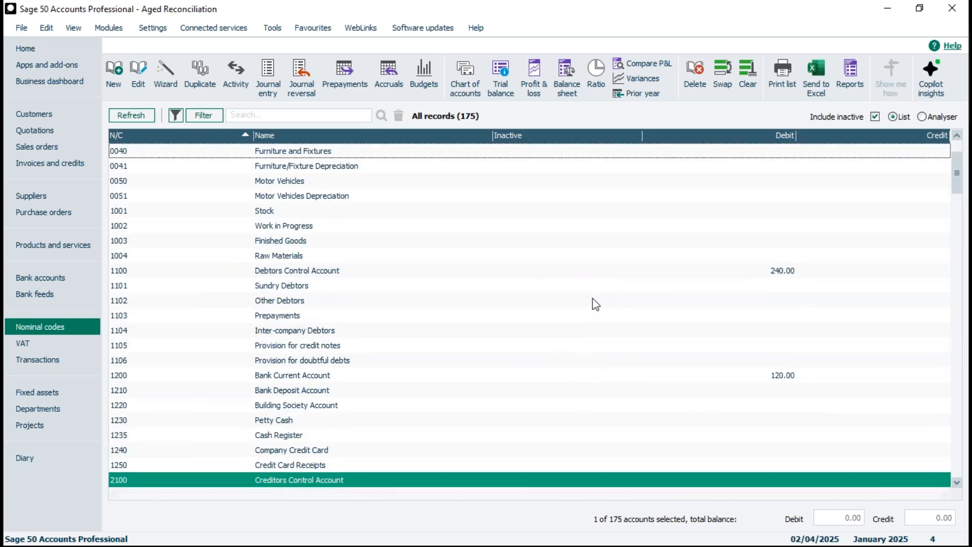
{"action": "left_click", "coordinate": [306, 272]}
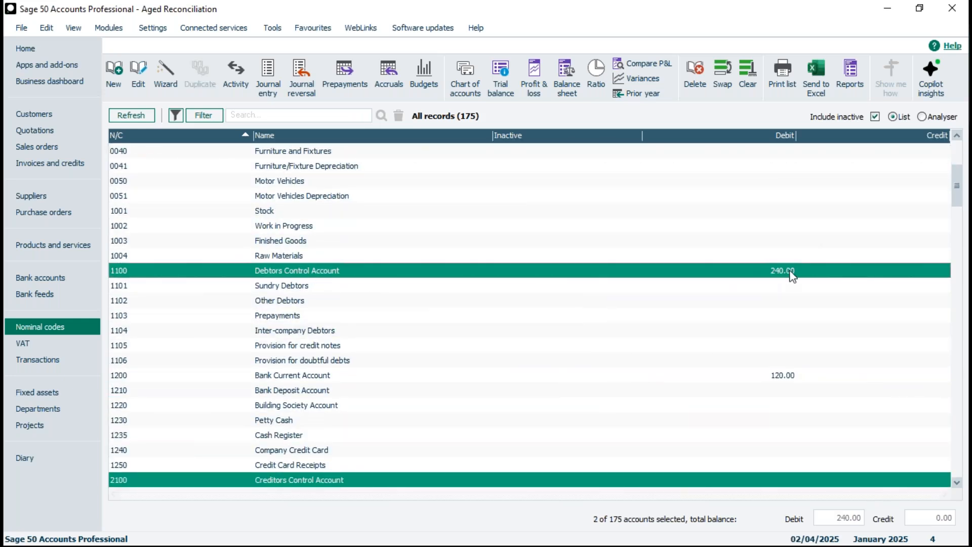
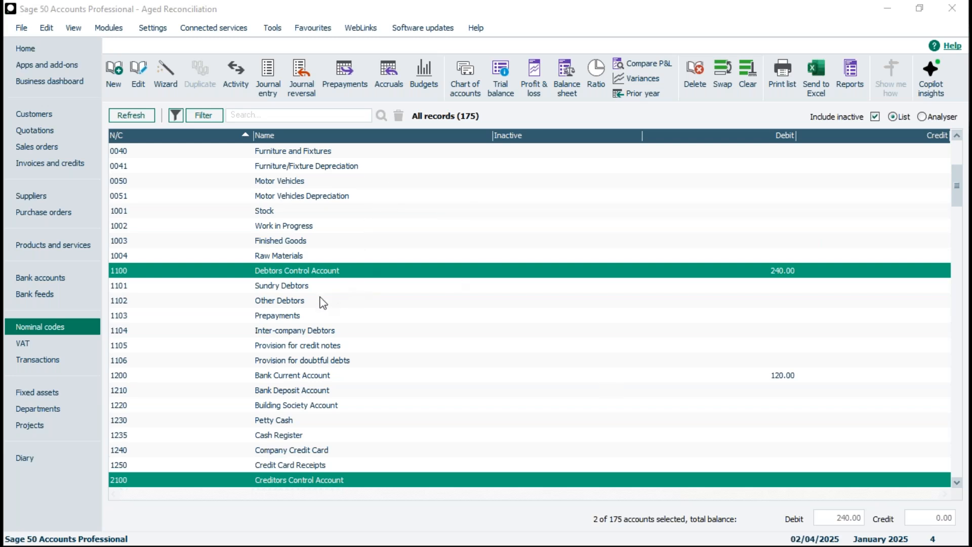
{"action": "left_click", "coordinate": [229, 274]}
{"action": "left_click", "coordinate": [244, 478]}
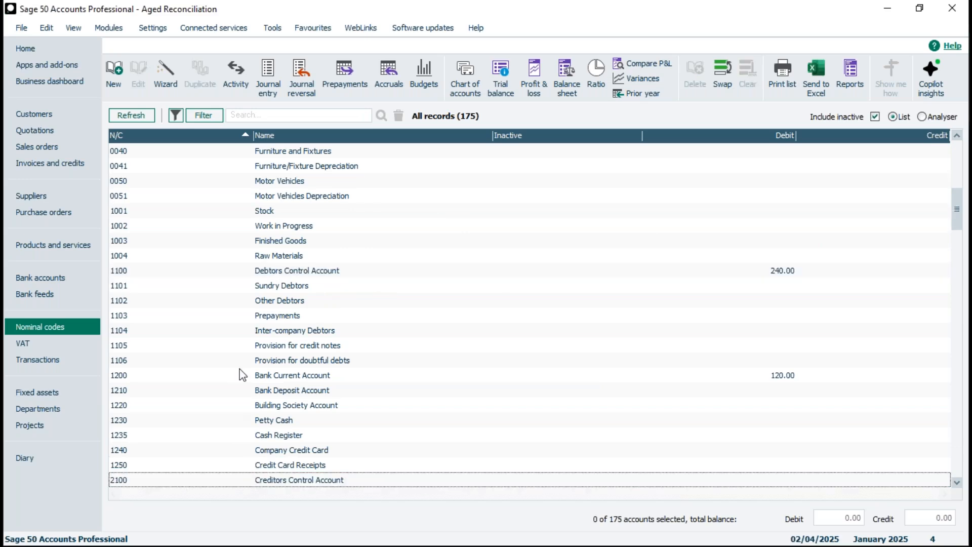
Step: Open the customer list and include inactive records in it
{"action": "left_click", "coordinate": [50, 114]}
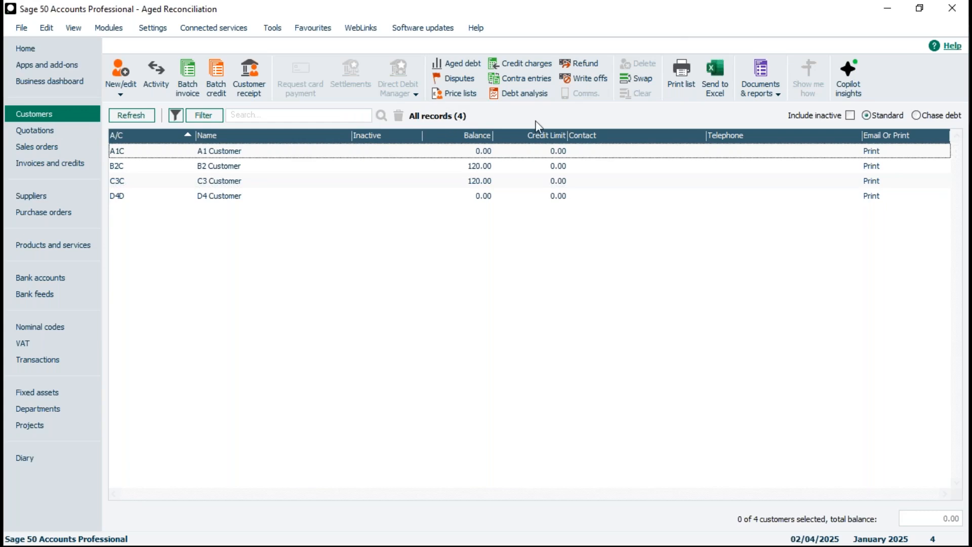
{"action": "left_click", "coordinate": [851, 115]}
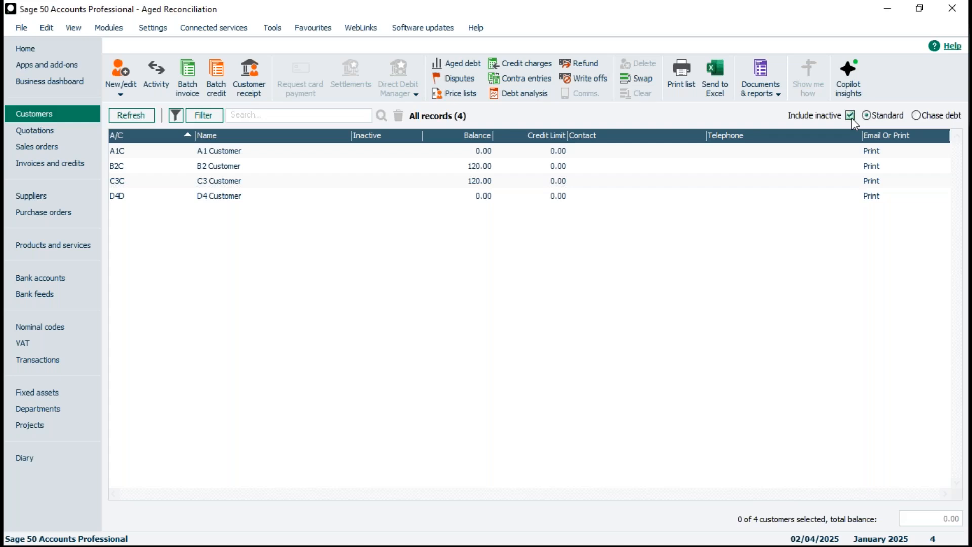
Step: Mark the A1 Customer record as inactive, save it, and check the customer list with inactive records excluded and included
{"action": "left_click", "coordinate": [222, 151]}
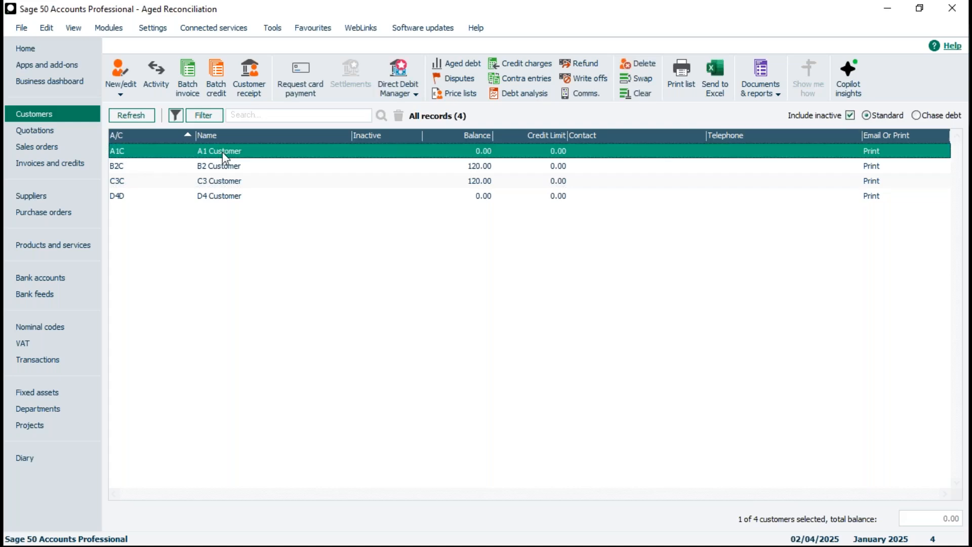
{"action": "double_click", "coordinate": [319, 154]}
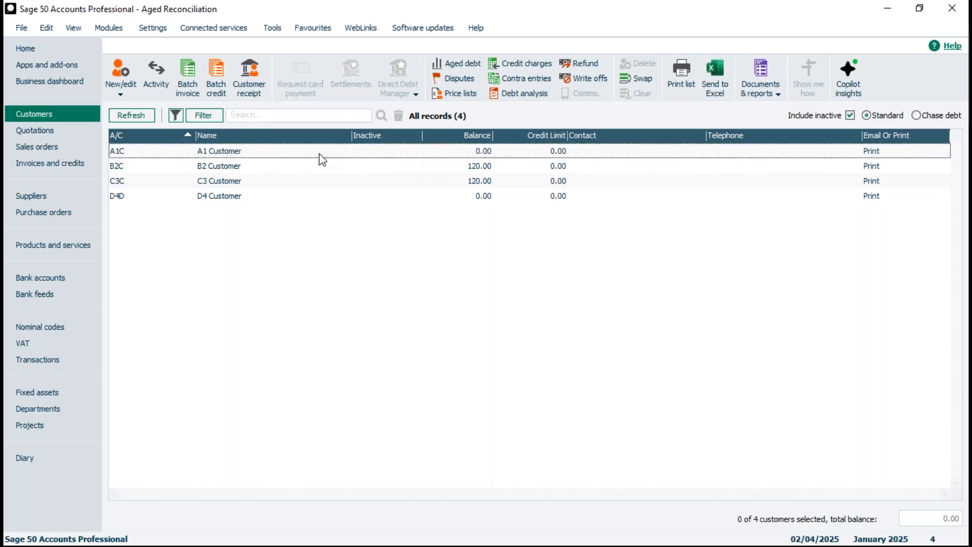
{"action": "left_click", "coordinate": [192, 229]}
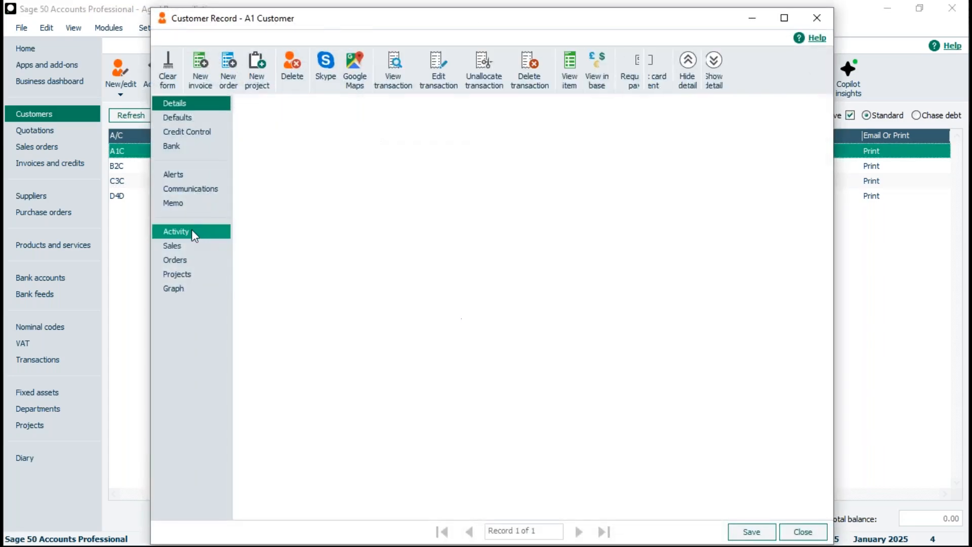
{"action": "left_click", "coordinate": [784, 18]}
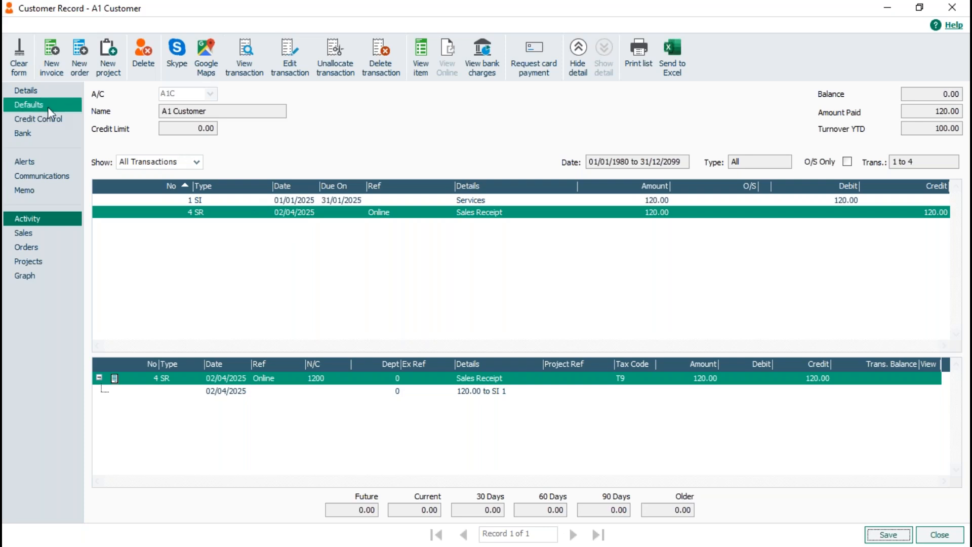
{"action": "left_click", "coordinate": [33, 93]}
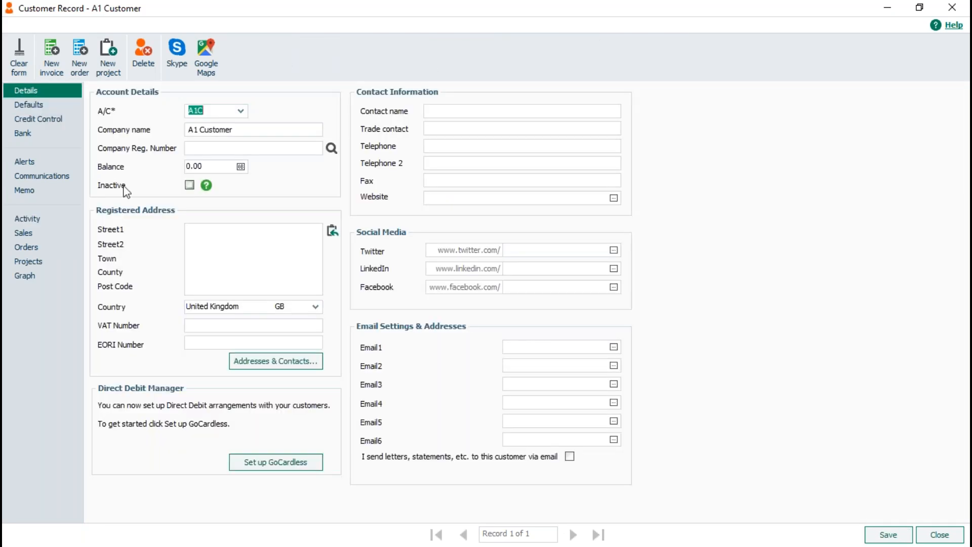
{"action": "left_click", "coordinate": [190, 185]}
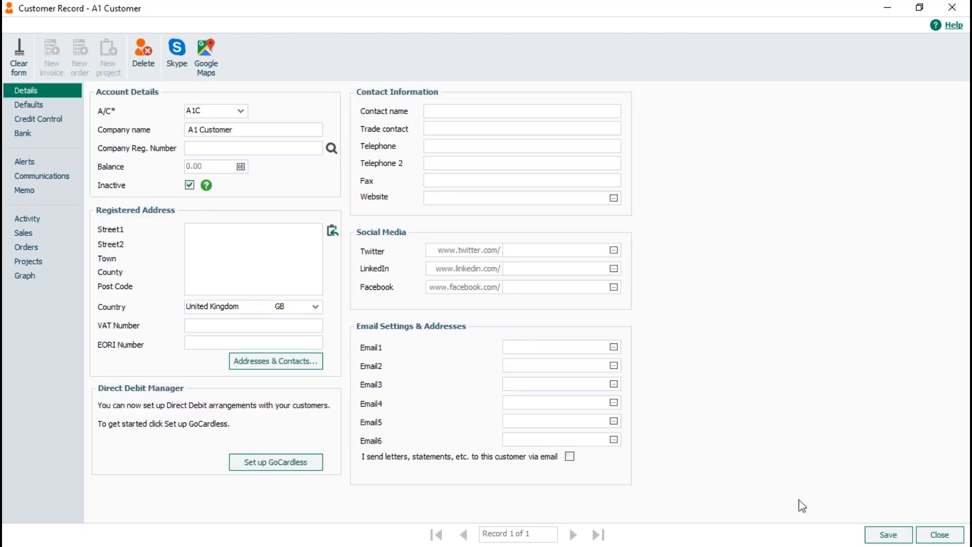
{"action": "left_click", "coordinate": [881, 535]}
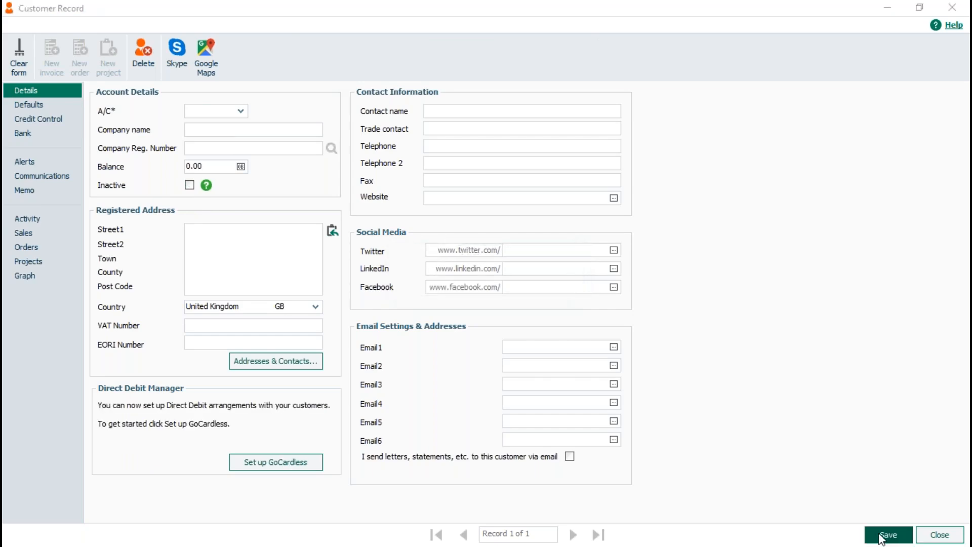
{"action": "left_click", "coordinate": [938, 536]}
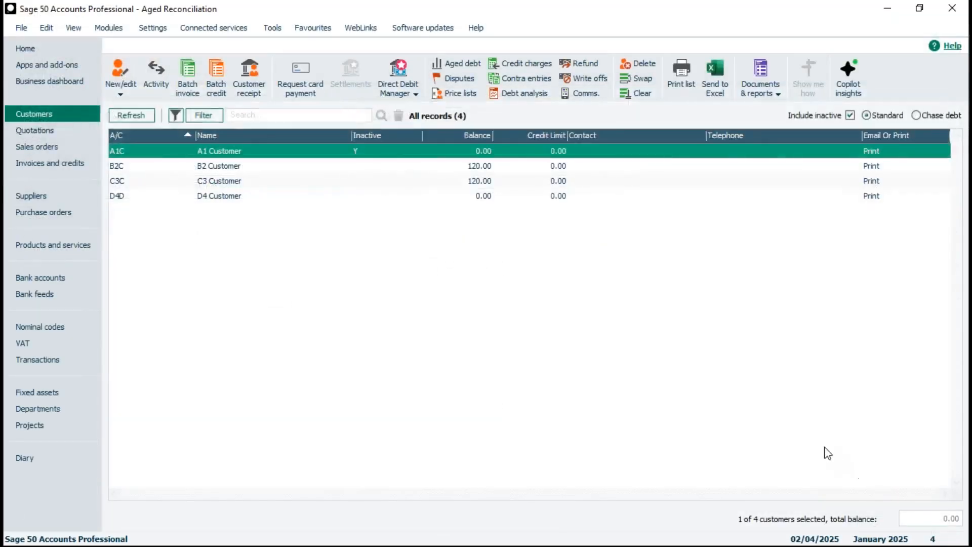
{"action": "left_click", "coordinate": [850, 115]}
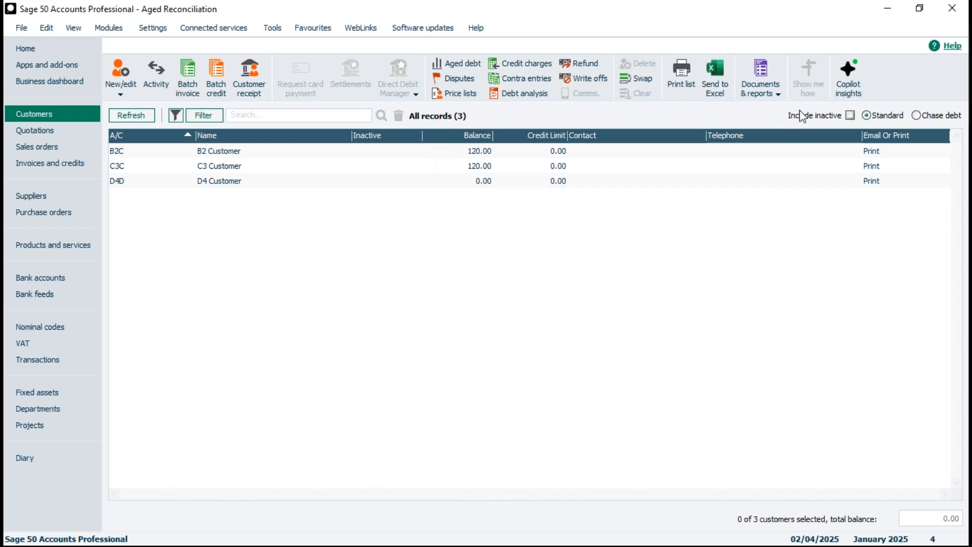
{"action": "left_click", "coordinate": [851, 116]}
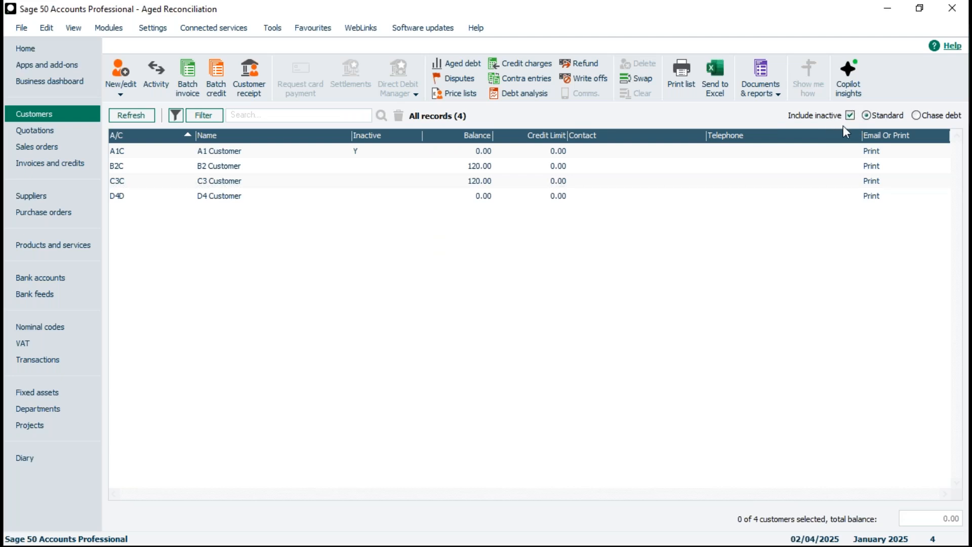
Step: Remove the inactive status from the A1 Customer record, save it, and close the record
{"action": "left_click", "coordinate": [214, 153]}
{"action": "double_click", "coordinate": [214, 152]}
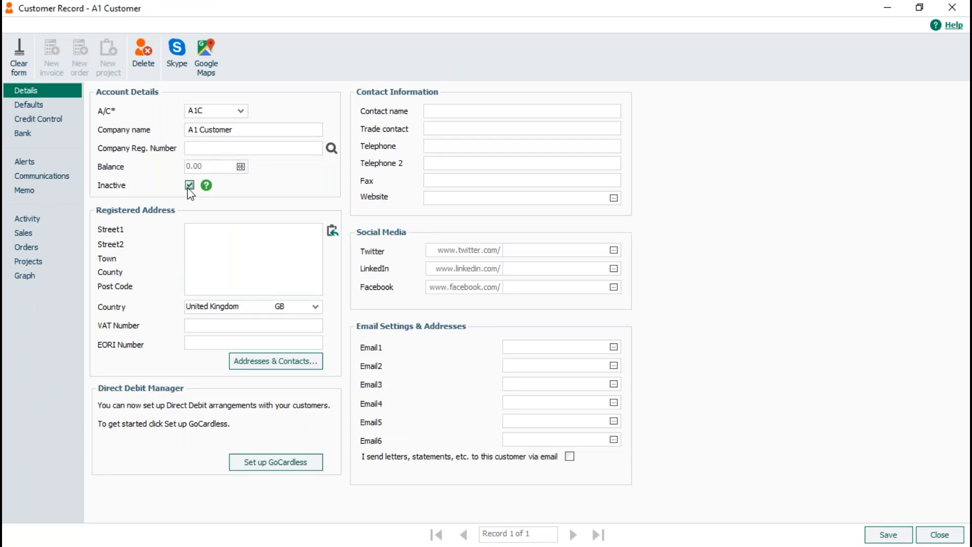
{"action": "left_click", "coordinate": [189, 184]}
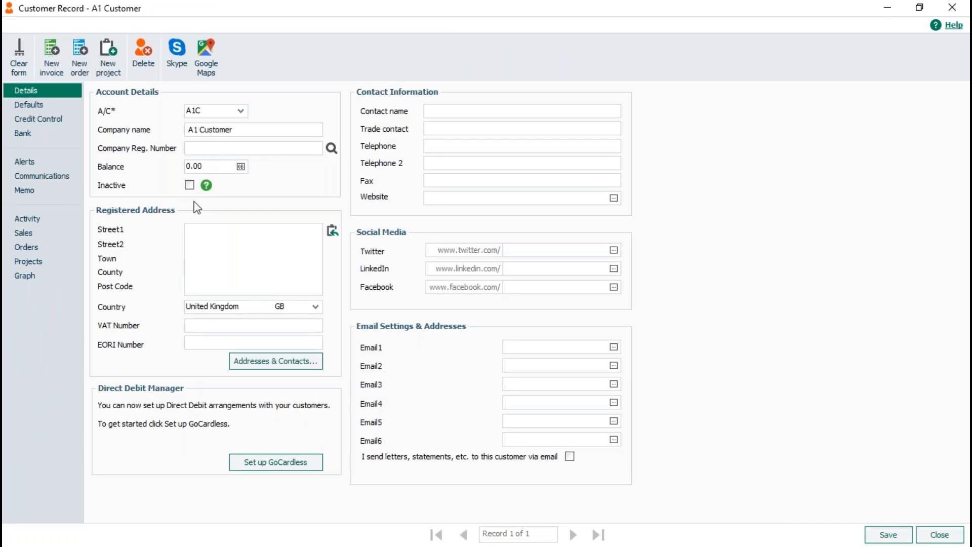
{"action": "left_click", "coordinate": [889, 535]}
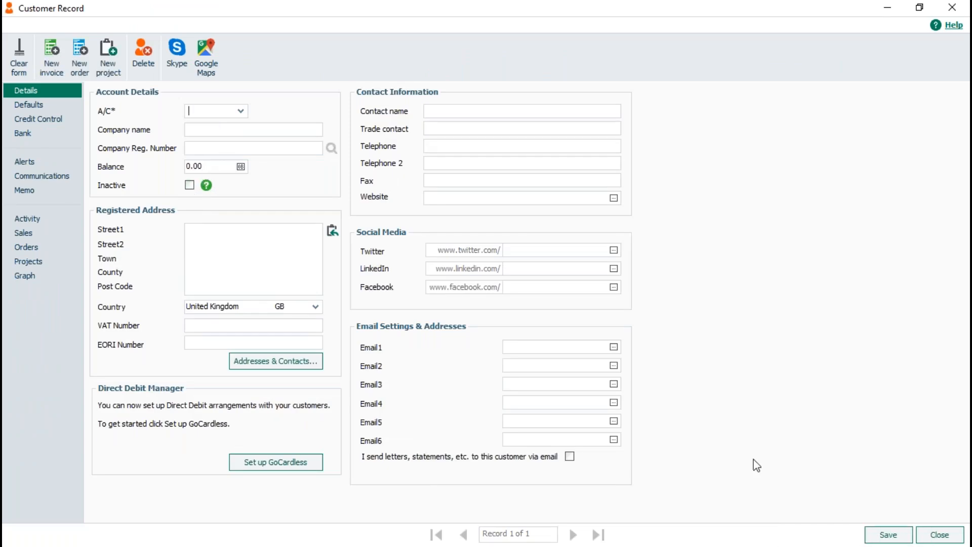
{"action": "left_click", "coordinate": [935, 537]}
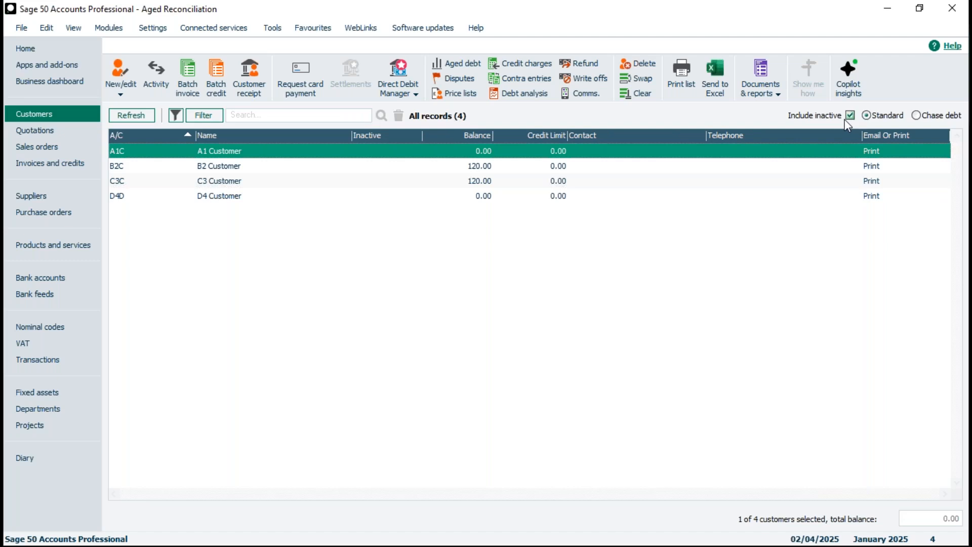
Step: Clear the customer selection and select all customers in the list
{"action": "left_click", "coordinate": [644, 93]}
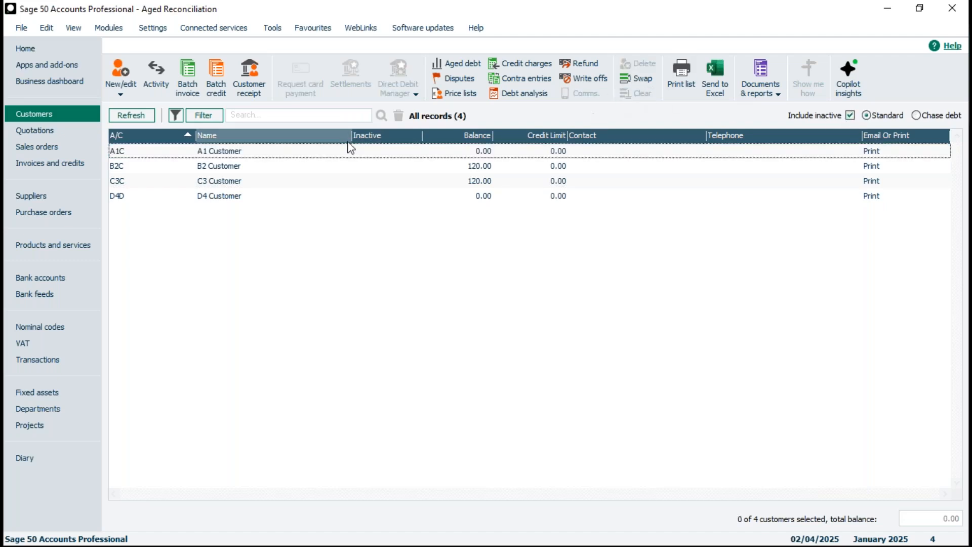
{"action": "left_click", "coordinate": [343, 153]}
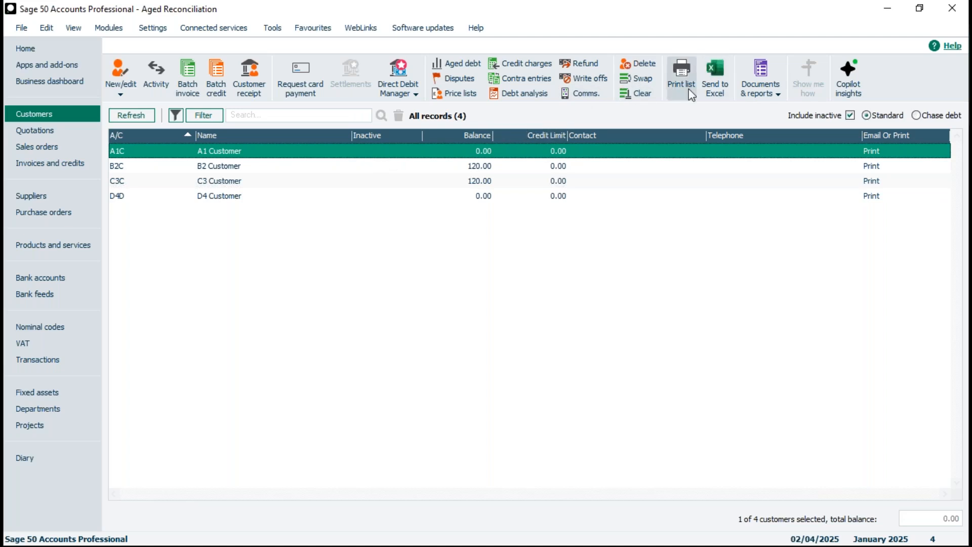
{"action": "left_click", "coordinate": [640, 93]}
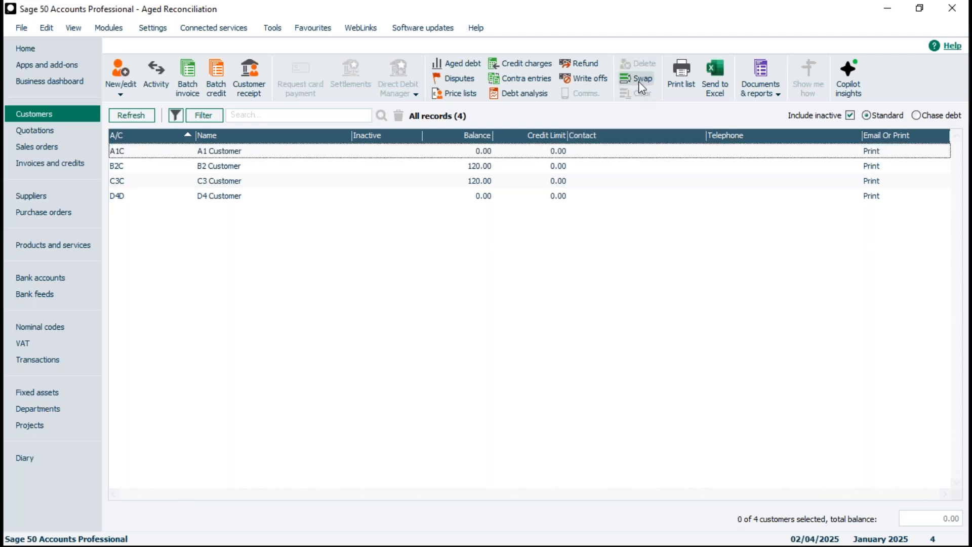
{"action": "left_click", "coordinate": [639, 79]}
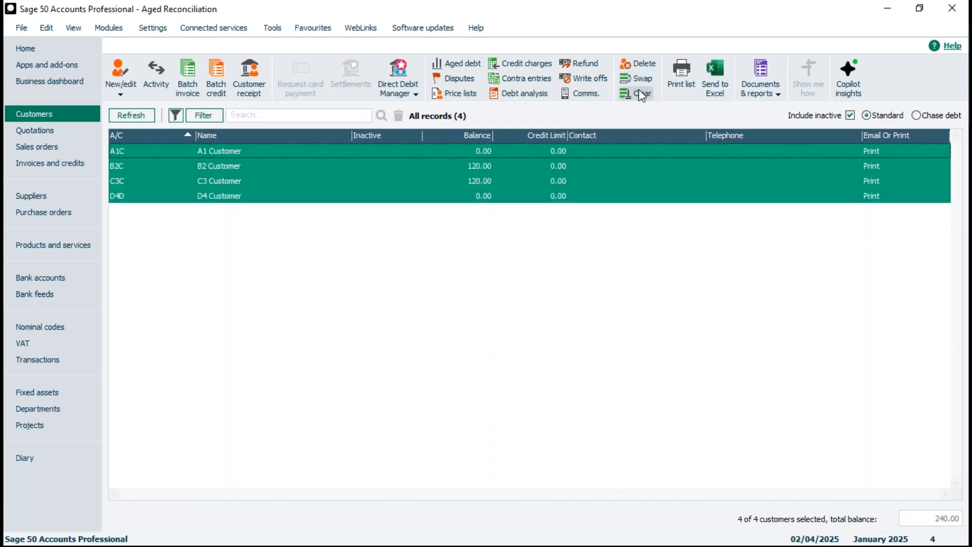
{"action": "left_click", "coordinate": [769, 100]}
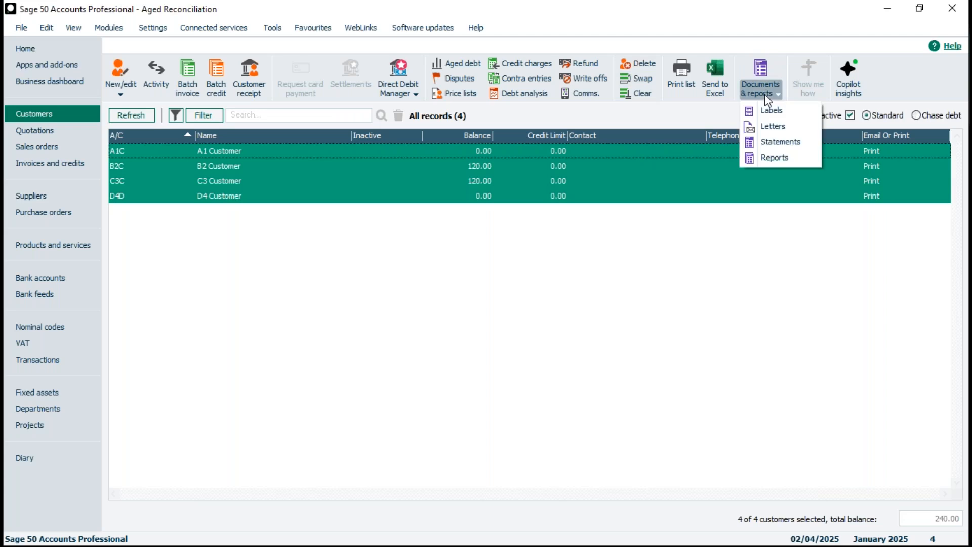
{"action": "left_click", "coordinate": [773, 144]}
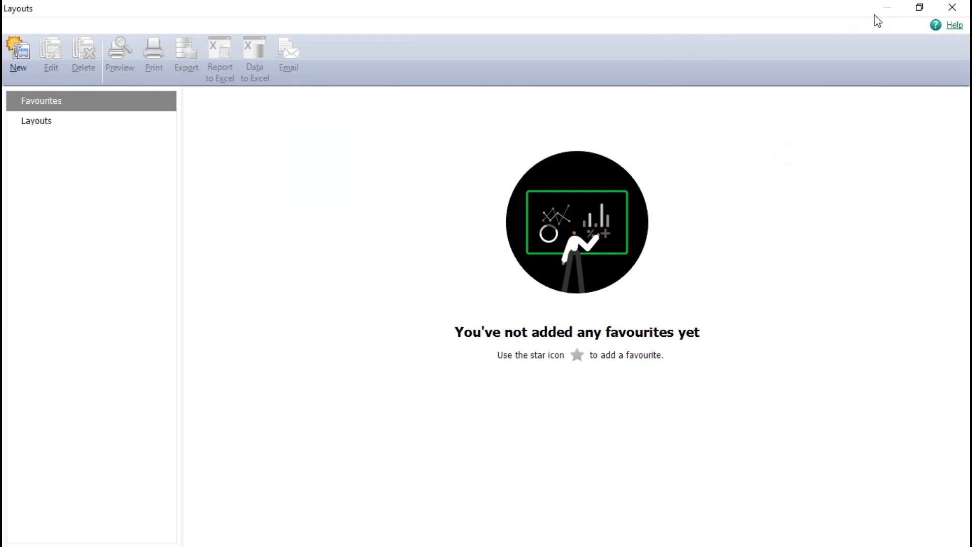
{"action": "left_click", "coordinate": [952, 7]}
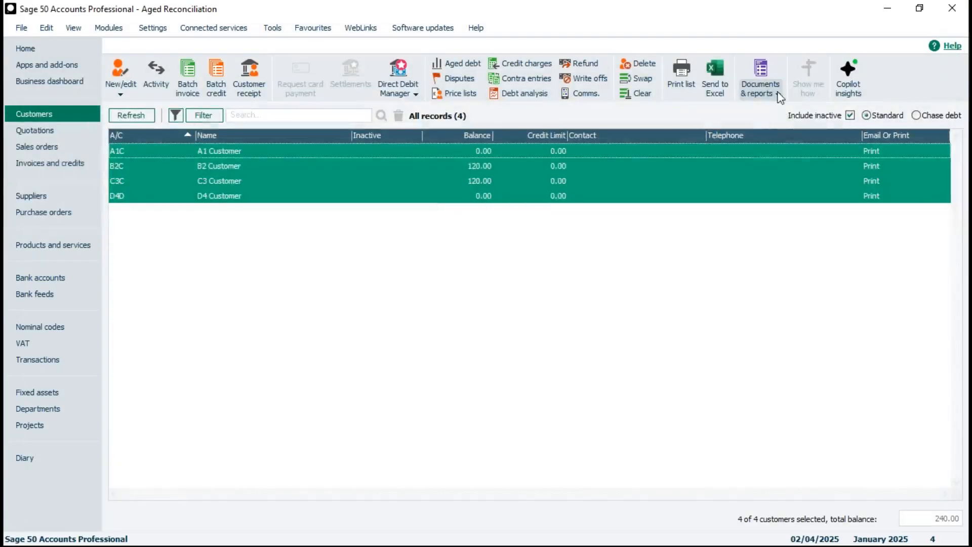
Step: Find the Aged Debtors Analysis (Contacts) report among the customers' aged debtors reports and start its preview
{"action": "left_click", "coordinate": [760, 87]}
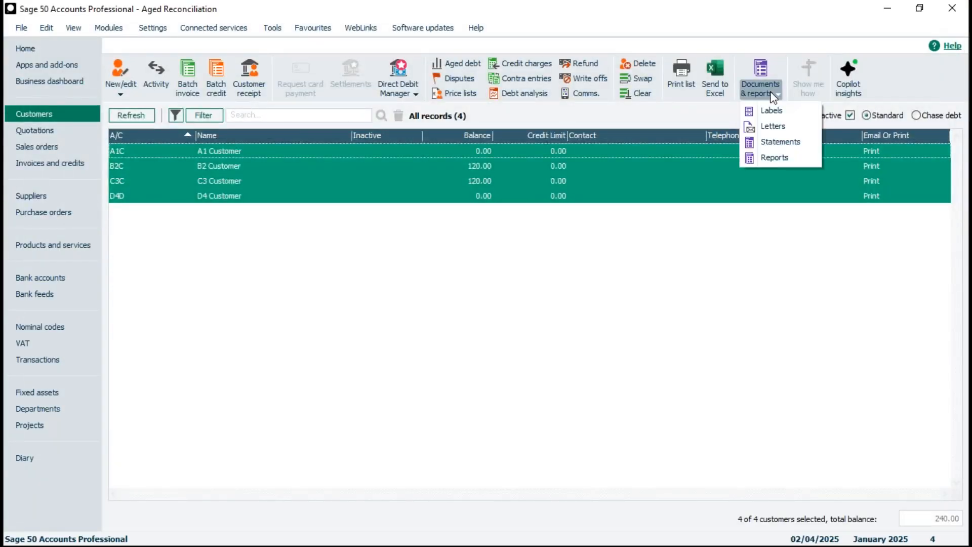
{"action": "left_click", "coordinate": [770, 158]}
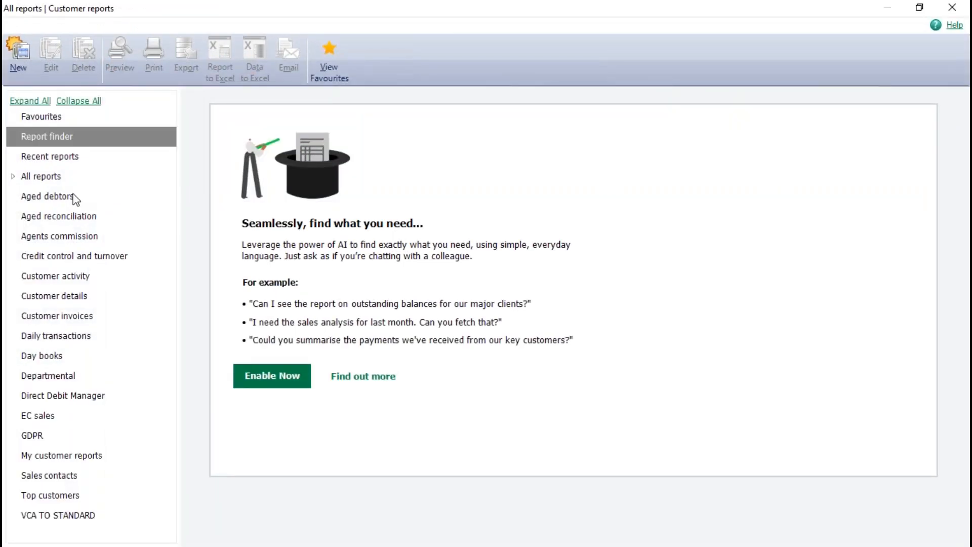
{"action": "left_click", "coordinate": [51, 198]}
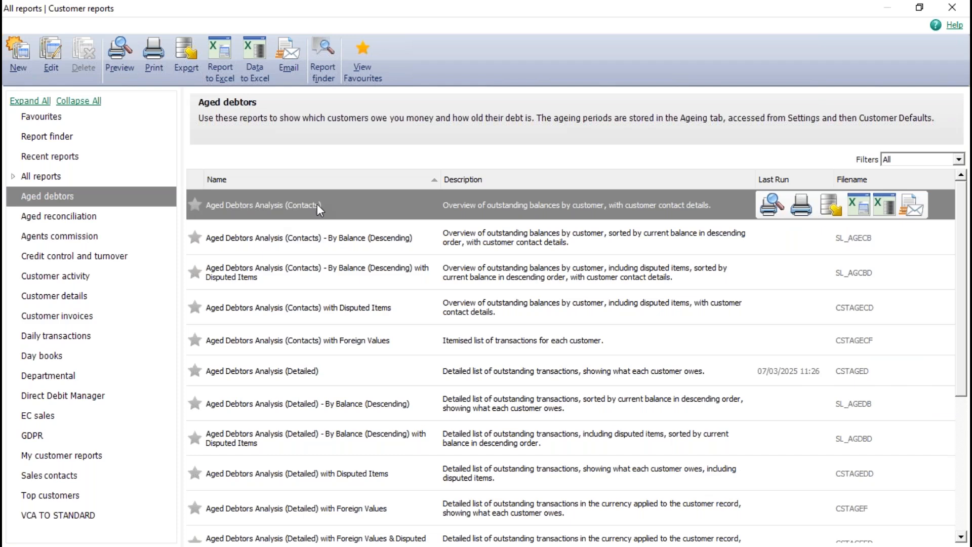
{"action": "left_click", "coordinate": [772, 205]}
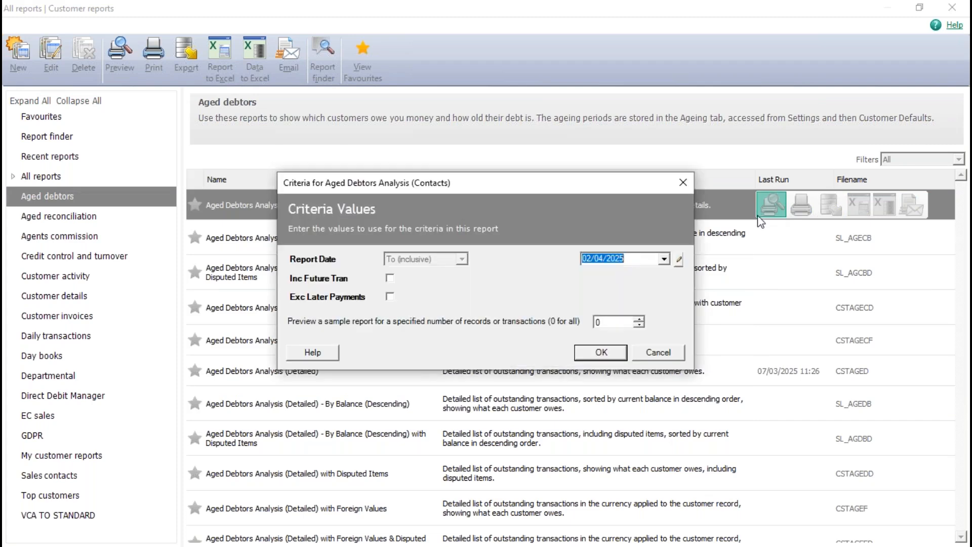
Step: Set the report date to 31/03/2025 and apply the Last month date preset to it
{"action": "left_click", "coordinate": [664, 259]}
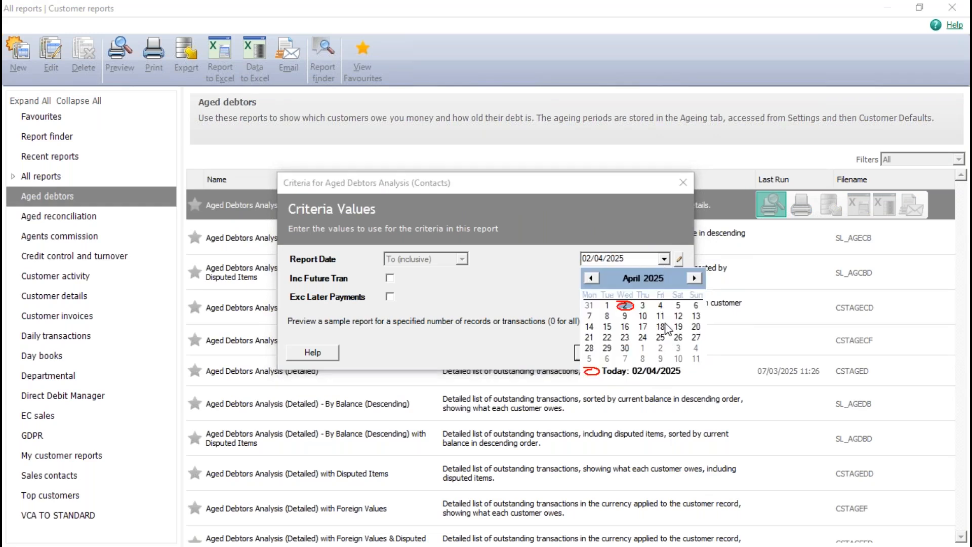
{"action": "left_click", "coordinate": [591, 278]}
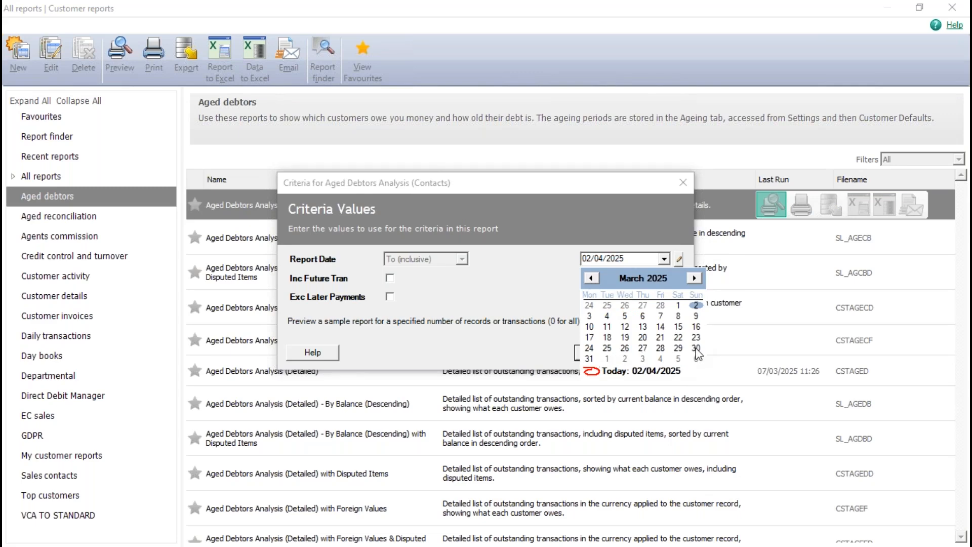
{"action": "left_click", "coordinate": [588, 358]}
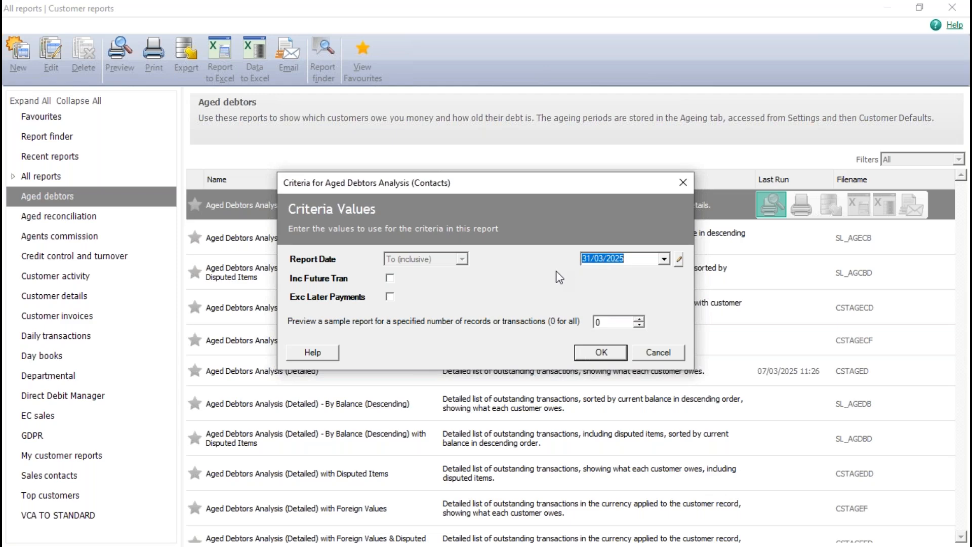
{"action": "left_click", "coordinate": [679, 260]}
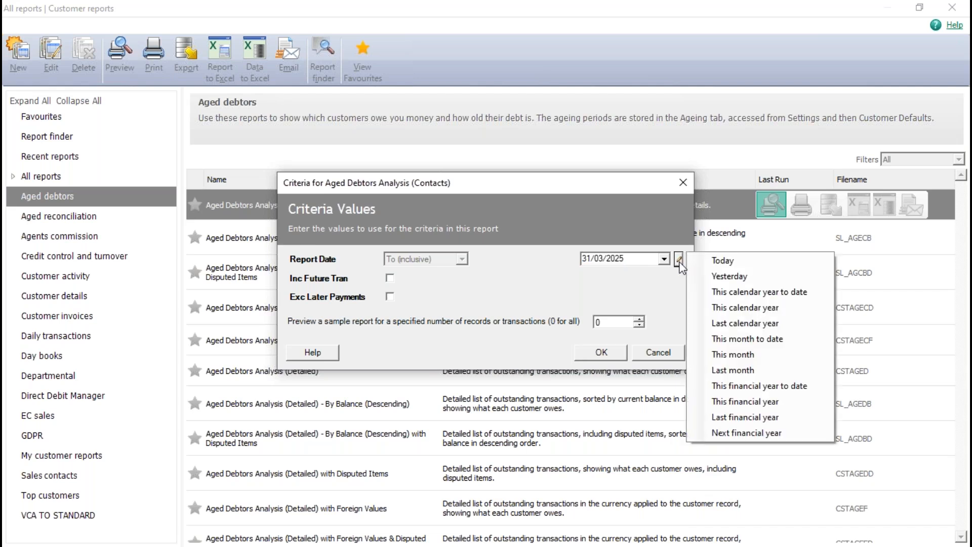
{"action": "left_click", "coordinate": [726, 373]}
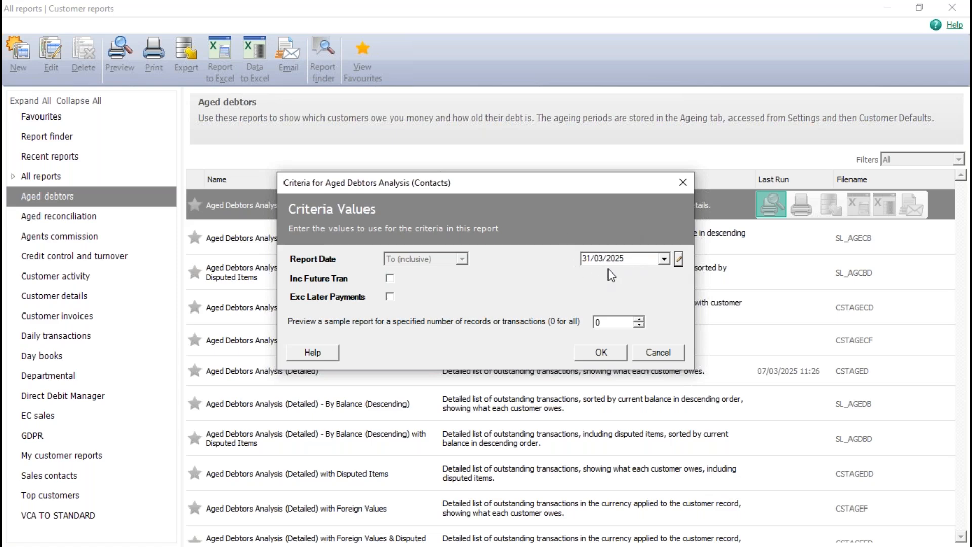
Step: Generate the aged debtors preview with Exc Later Payments unticked, and enlarge it to read the customers' balances and ageing totals
{"action": "left_click", "coordinate": [390, 297]}
{"action": "left_click", "coordinate": [388, 299]}
{"action": "left_click", "coordinate": [602, 355]}
{"action": "left_click", "coordinate": [601, 355]}
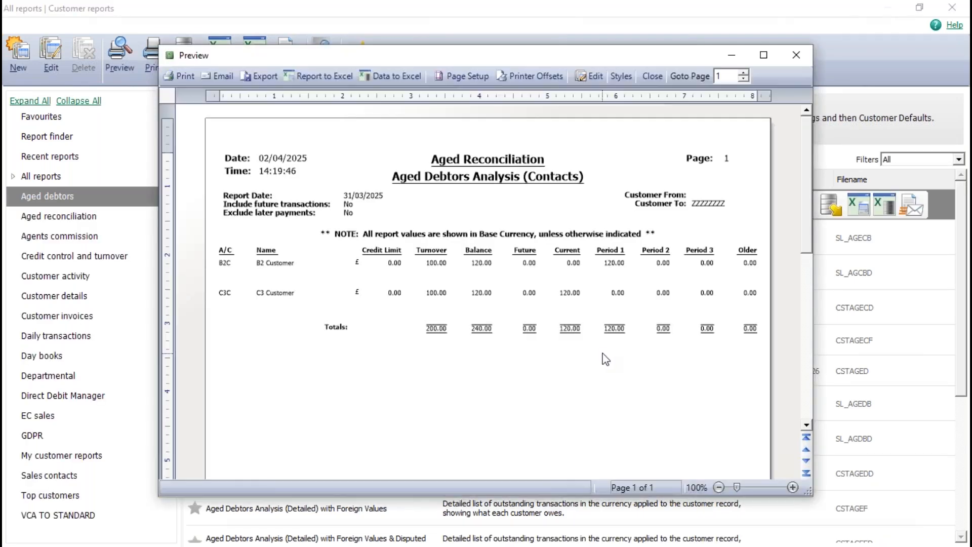
{"action": "left_click", "coordinate": [771, 55]}
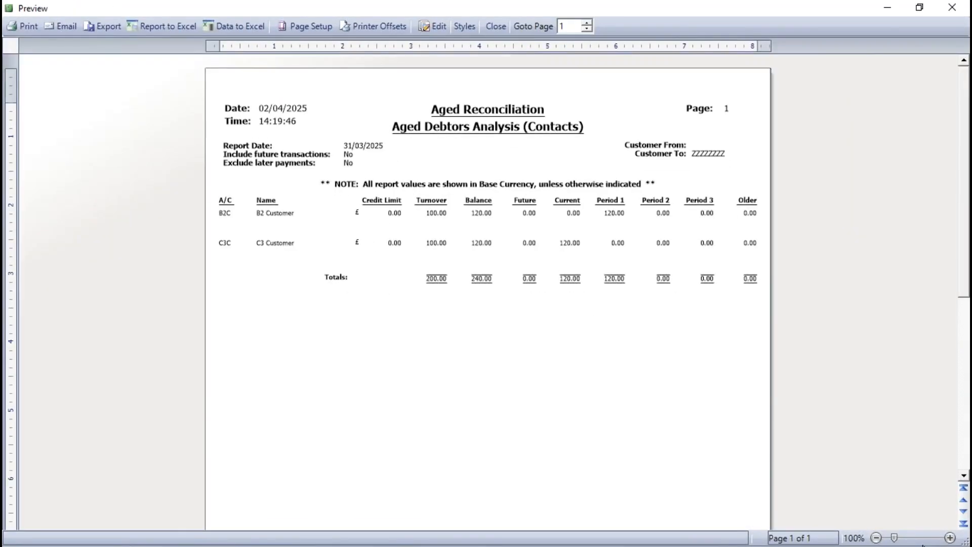
{"action": "left_click", "coordinate": [951, 539]}
{"action": "left_click", "coordinate": [951, 539]}
{"action": "left_click", "coordinate": [950, 538]}
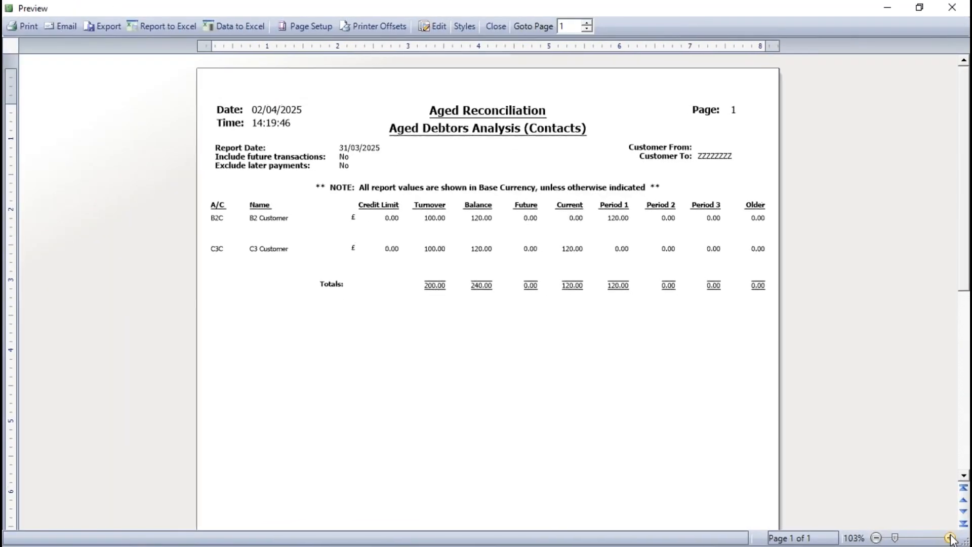
Step: Enlarge the aged debtors preview further to read the customers' balances and ageing columns, and close it
{"action": "left_click", "coordinate": [950, 538]}
{"action": "left_click", "coordinate": [951, 538]}
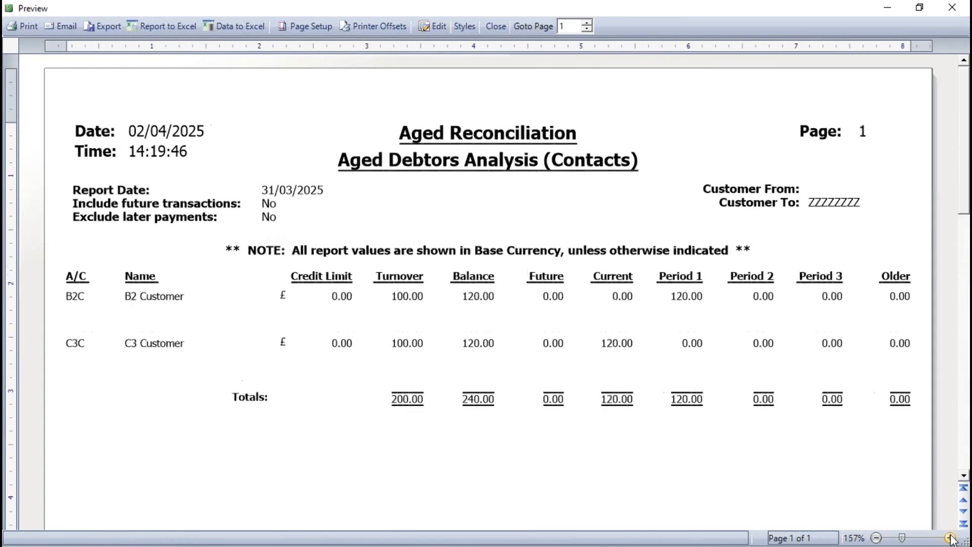
{"action": "left_click", "coordinate": [951, 539]}
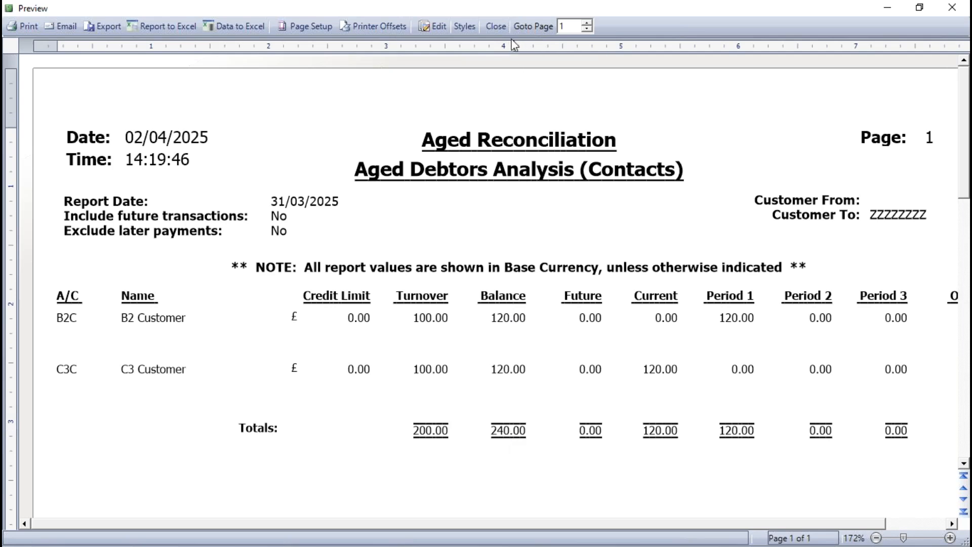
{"action": "left_click", "coordinate": [496, 26]}
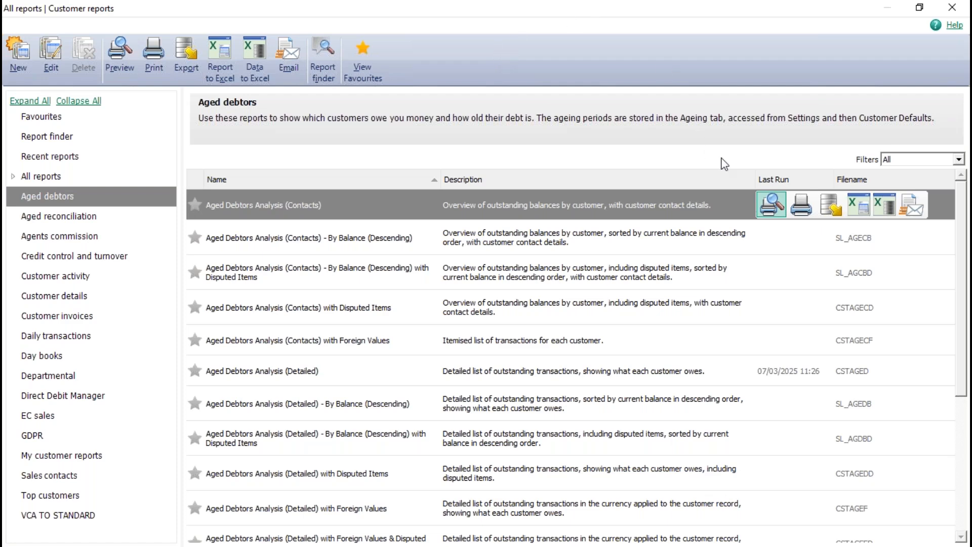
Step: Preview Aged Debtors Analysis (Contacts) again with the Last month date preset and Exc Later Payments unticked, and close the preview
{"action": "left_click", "coordinate": [780, 207]}
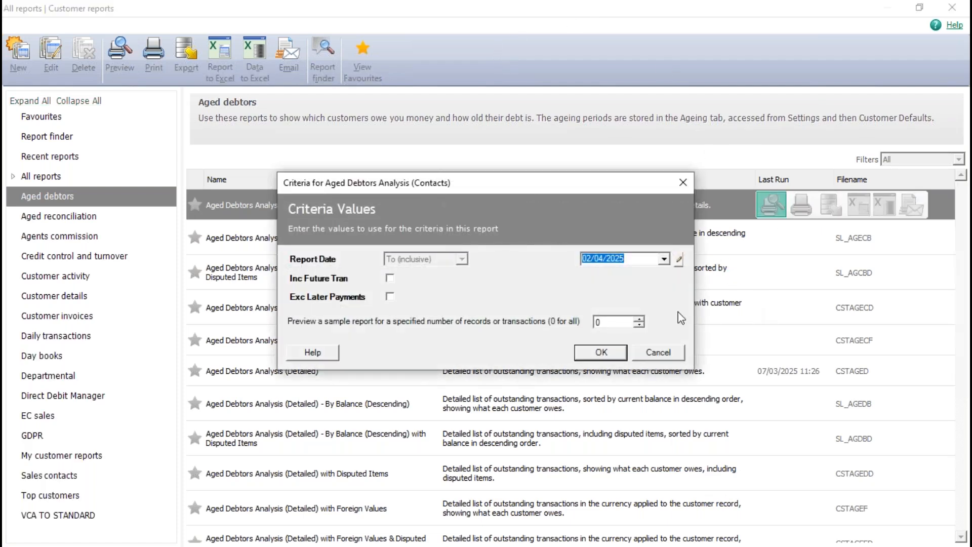
{"action": "left_click", "coordinate": [679, 260]}
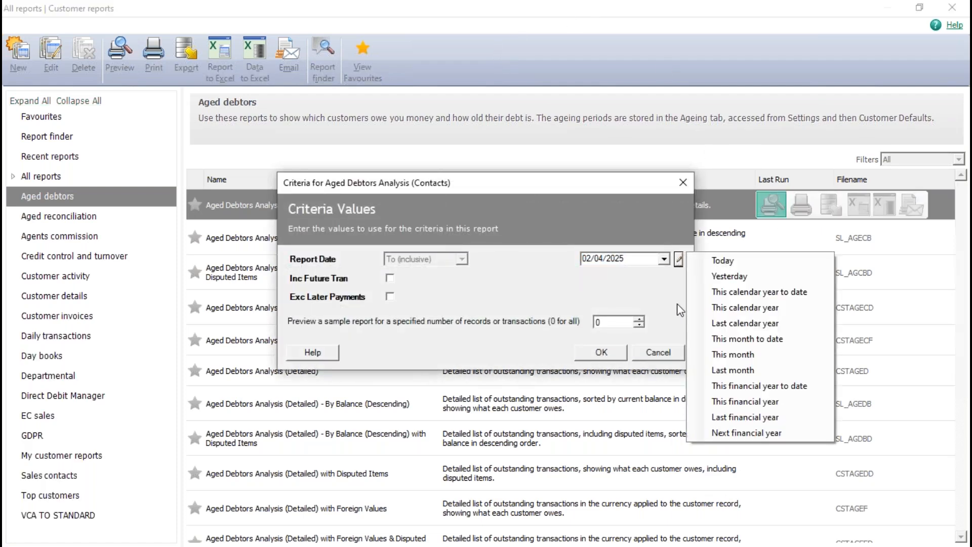
{"action": "left_click", "coordinate": [725, 372]}
{"action": "left_click", "coordinate": [618, 353]}
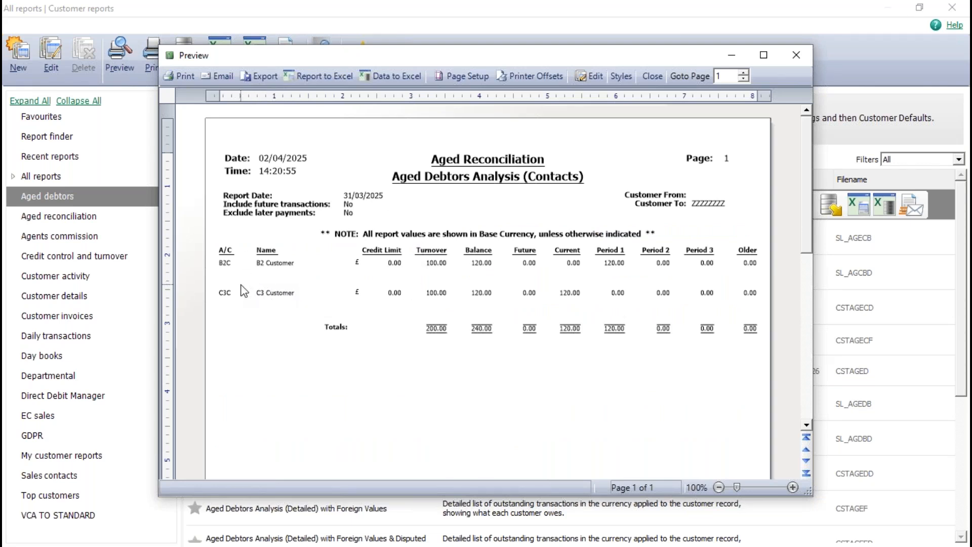
{"action": "left_click", "coordinate": [652, 76]}
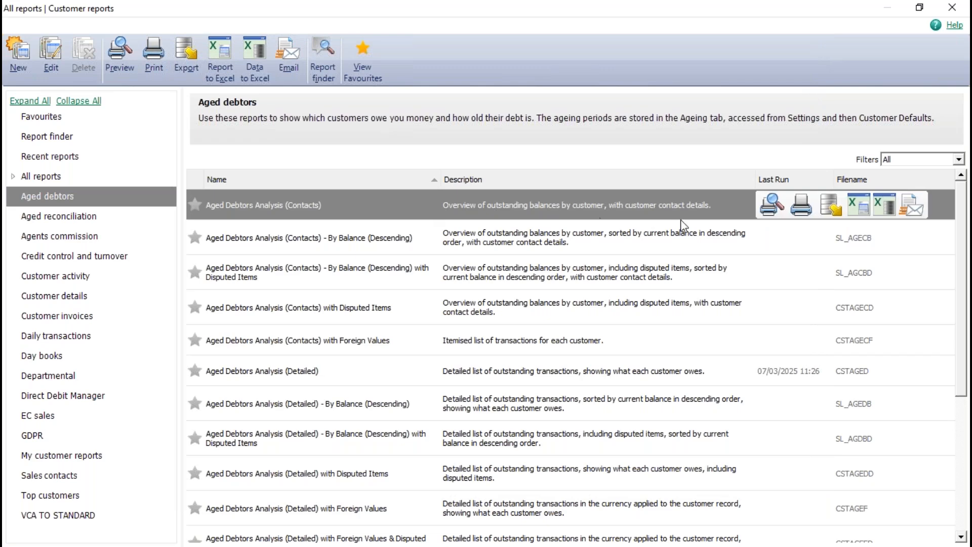
Step: Generate the Aged Debtors Analysis (Contacts) preview with the Last month date preset and Exc Later Payments ticked
{"action": "mouse_move", "coordinate": [768, 210]}
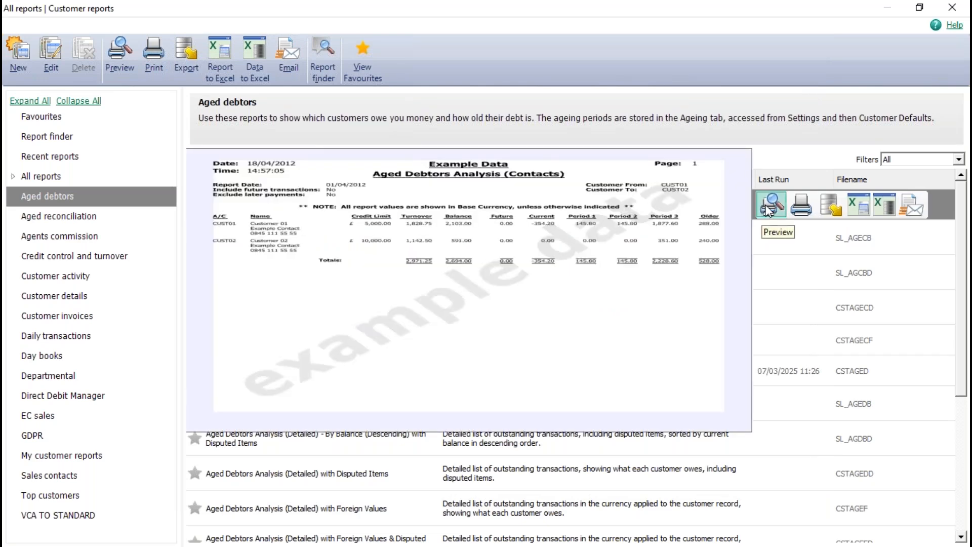
{"action": "left_click", "coordinate": [769, 209]}
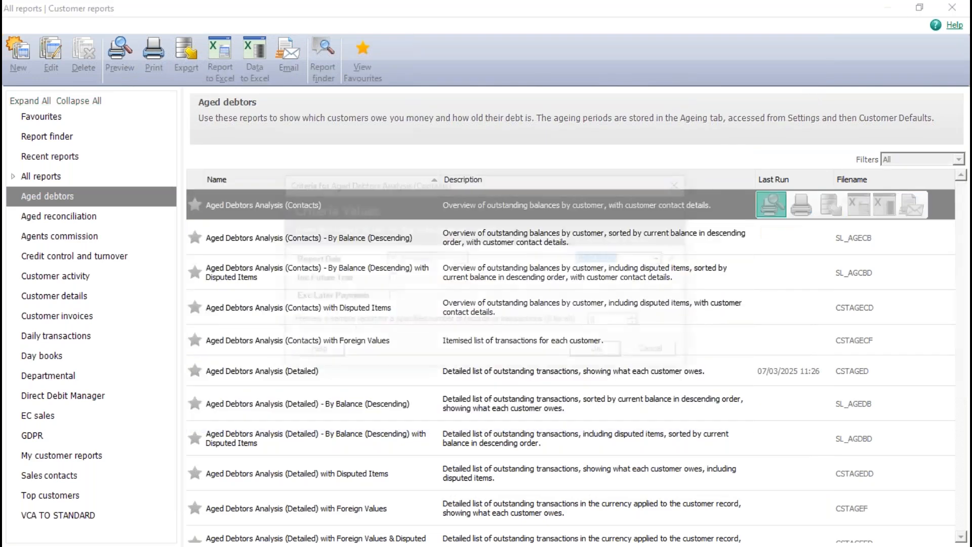
{"action": "left_click", "coordinate": [678, 261]}
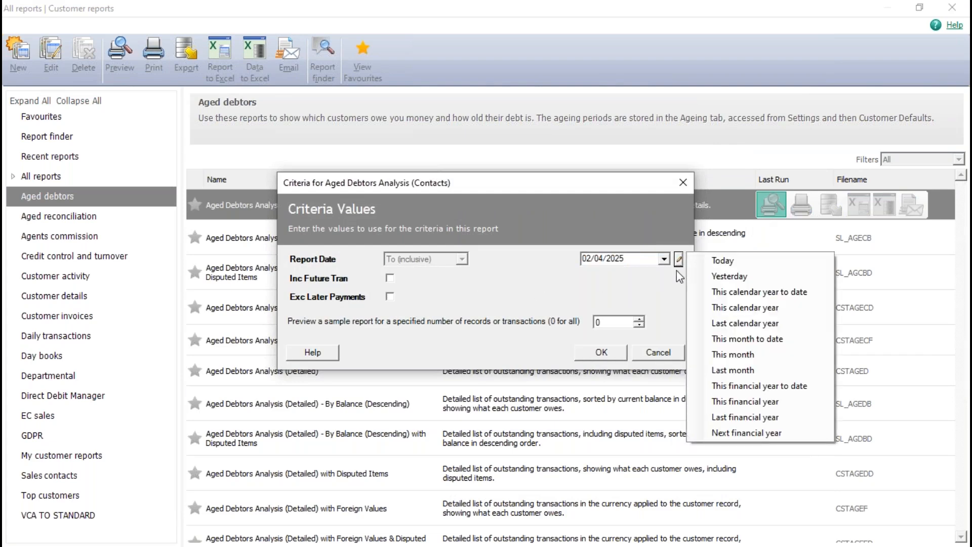
{"action": "left_click", "coordinate": [719, 372]}
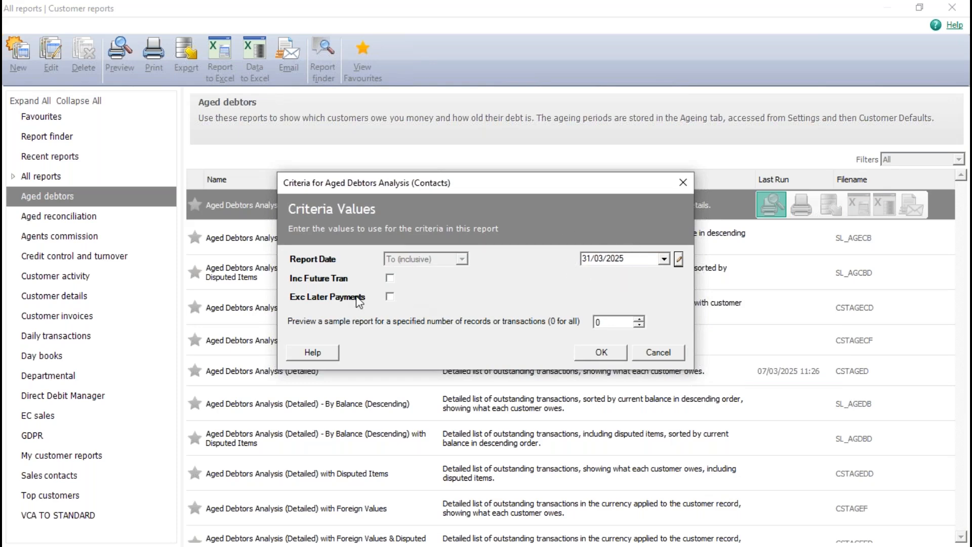
{"action": "left_click", "coordinate": [390, 297]}
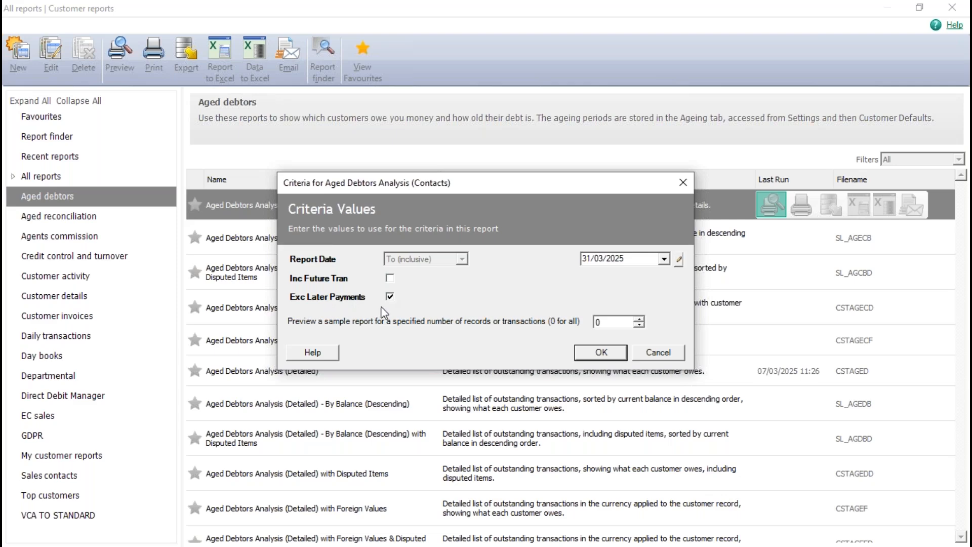
{"action": "left_click", "coordinate": [603, 354]}
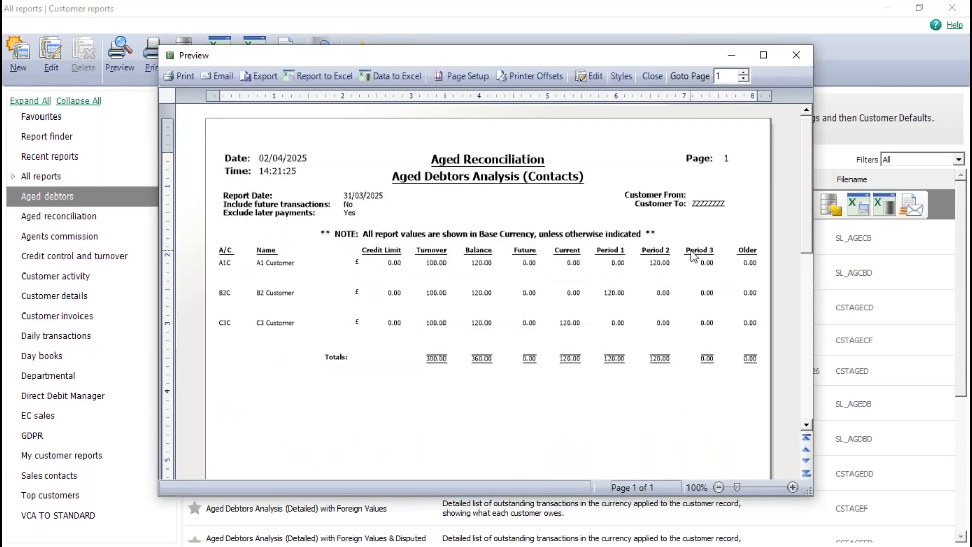
Step: Enlarge the preview to examine the customers' balances with later payments excluded, and close it and the customer reports window
{"action": "left_click", "coordinate": [764, 56]}
{"action": "left_click", "coordinate": [950, 538]}
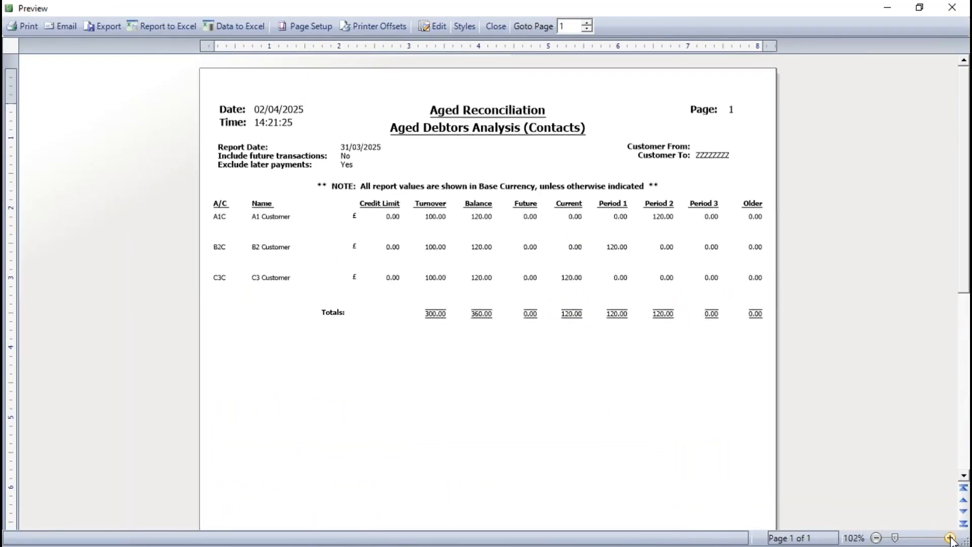
{"action": "left_click", "coordinate": [950, 538]}
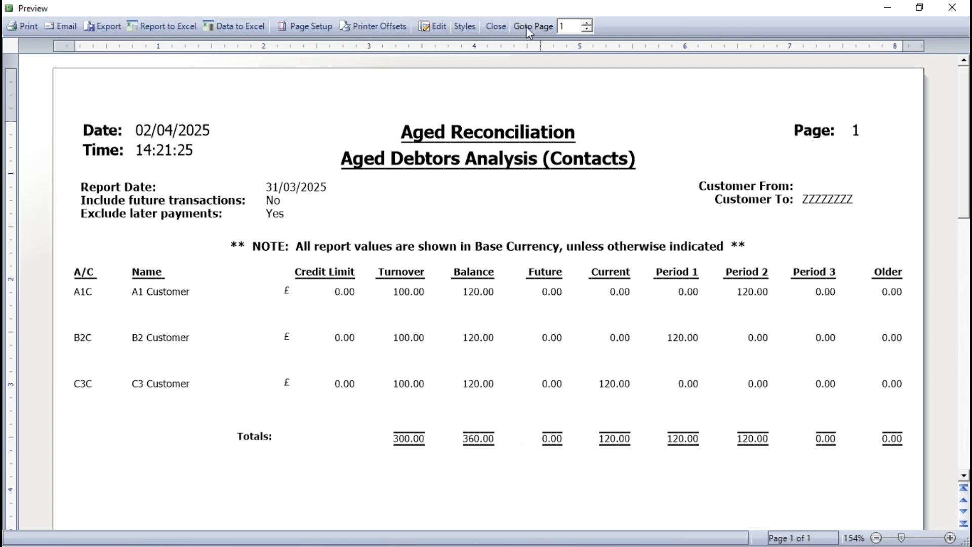
{"action": "left_click", "coordinate": [489, 27]}
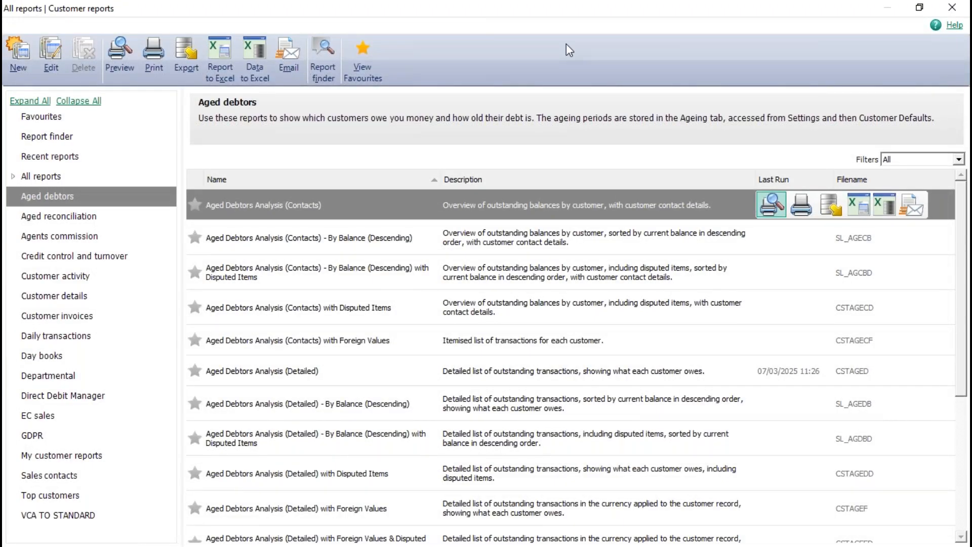
{"action": "left_click", "coordinate": [952, 7]}
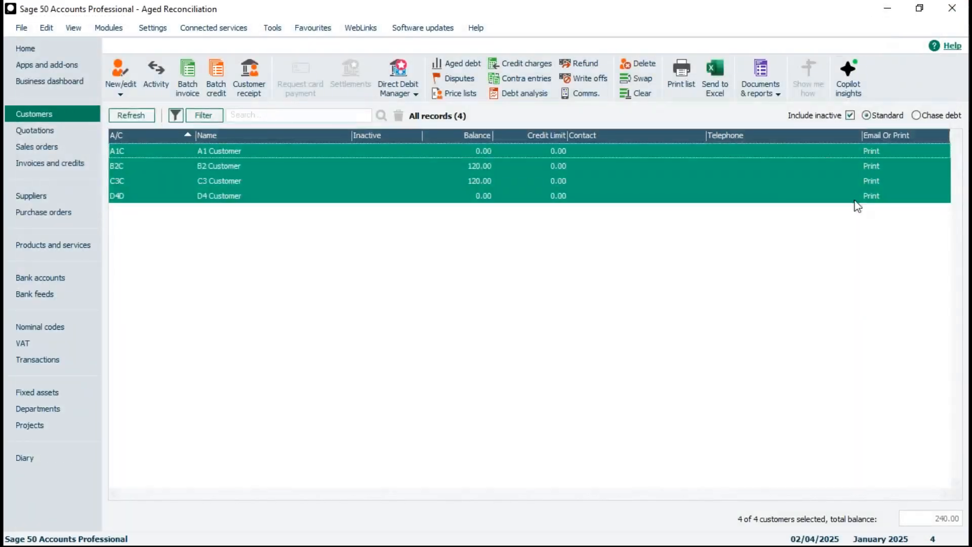
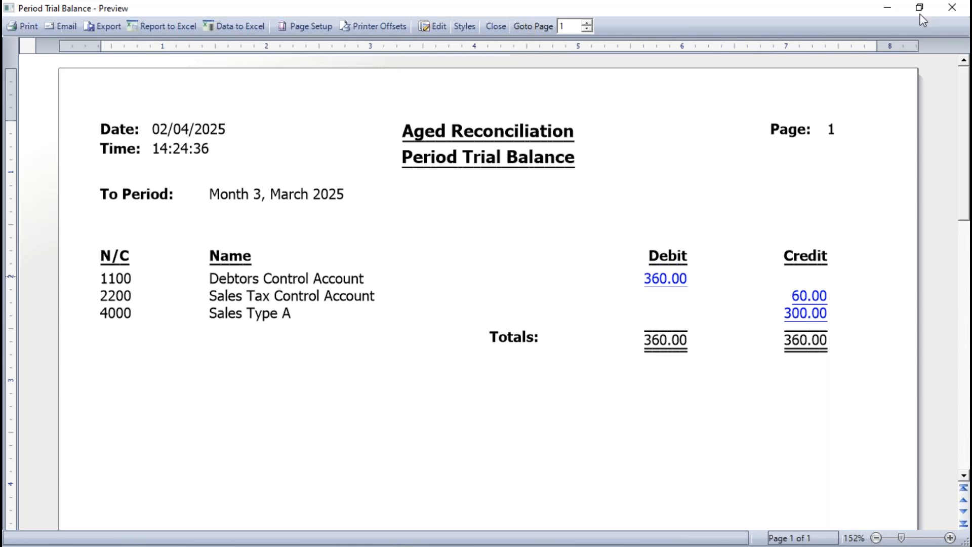
Step: Close the Period Trial Balance preview and start a nominal journal entry with the reference MC
{"action": "left_click", "coordinate": [491, 26]}
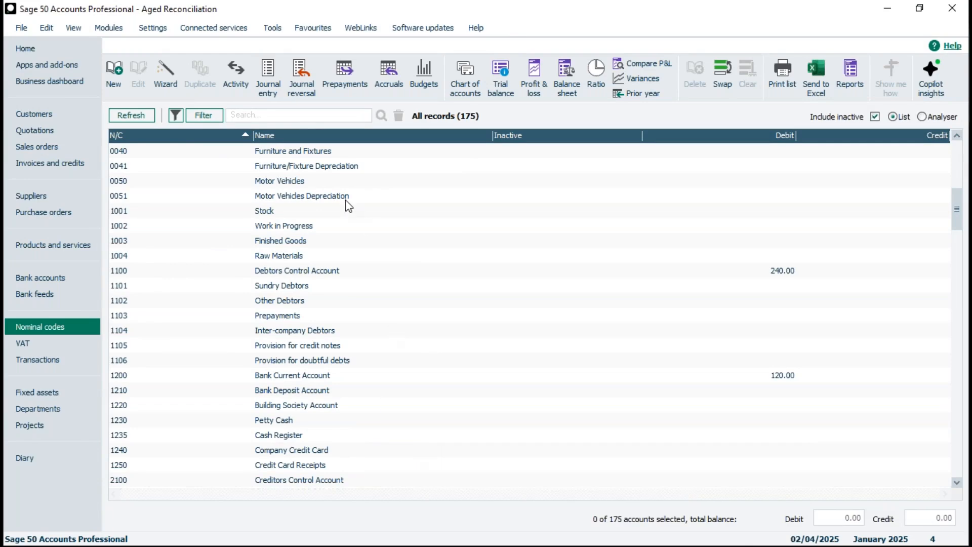
{"action": "left_click", "coordinate": [270, 71]}
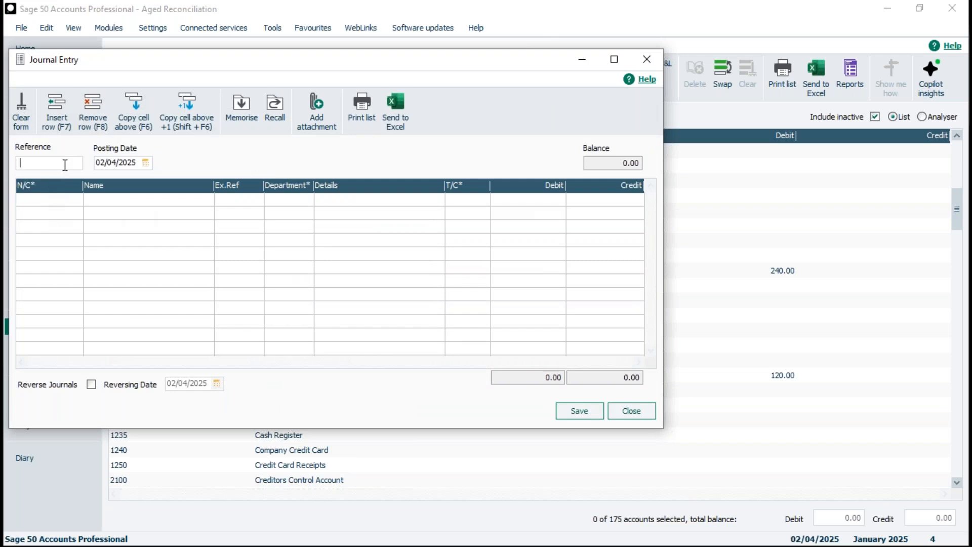
{"action": "type", "text": "MC"}
{"action": "key", "text": "Tab"}
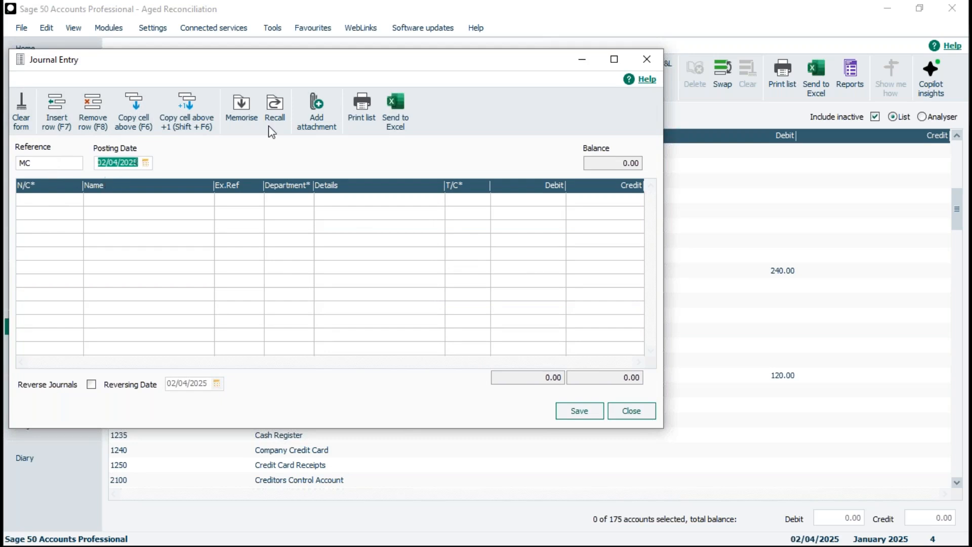
{"action": "left_click_drag", "start_coordinate": [478, 63], "coordinate": [657, 76]}
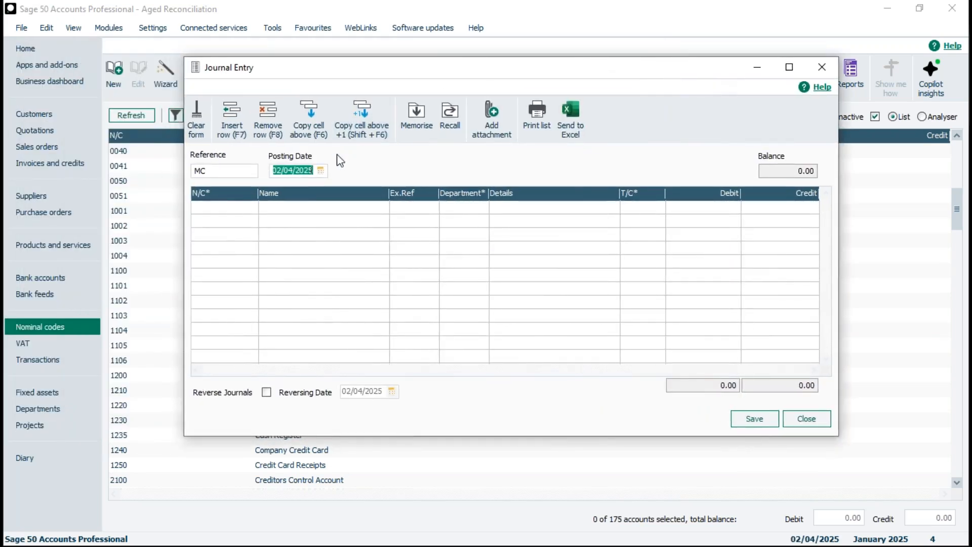
Step: Set the journal's posting date to 31/12/2024
{"action": "left_click", "coordinate": [320, 170]}
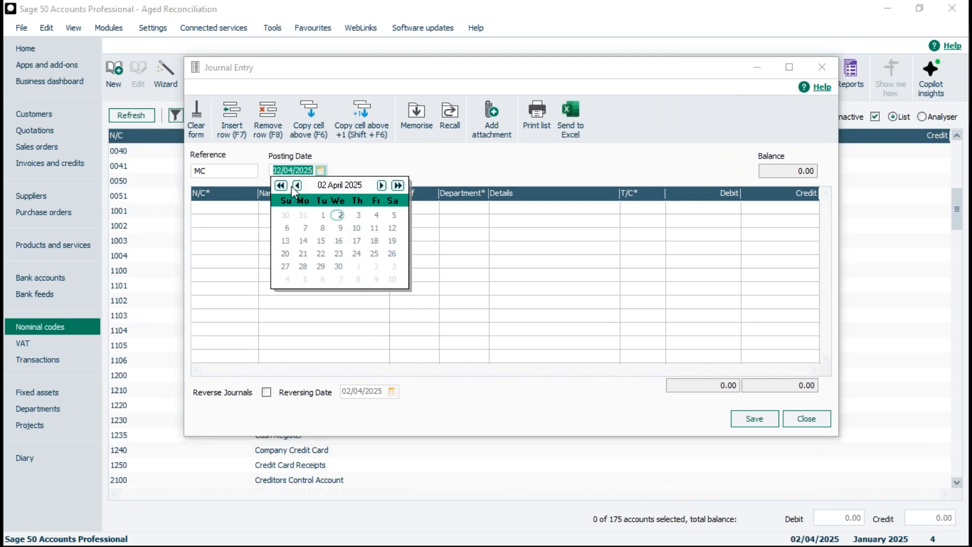
{"action": "left_click", "coordinate": [297, 186]}
{"action": "left_click", "coordinate": [297, 185]}
{"action": "left_click", "coordinate": [297, 186]}
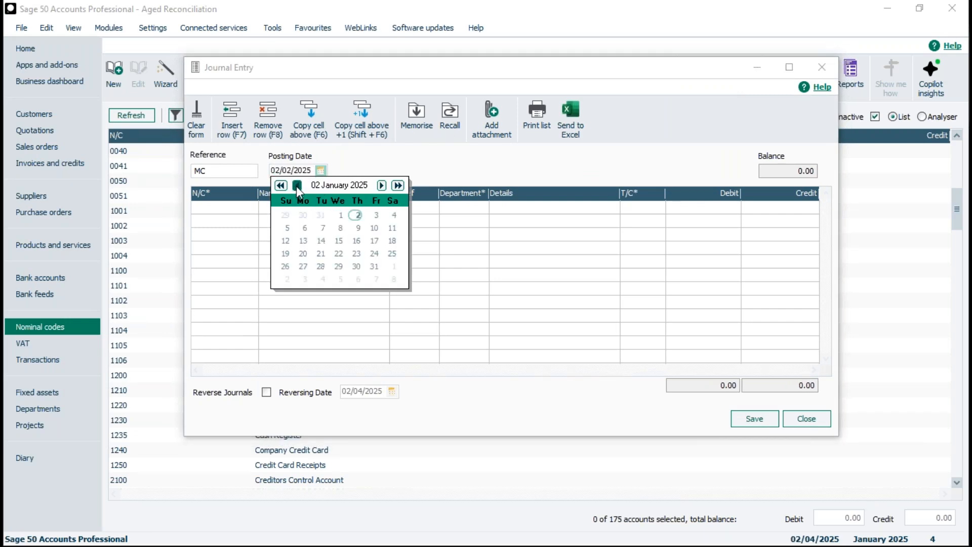
{"action": "left_click", "coordinate": [296, 185]}
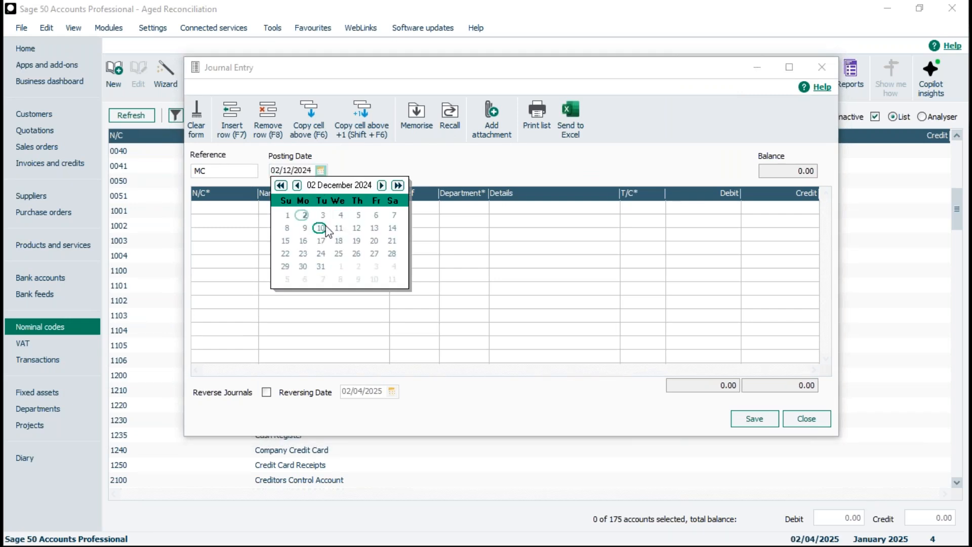
{"action": "left_click", "coordinate": [320, 266]}
{"action": "key", "text": "Tab"}
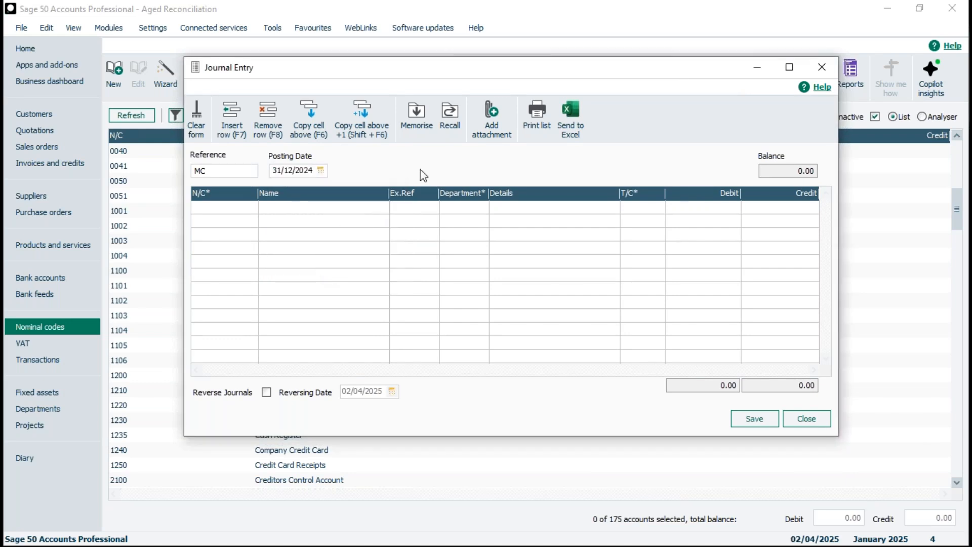
Step: Add a journal line debiting 1000 to nominal code 1100 Debtors Control Account, acknowledging the ledger warning
{"action": "left_click", "coordinate": [632, 299]}
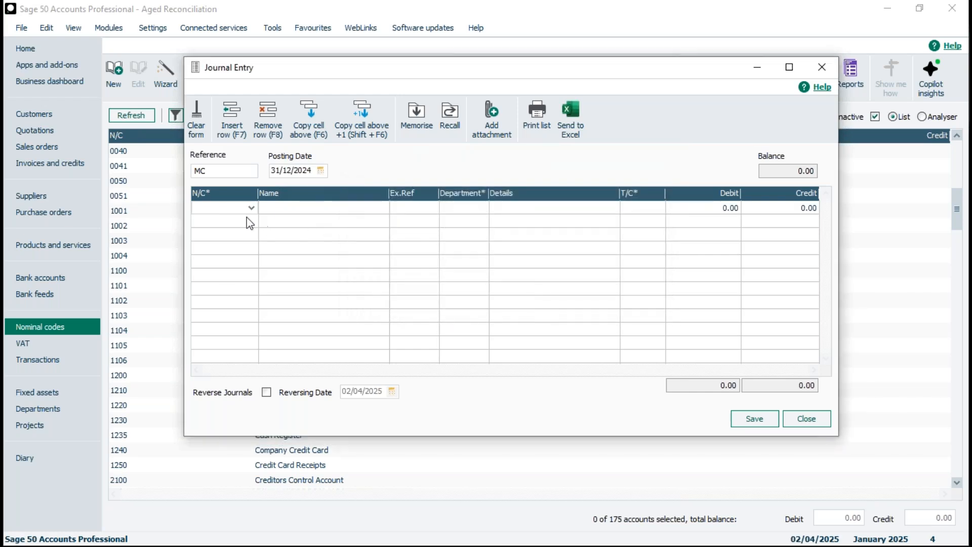
{"action": "type", "text": "1100"}
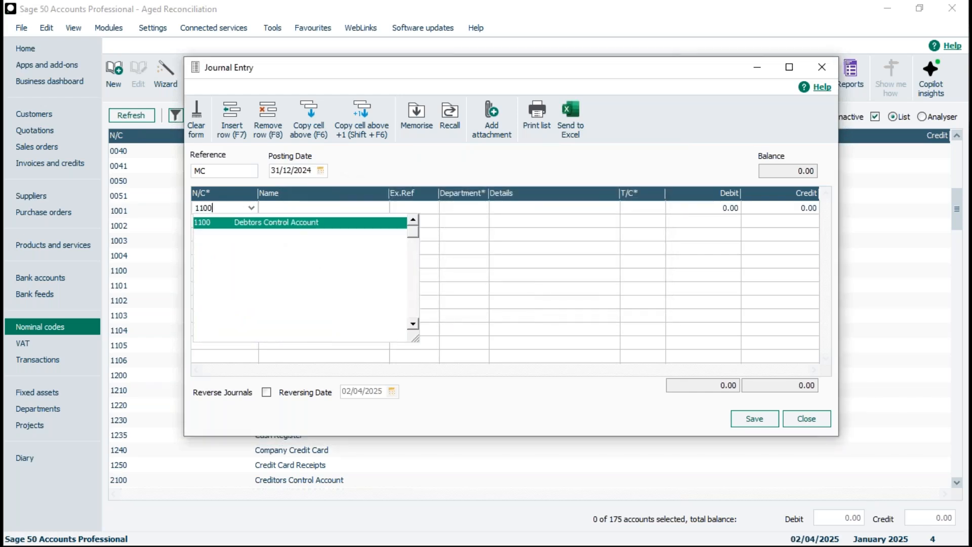
{"action": "key", "text": "Tab"}
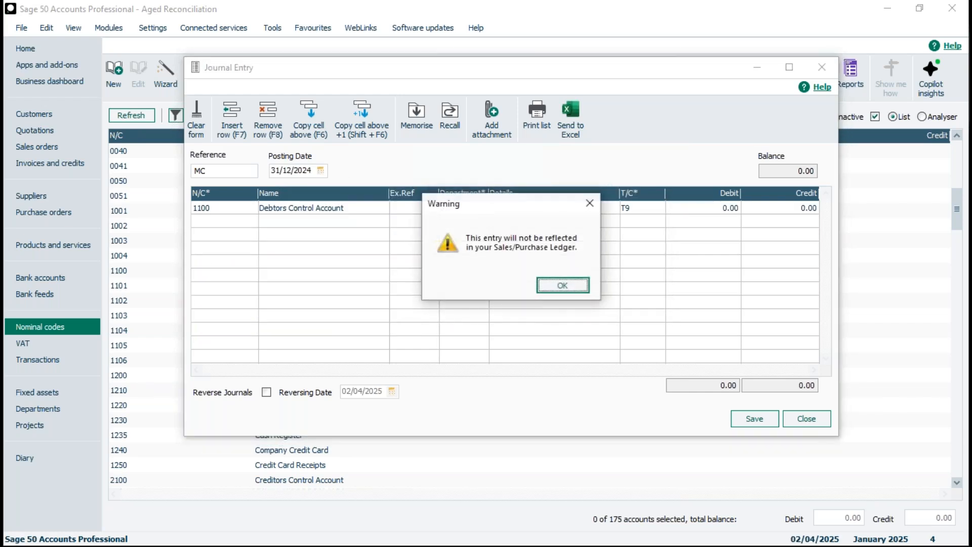
{"action": "left_click", "coordinate": [563, 287]}
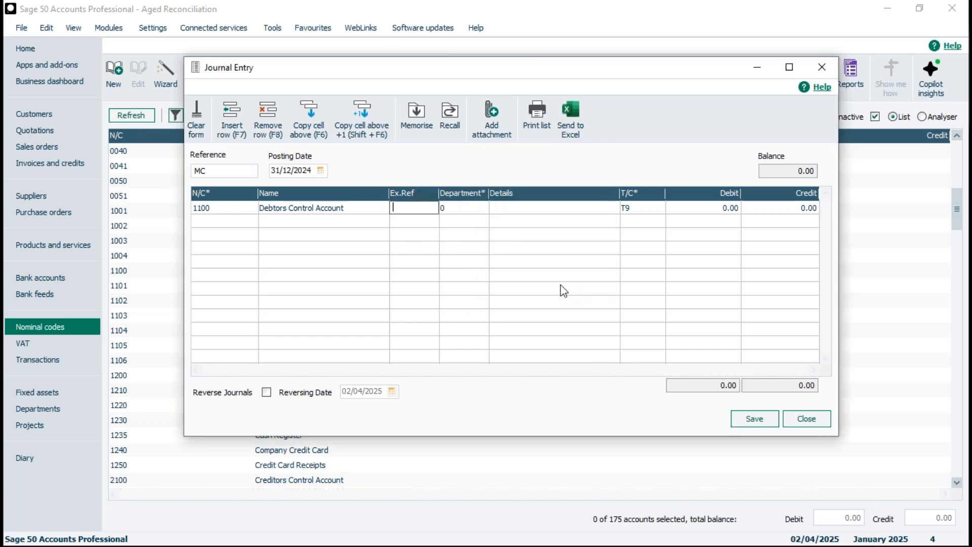
{"action": "left_click", "coordinate": [696, 208]}
{"action": "type", "text": "1000"}
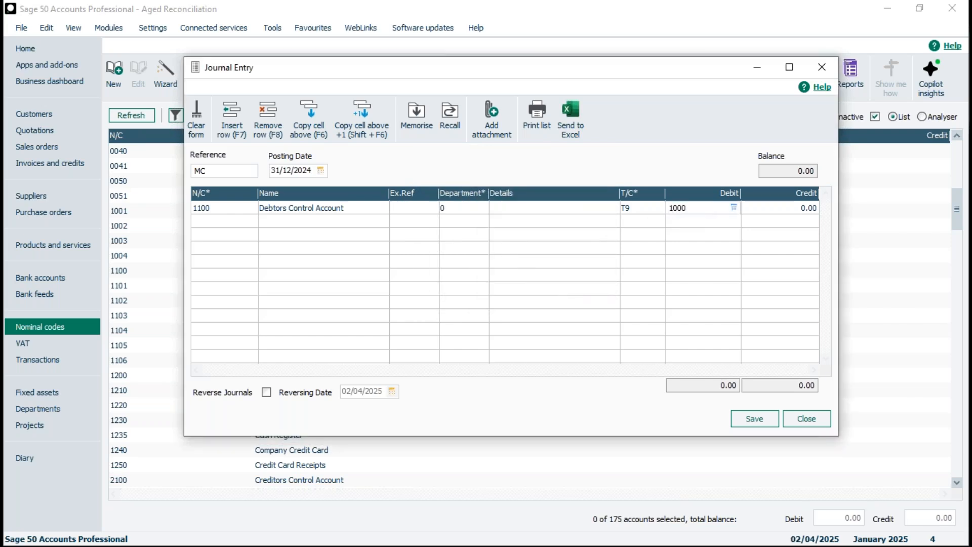
{"action": "key", "text": "Tab"}
{"action": "key", "text": "Tab"}
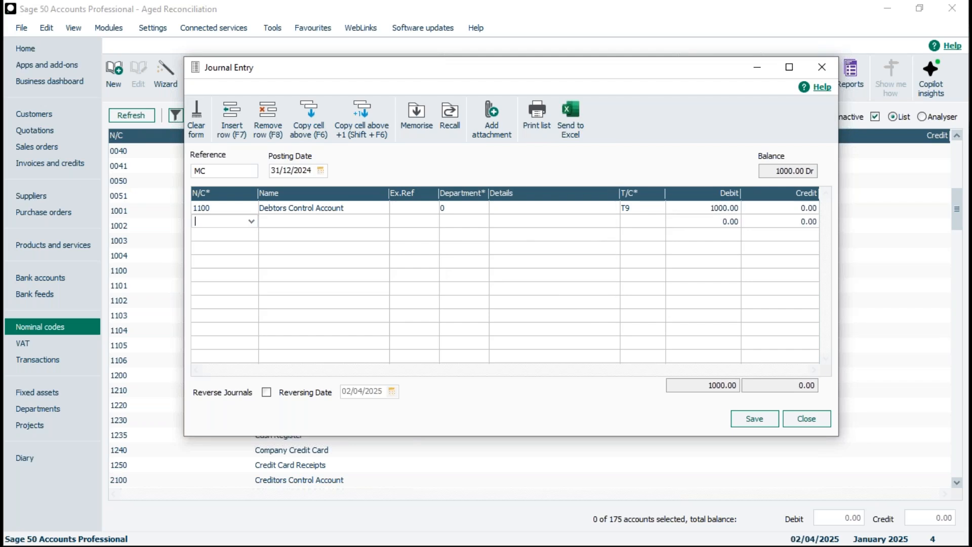
Step: Add a balancing journal line crediting 1000 to nominal code 9998 Suspense Account
{"action": "type", "text": "99"}
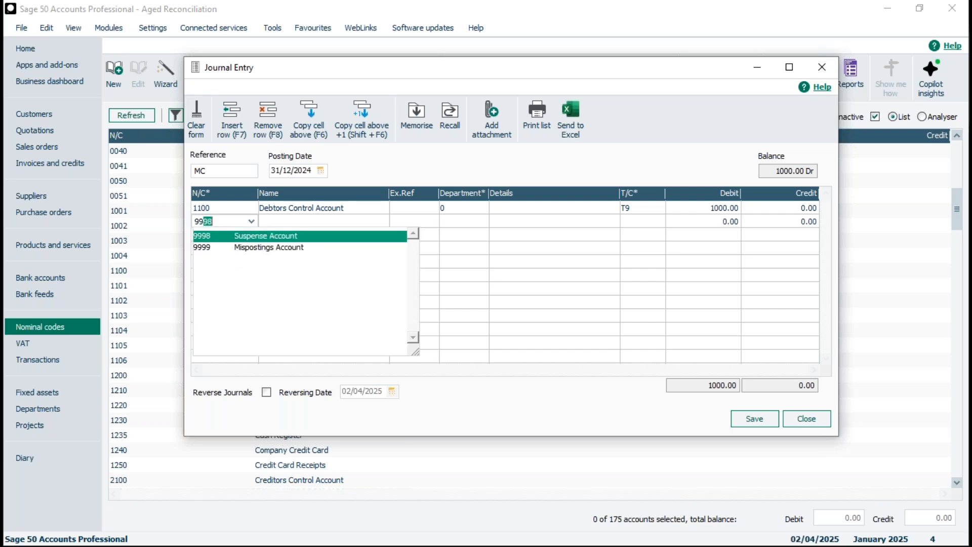
{"action": "type", "text": "98"}
{"action": "key", "text": "Tab"}
{"action": "key", "text": "Tab"}
{"action": "key", "text": "Tab"}
{"action": "key", "text": "Tab"}
{"action": "key", "text": "Tab"}
{"action": "key", "text": "Tab"}
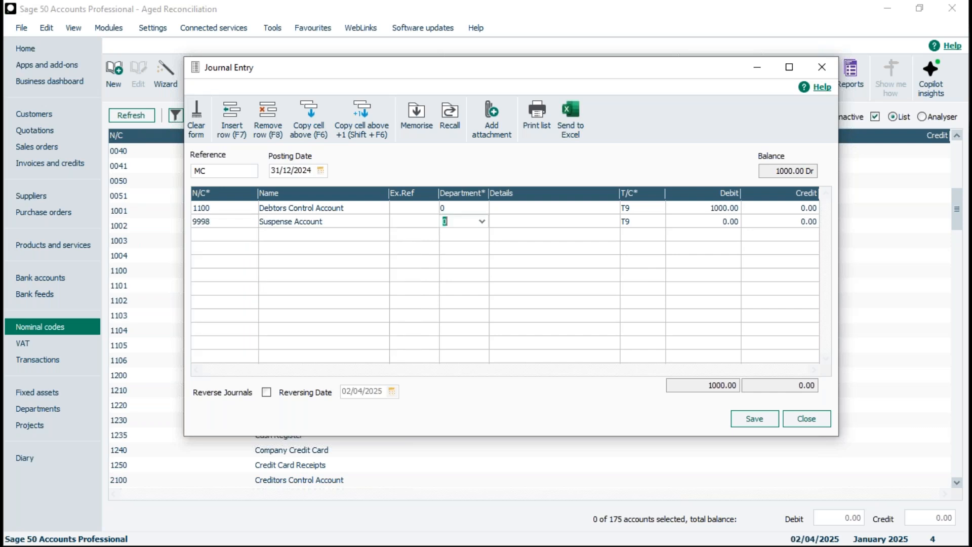
{"action": "type", "text": "1000"}
{"action": "key", "text": "Tab"}
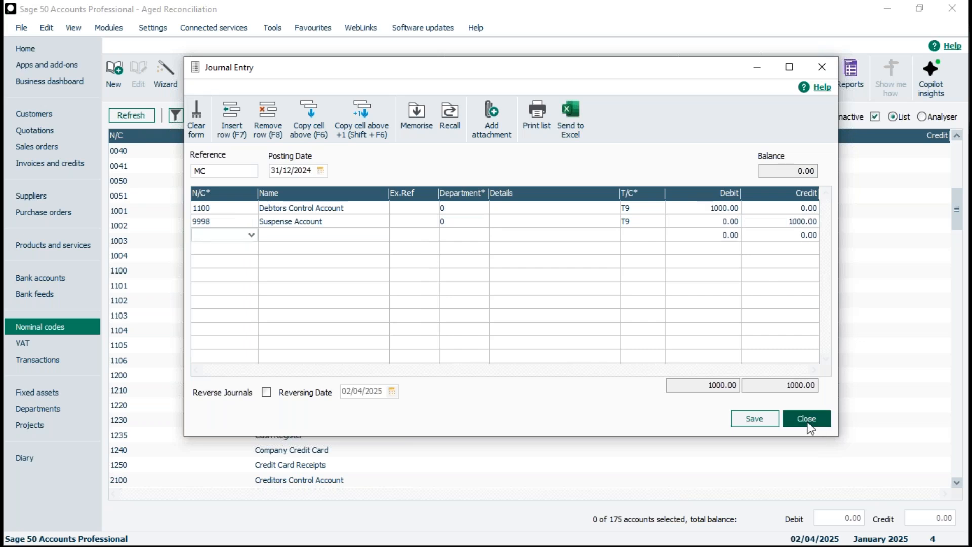
Step: Save the balanced MC journal, confirm its posting, and close the journal entry window
{"action": "left_click", "coordinate": [755, 419]}
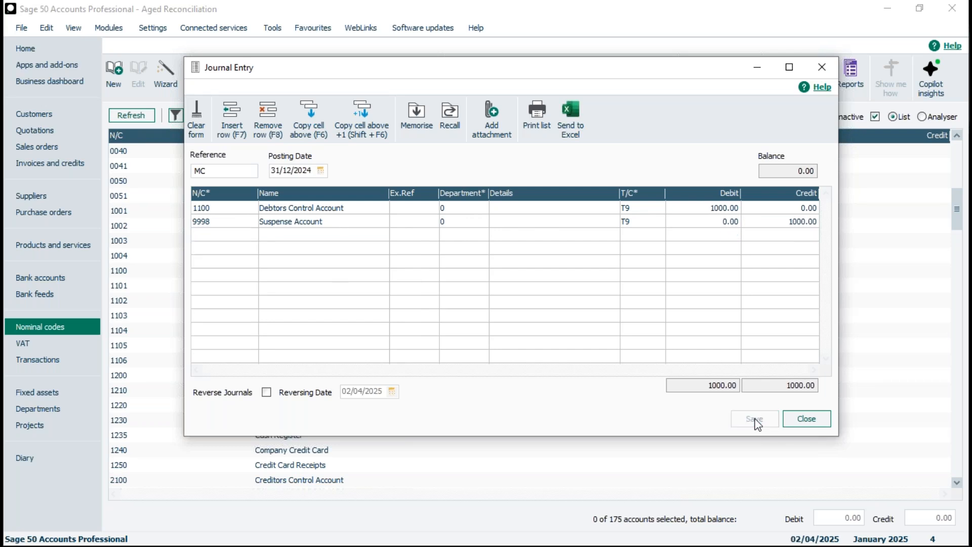
{"action": "left_click", "coordinate": [561, 298]}
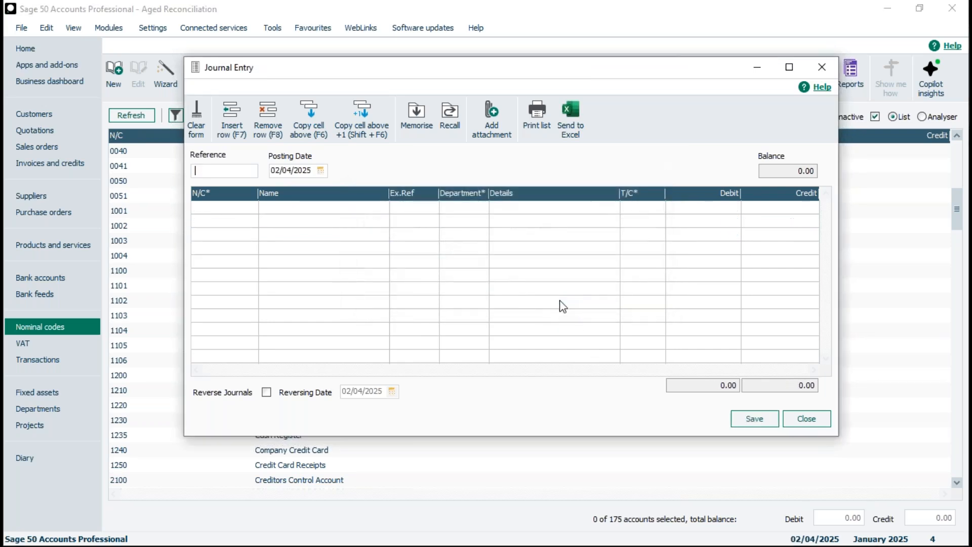
{"action": "left_click", "coordinate": [807, 419]}
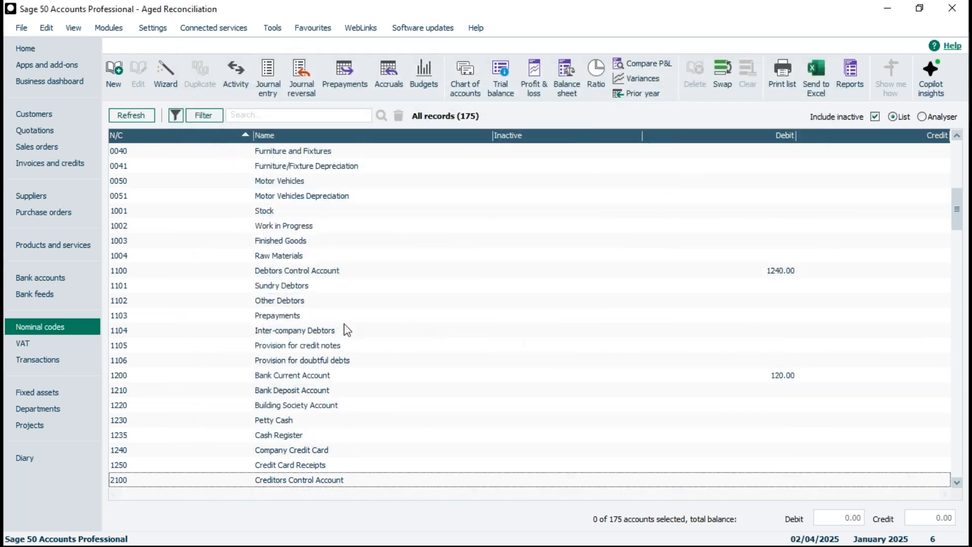
Step: Select 1100 Debtors Control Account and preview the Period Trial Balance to 3: March 2025 at full size, closing it after review
{"action": "left_click", "coordinate": [304, 273]}
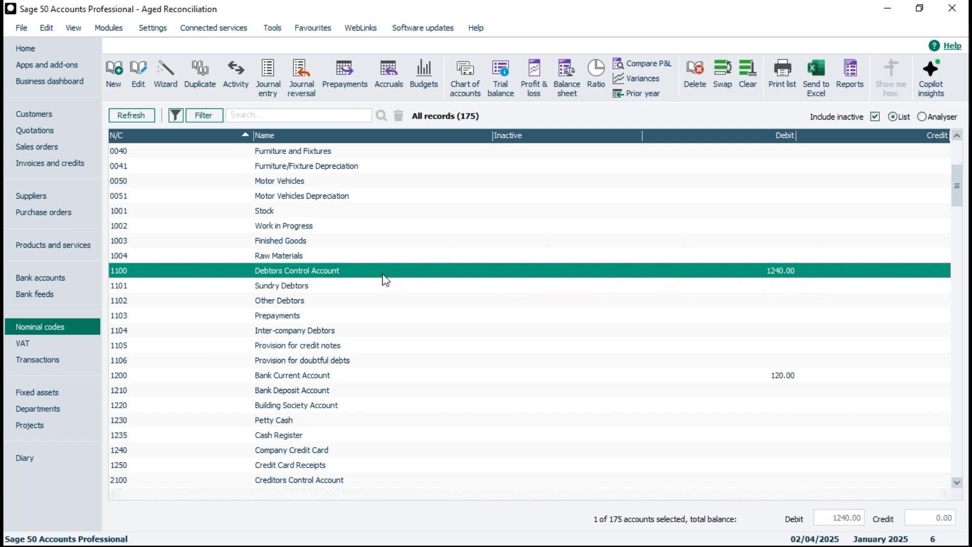
{"action": "left_click", "coordinate": [498, 73]}
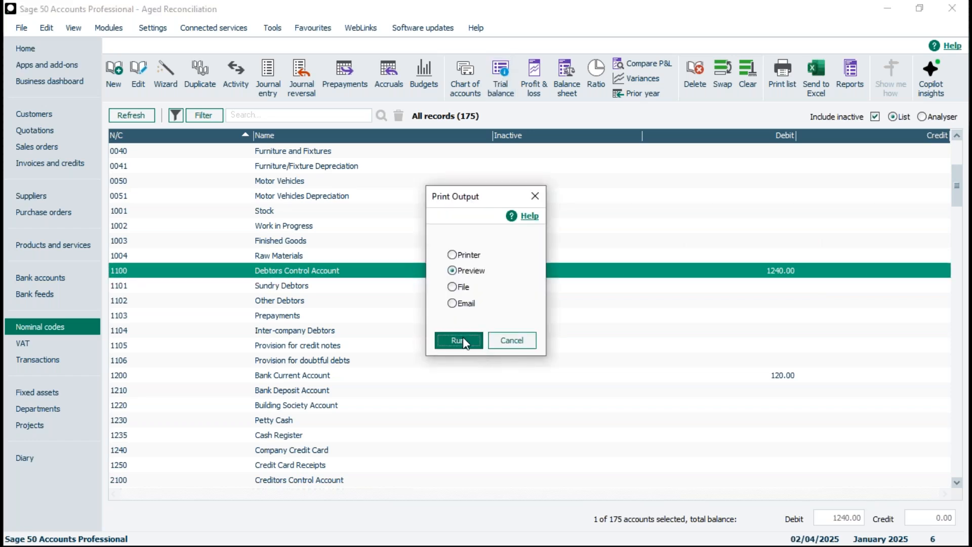
{"action": "left_click", "coordinate": [464, 340]}
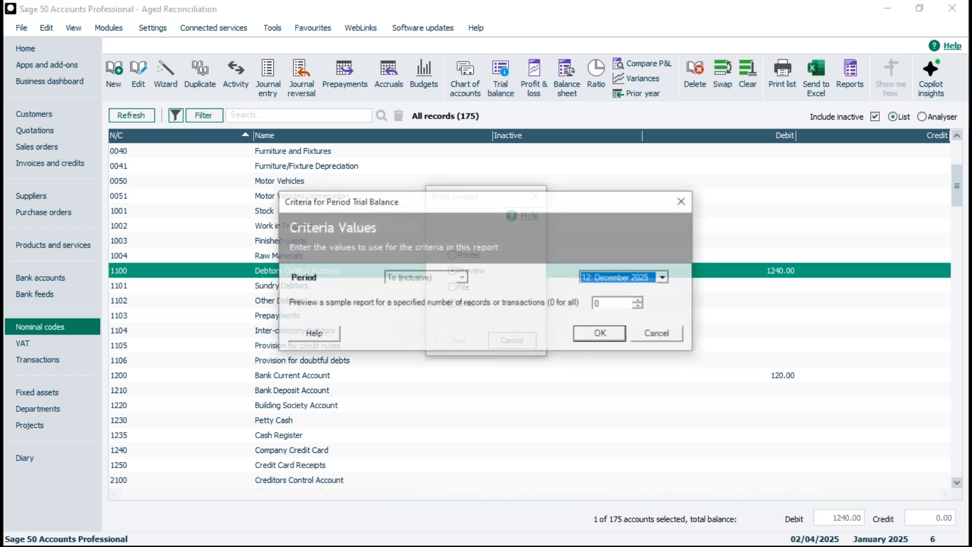
{"action": "left_click", "coordinate": [669, 278]}
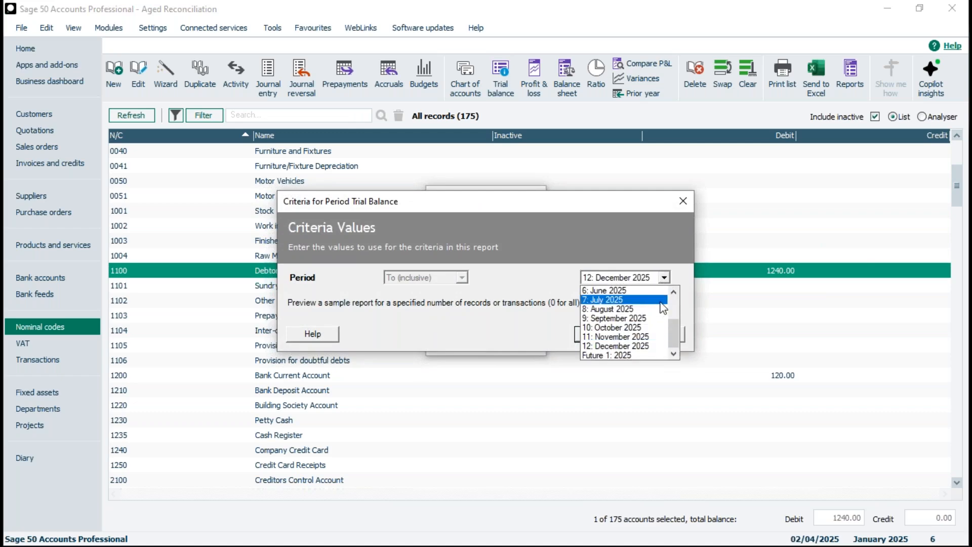
{"action": "left_click", "coordinate": [674, 292]}
{"action": "left_click", "coordinate": [675, 293]}
{"action": "left_click", "coordinate": [675, 292]}
{"action": "left_click", "coordinate": [675, 293]}
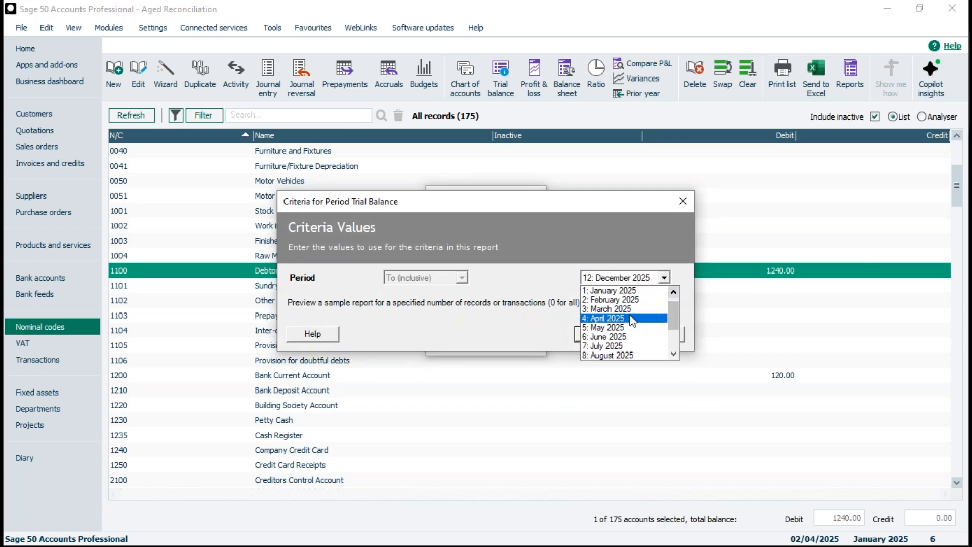
{"action": "left_click", "coordinate": [615, 309]}
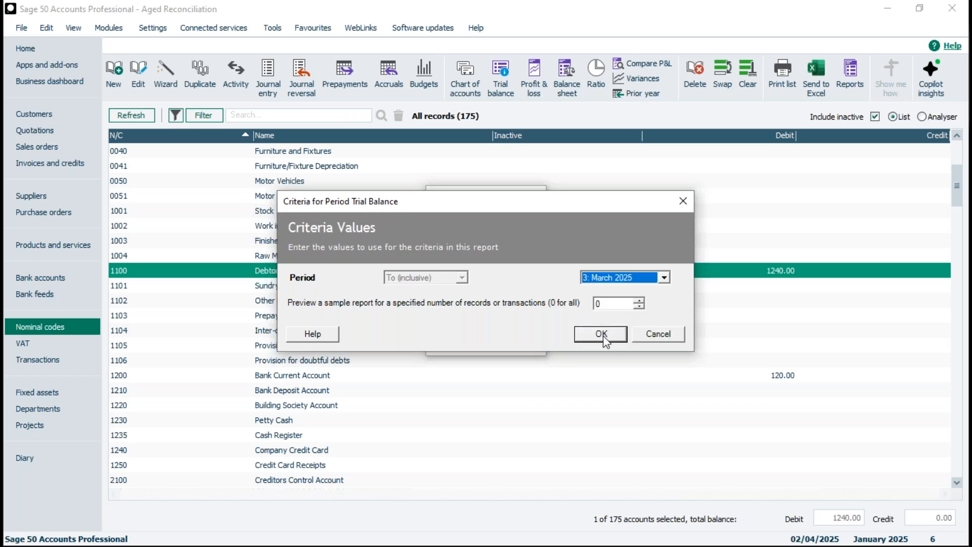
{"action": "left_click", "coordinate": [602, 335]}
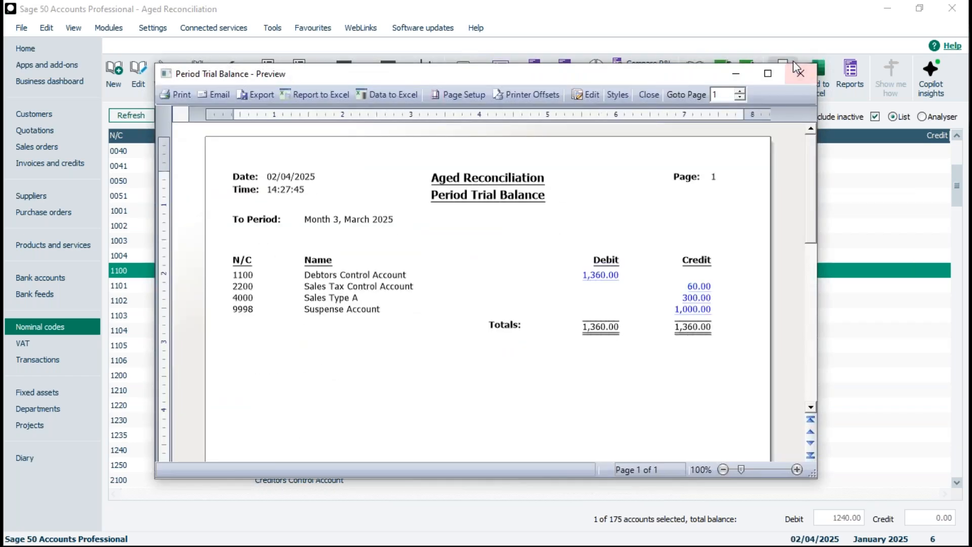
{"action": "left_click", "coordinate": [767, 76]}
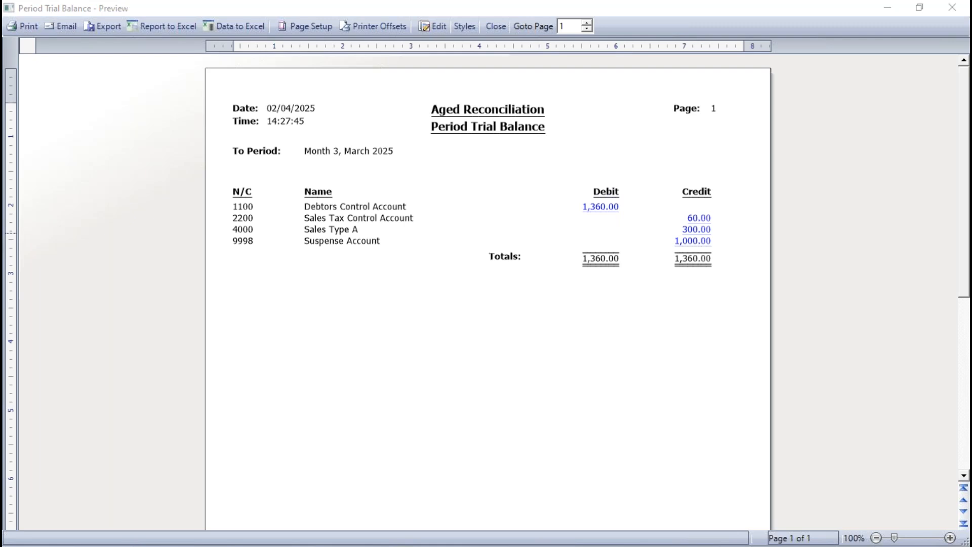
{"action": "left_click", "coordinate": [495, 26]}
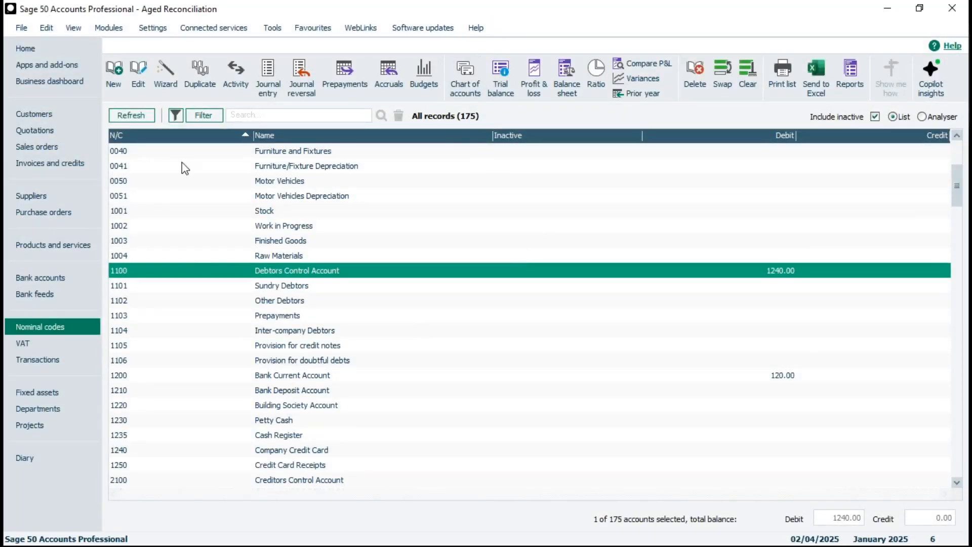
Step: Delete the MC journal containing the 1100 debit from the transactions list, accepting the previous financial year warning and confirming the deletion
{"action": "left_click", "coordinate": [31, 363]}
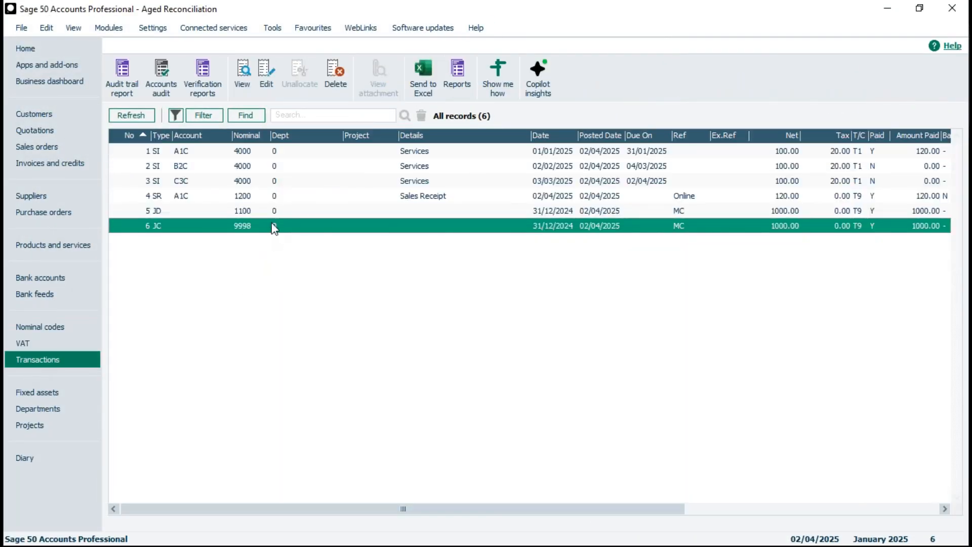
{"action": "left_click", "coordinate": [265, 211]}
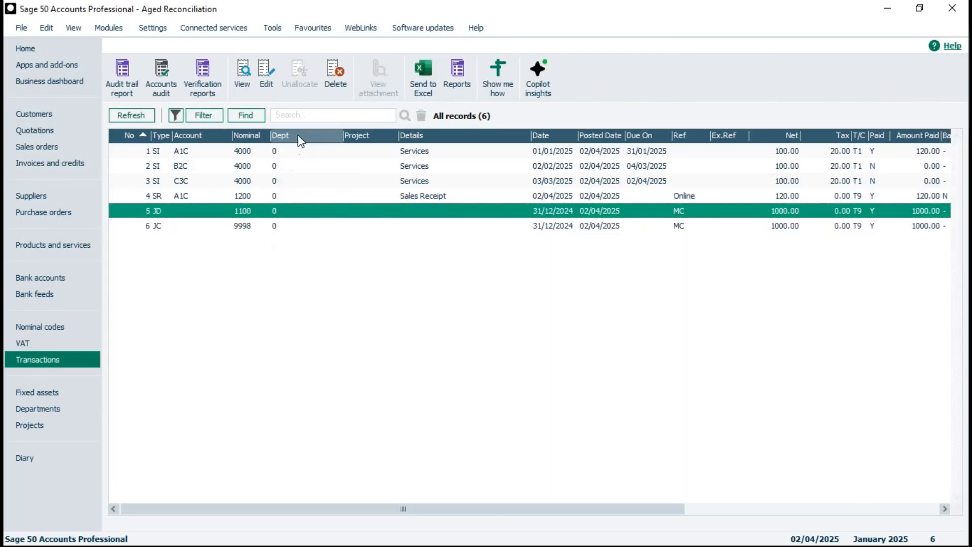
{"action": "left_click", "coordinate": [334, 76]}
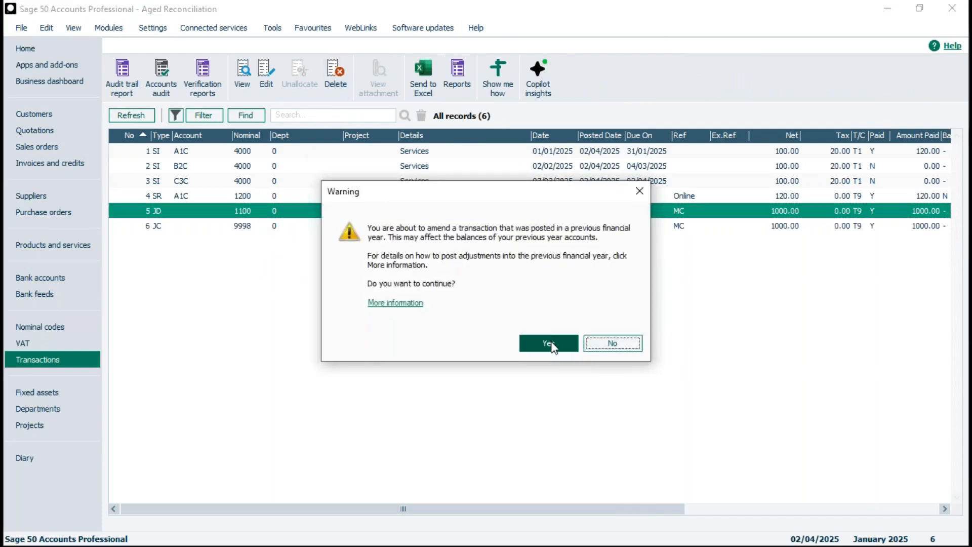
{"action": "left_click", "coordinate": [552, 346]}
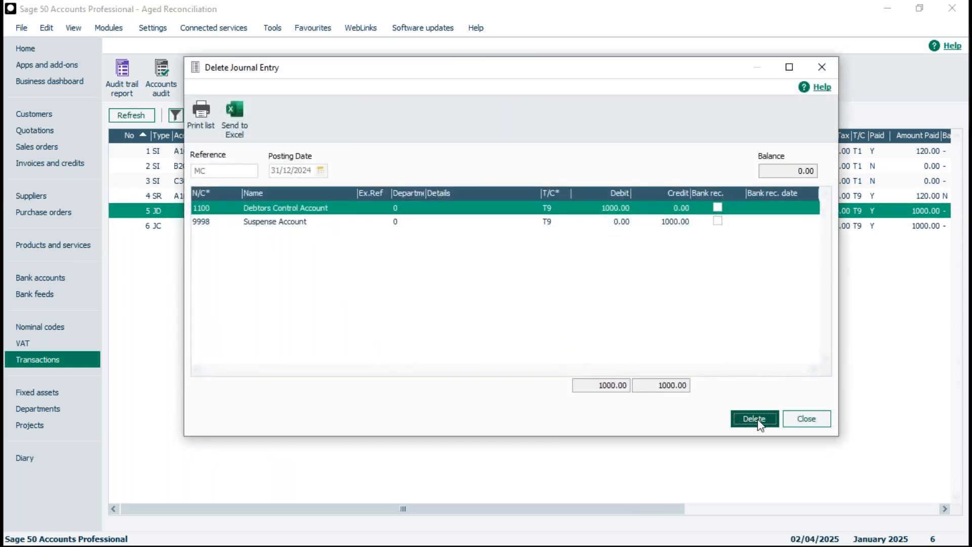
{"action": "left_click", "coordinate": [758, 418]}
{"action": "left_click", "coordinate": [560, 298]}
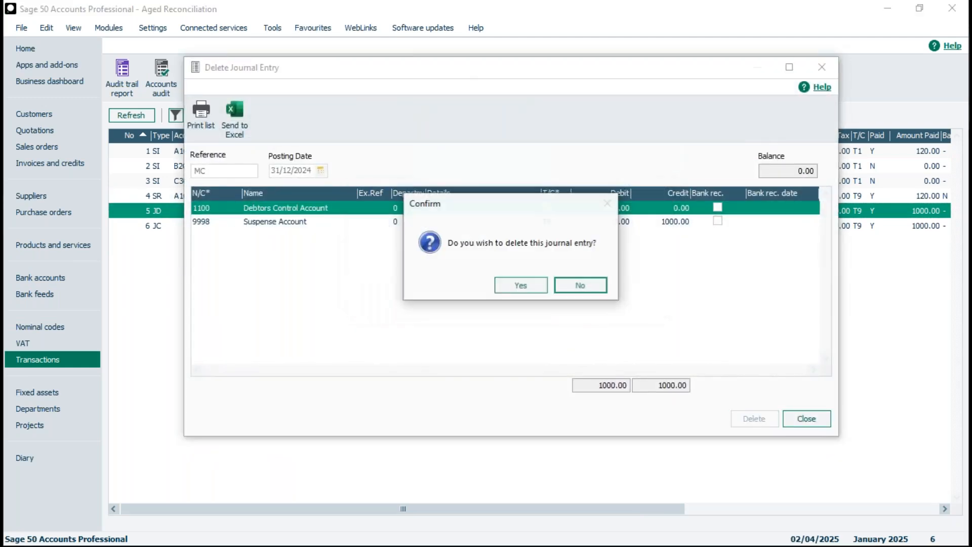
{"action": "left_click", "coordinate": [532, 289]}
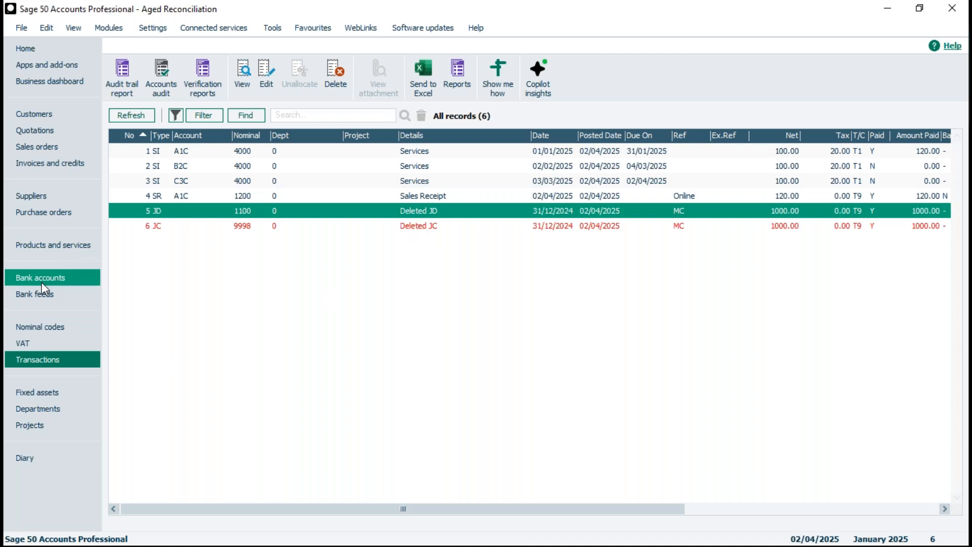
Step: Return to the nominal codes and rerun the Period Trial Balance preview to 3: March 2025 to check the Debtors Control Account
{"action": "left_click", "coordinate": [35, 328]}
{"action": "left_click", "coordinate": [505, 80]}
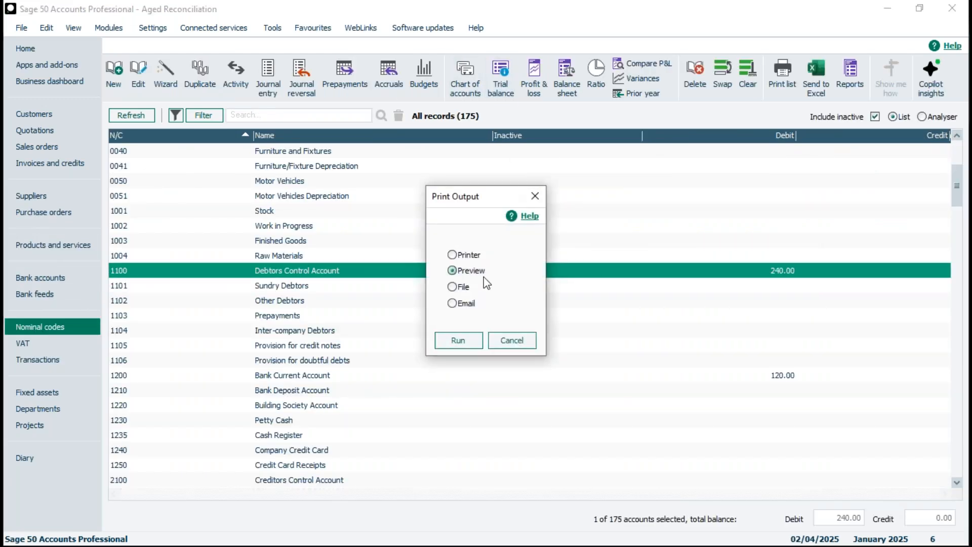
{"action": "left_click", "coordinate": [465, 336]}
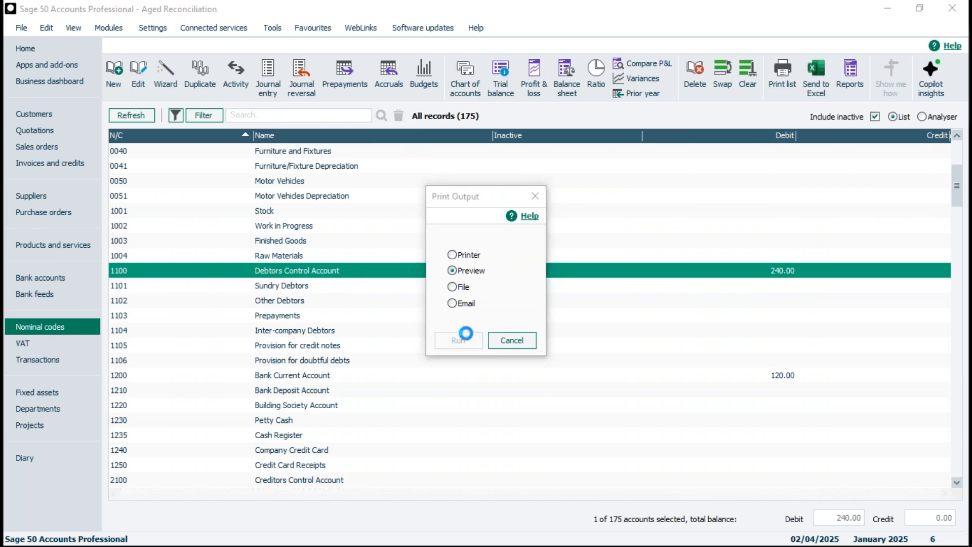
{"action": "left_click", "coordinate": [664, 277]}
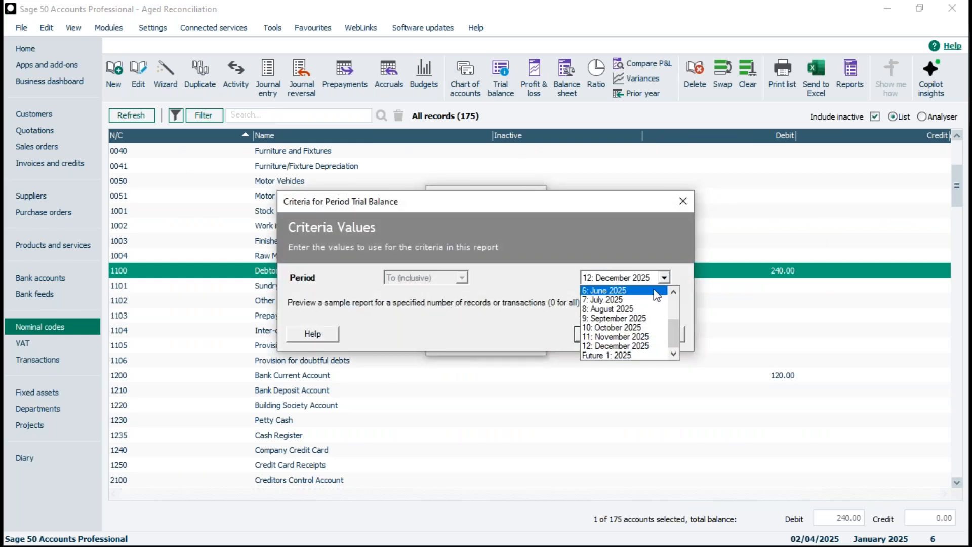
{"action": "left_click", "coordinate": [674, 292]}
{"action": "left_click", "coordinate": [674, 293]}
{"action": "left_click", "coordinate": [674, 292]}
{"action": "left_click", "coordinate": [673, 292]}
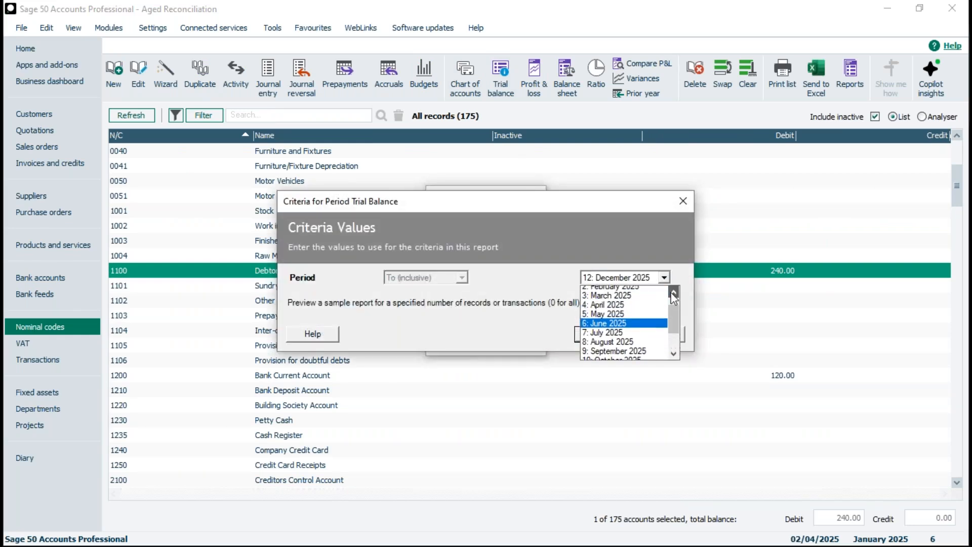
{"action": "left_click", "coordinate": [629, 300]}
{"action": "left_click", "coordinate": [604, 333]}
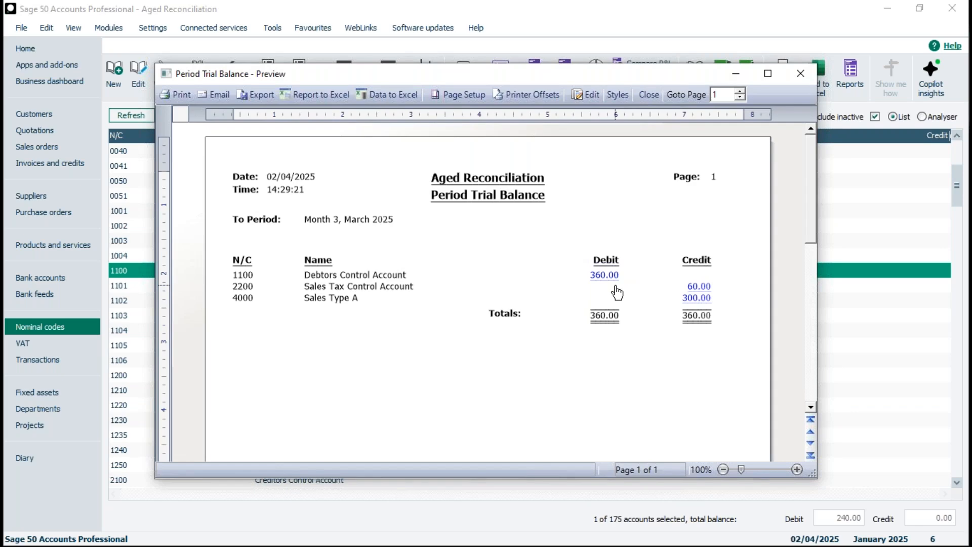
{"action": "left_click", "coordinate": [647, 95]}
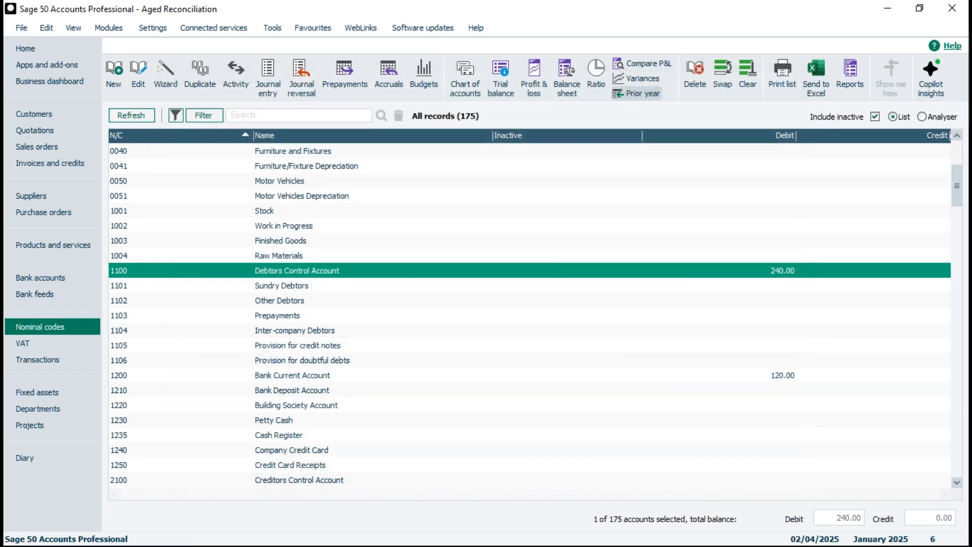
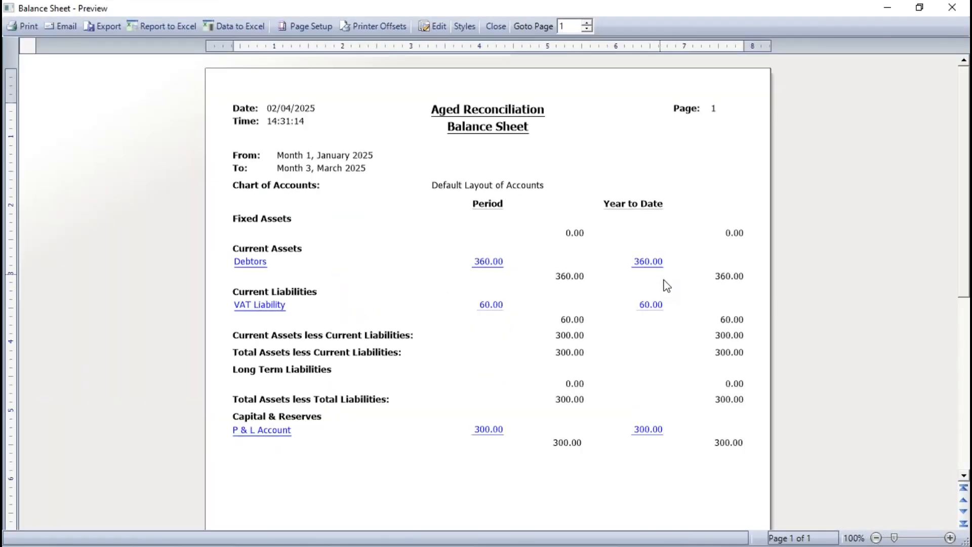
Step: Enlarge the Balance Sheet preview to examine the Debtors figures, and close the preview
{"action": "left_click", "coordinate": [950, 538]}
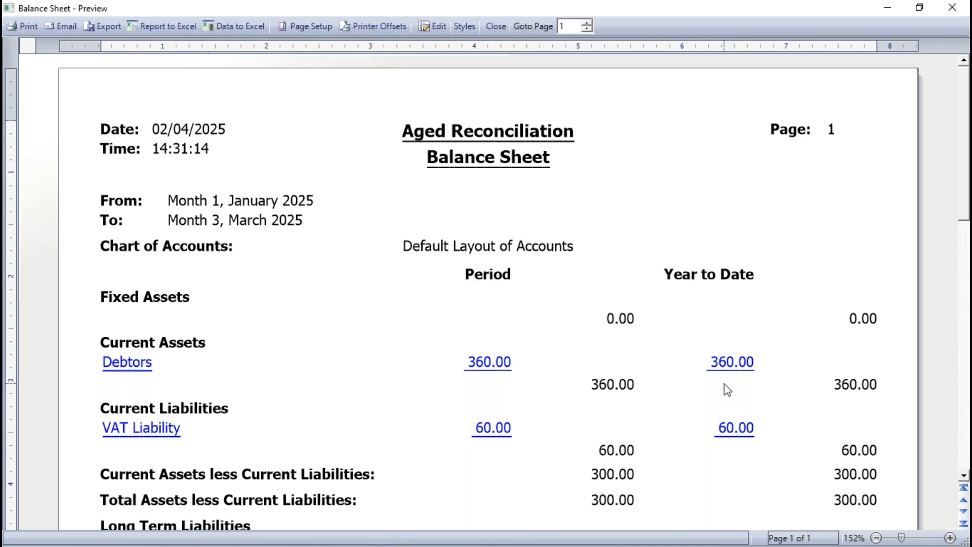
{"action": "left_click", "coordinate": [497, 29]}
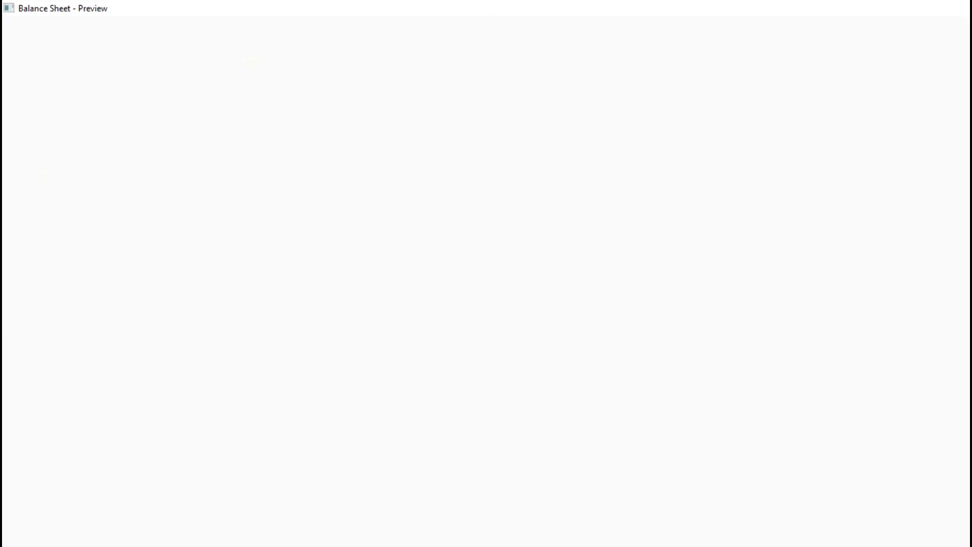
Step: Examine the Current Assets nominal code ranges in the balance sheet section of the Default Layout of Accounts, and close the chart of accounts
{"action": "left_click", "coordinate": [466, 77]}
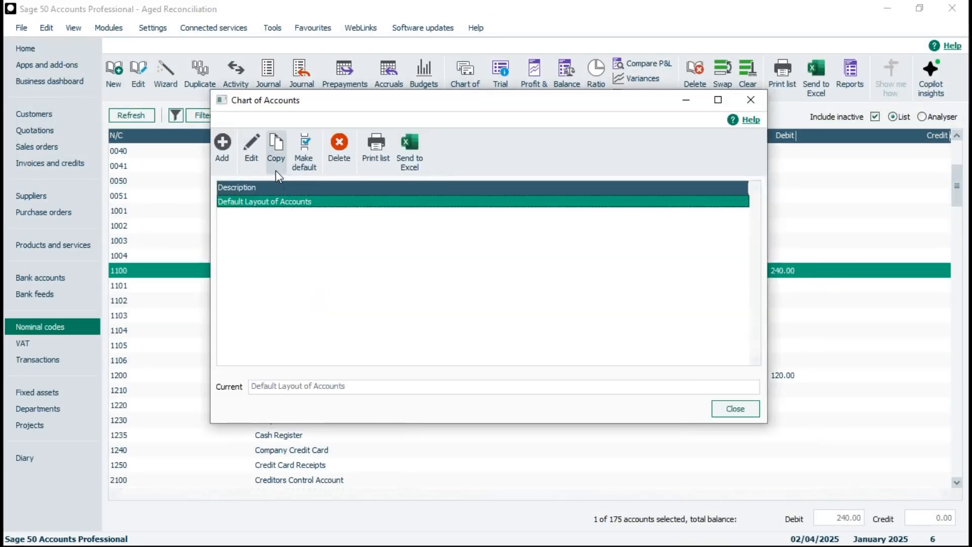
{"action": "left_click", "coordinate": [256, 152]}
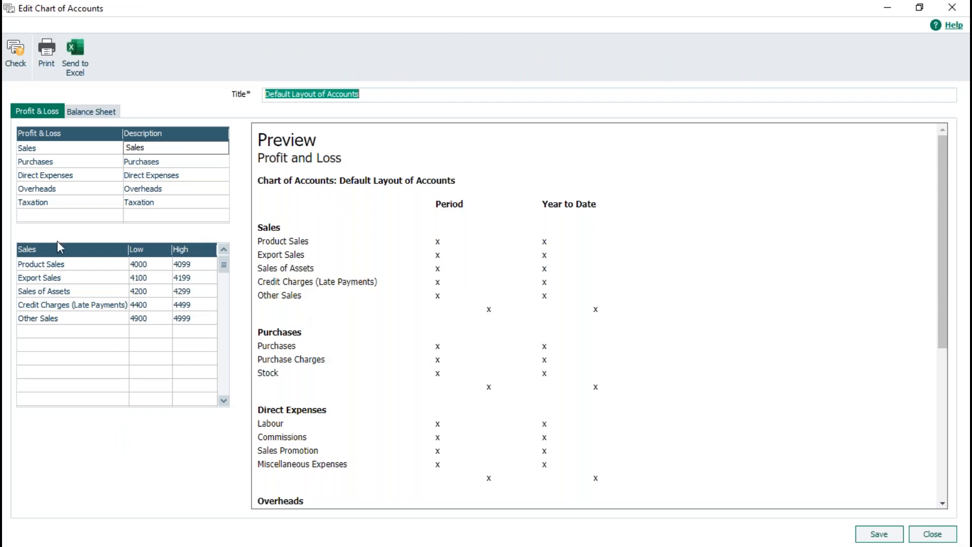
{"action": "left_click", "coordinate": [84, 115]}
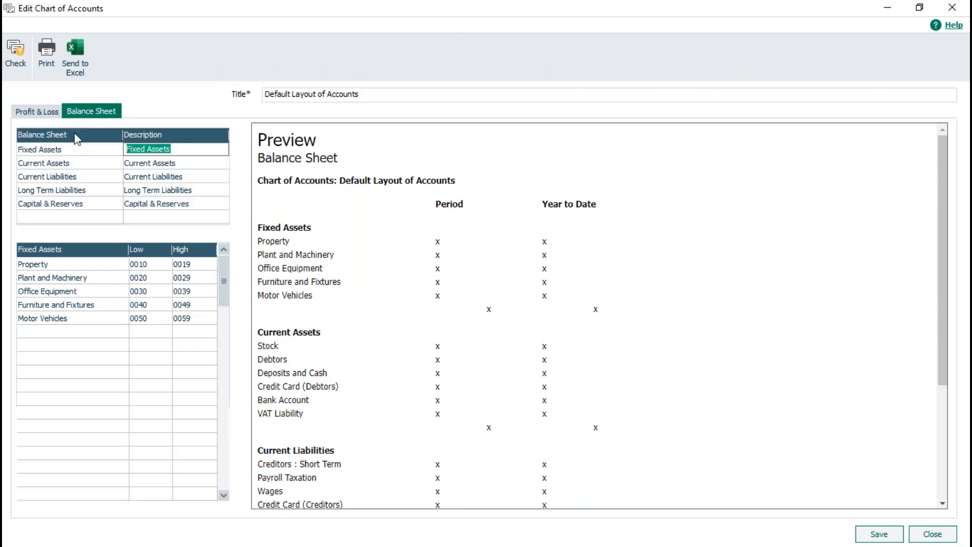
{"action": "left_click", "coordinate": [53, 162]}
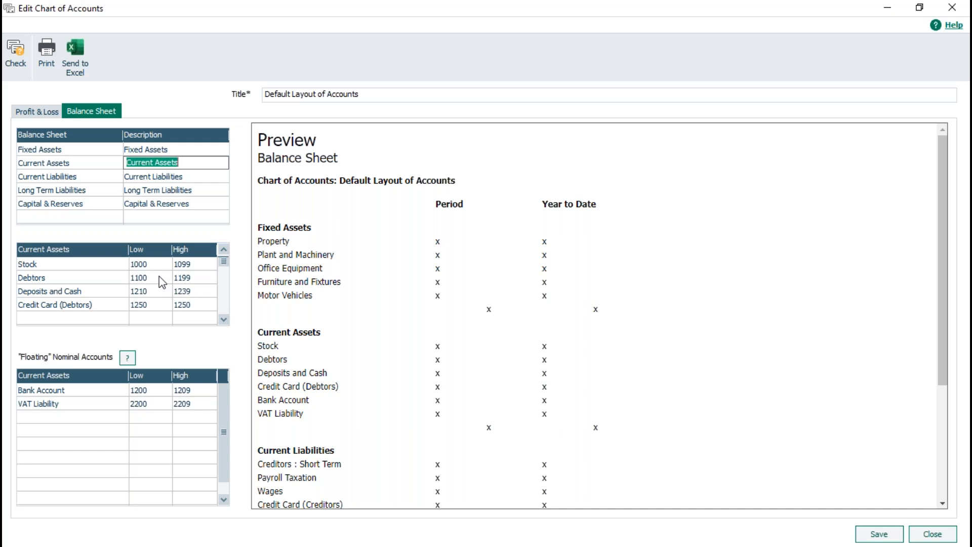
{"action": "left_click", "coordinate": [929, 536]}
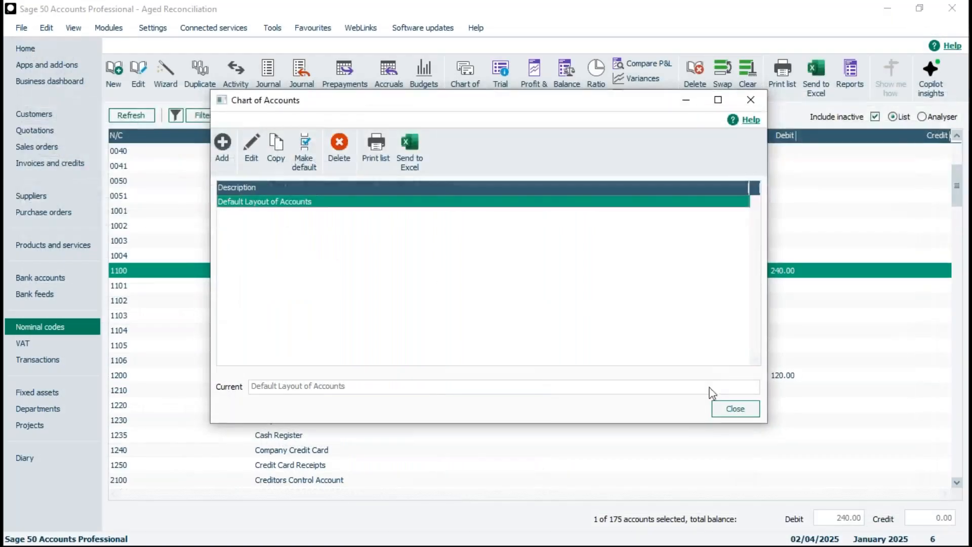
{"action": "left_click", "coordinate": [735, 409]}
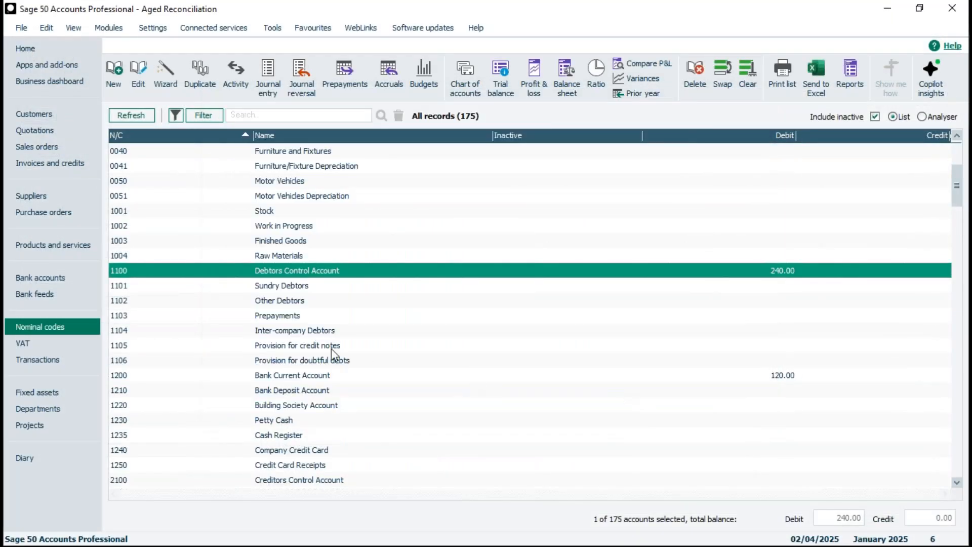
Step: Clear the selection of 1102 Other Debtors and 1100 Debtors Control Account in the nominal codes list
{"action": "left_click", "coordinate": [271, 301]}
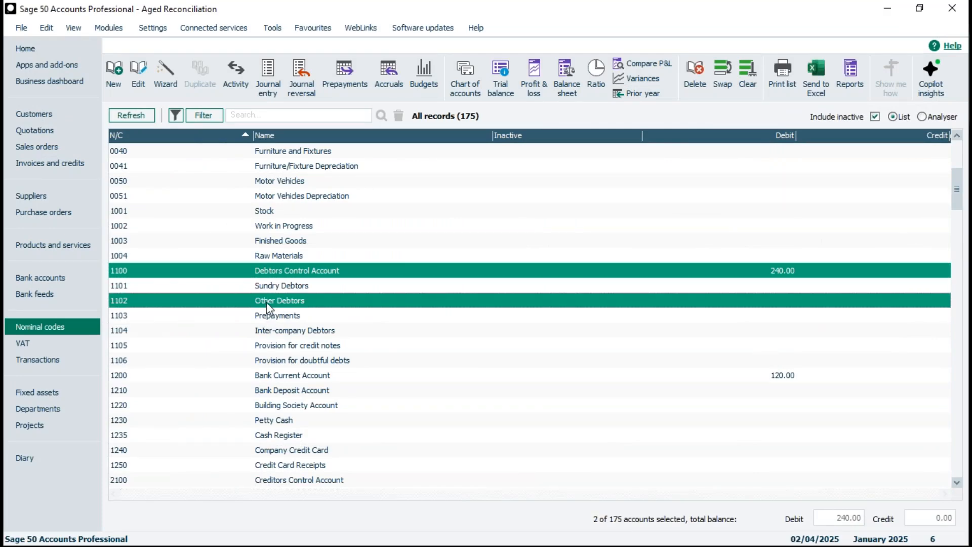
{"action": "left_click", "coordinate": [267, 302]}
{"action": "left_click", "coordinate": [269, 274]}
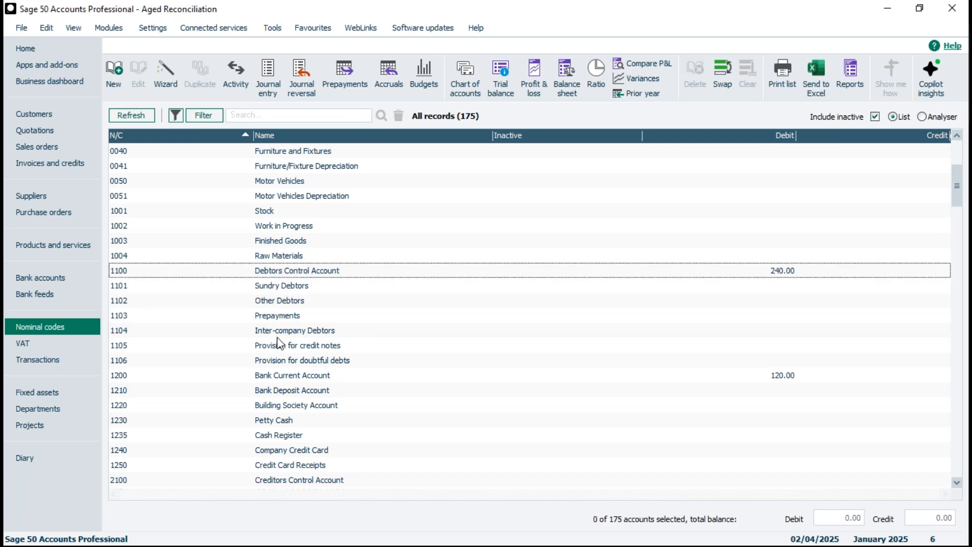
Step: Start a journal entry for 1103 Prepayments with reference MC1 and posting date 31/03/2025
{"action": "left_click", "coordinate": [273, 317]}
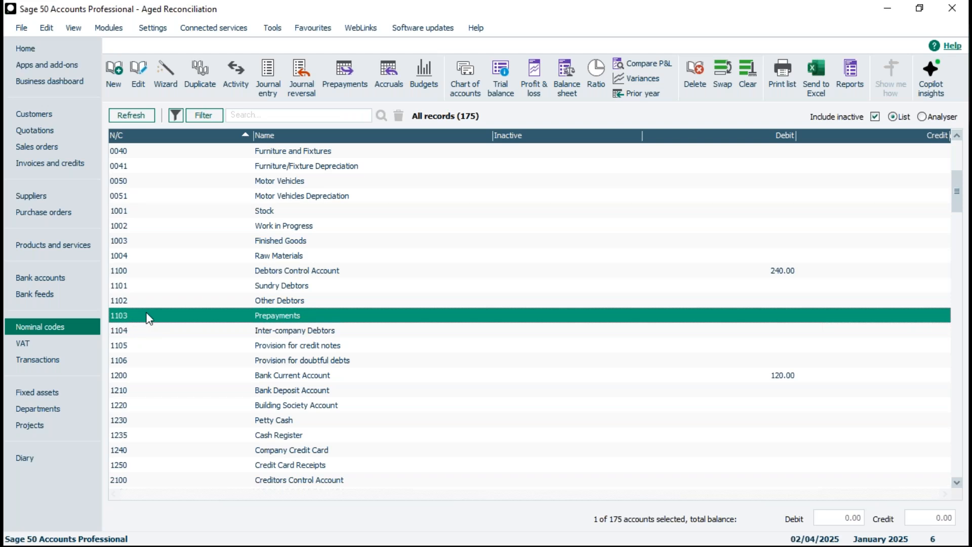
{"action": "left_click", "coordinate": [269, 75]}
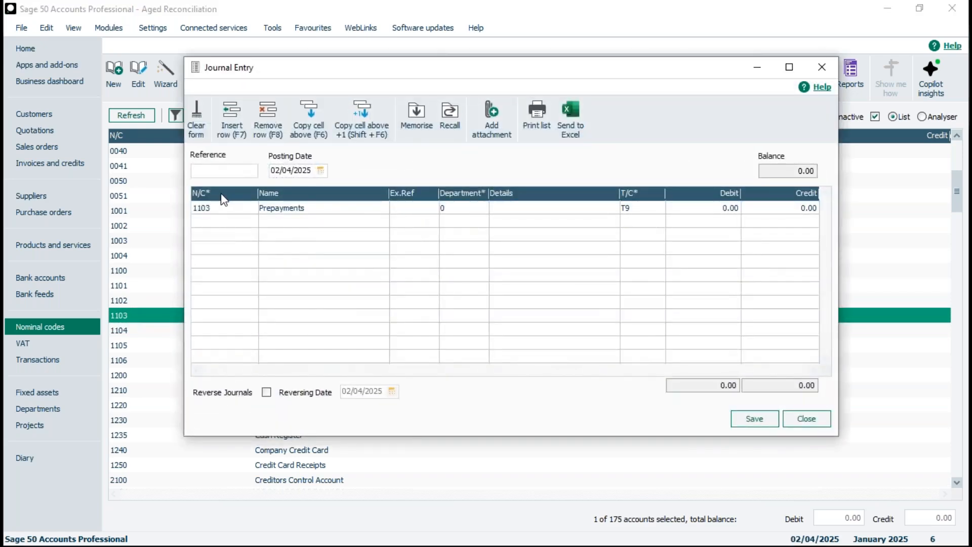
{"action": "type", "text": "MC1"}
{"action": "left_click", "coordinate": [320, 170]}
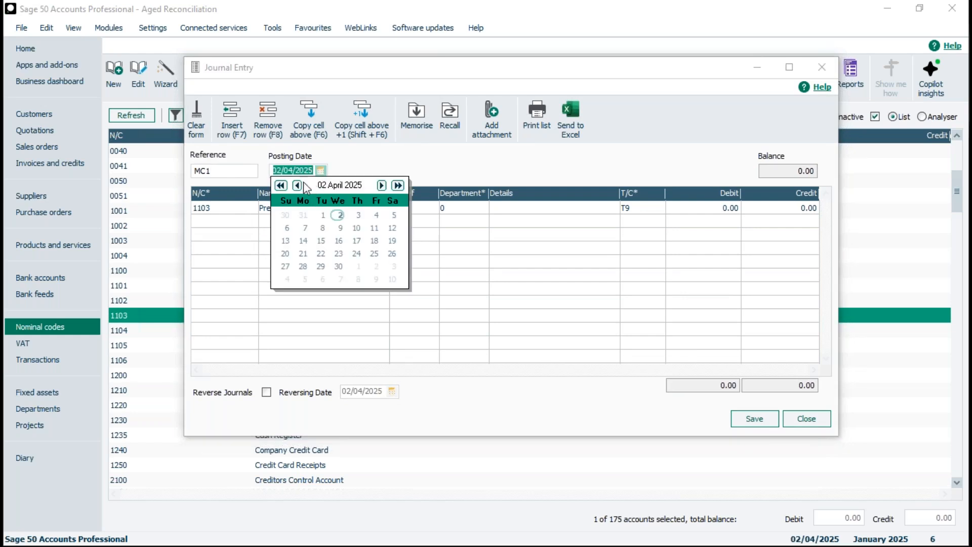
{"action": "left_click", "coordinate": [297, 185]}
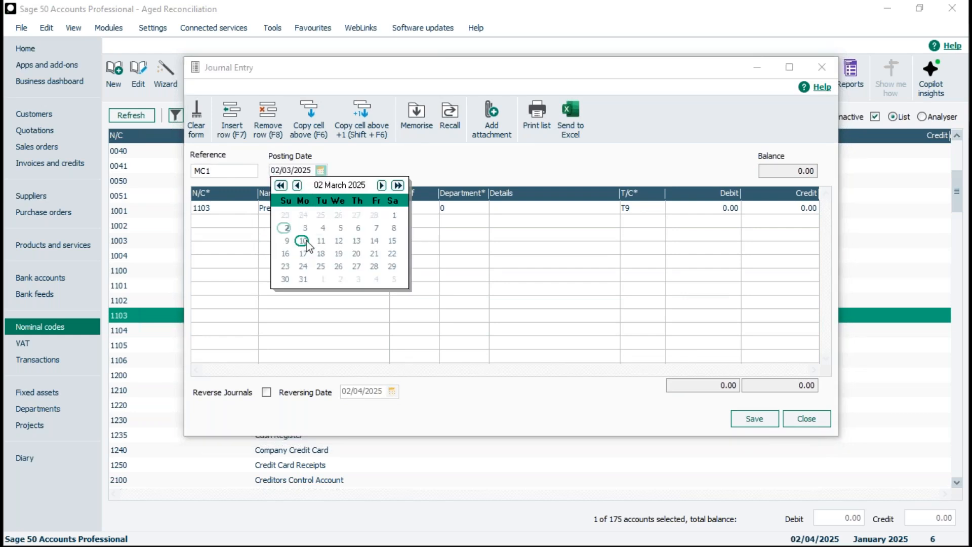
{"action": "left_click", "coordinate": [302, 279]}
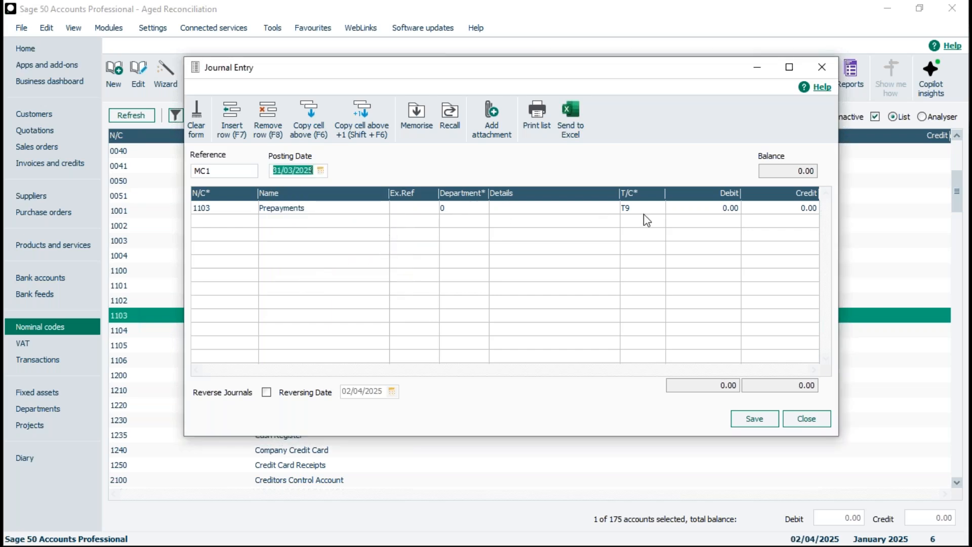
Step: Complete the Prepayments journal line with details Test and a debit of 500
{"action": "left_click", "coordinate": [576, 208]}
{"action": "type", "text": "Test"}
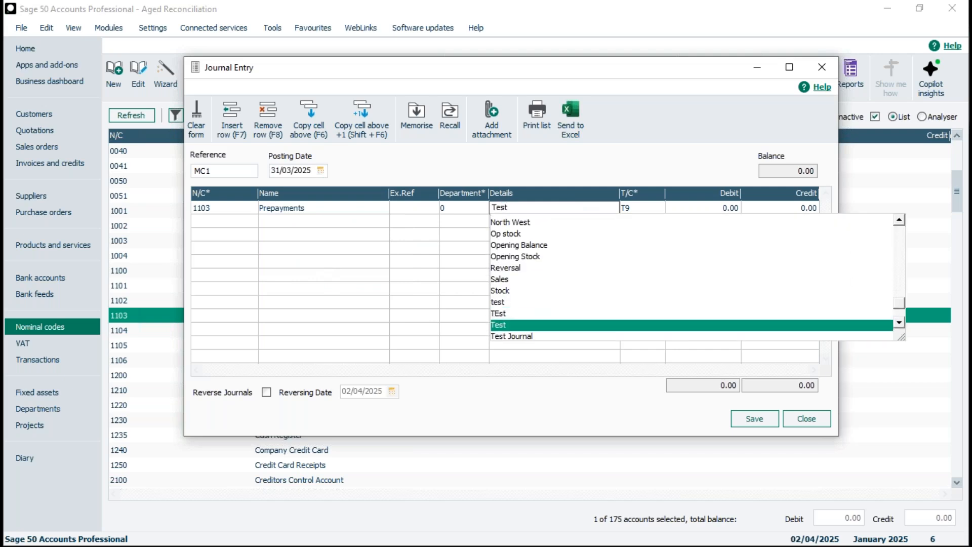
{"action": "key", "text": "Tab"}
{"action": "key", "text": "Tab"}
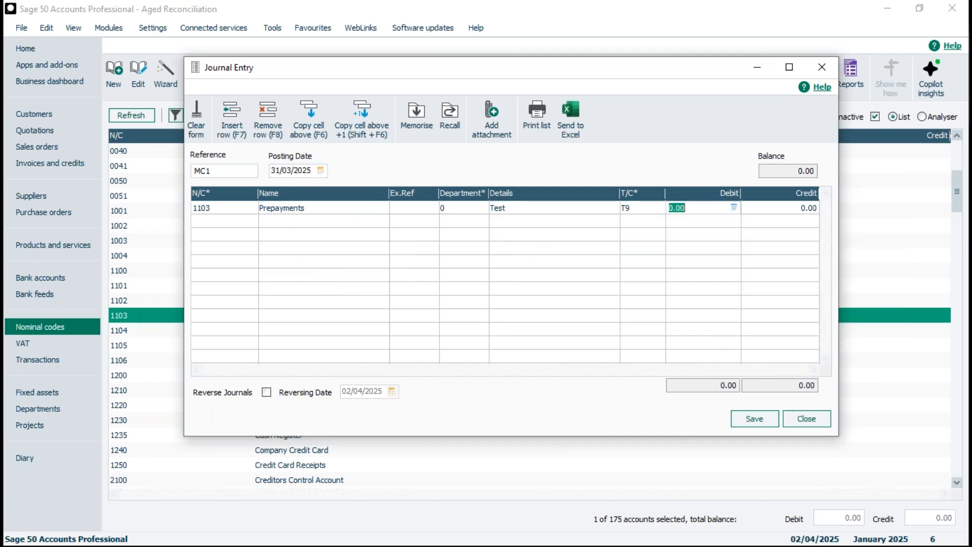
{"action": "type", "text": "500"}
{"action": "key", "text": "Tab"}
{"action": "key", "text": "Tab"}
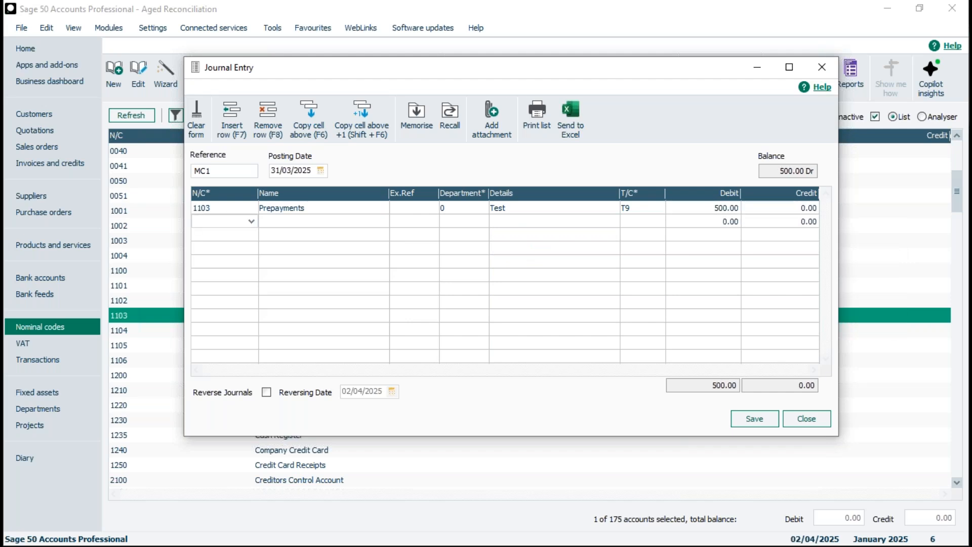
Step: Add a balancing line for 9998 Suspense Account with details Test and a credit of 500, save the journal and close the entry form
{"action": "type", "text": "9998"}
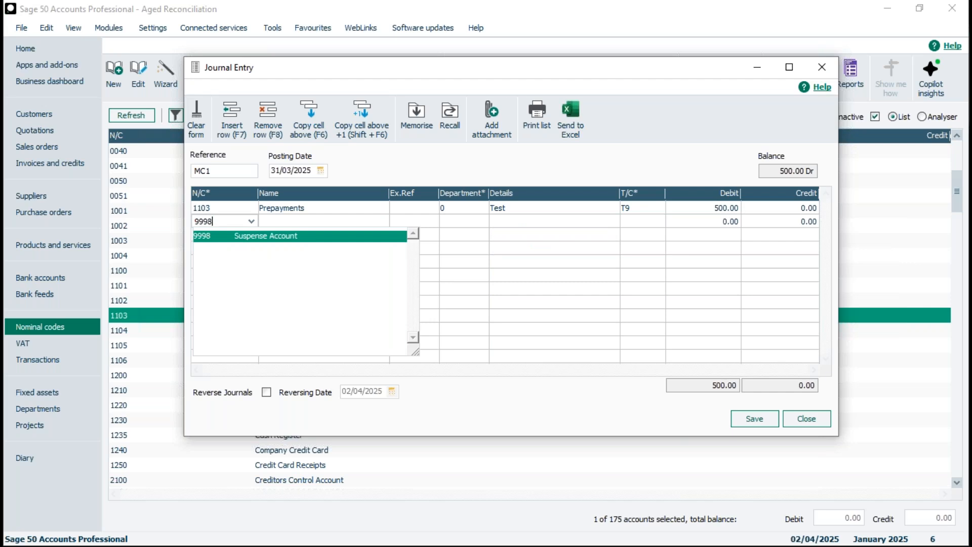
{"action": "key", "text": "Tab"}
{"action": "key", "text": "Tab"}
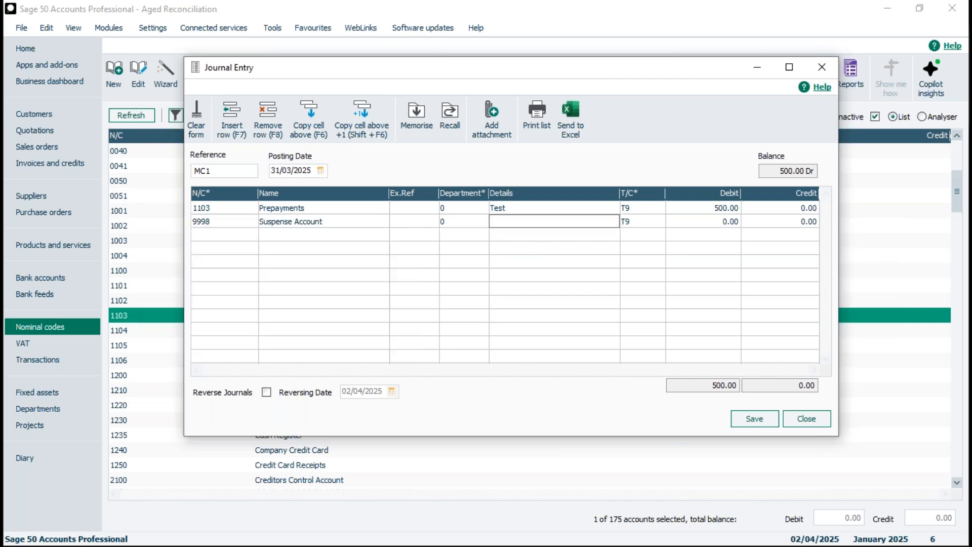
{"action": "key", "text": "F6"}
{"action": "key", "text": "Tab"}
{"action": "key", "text": "Tab"}
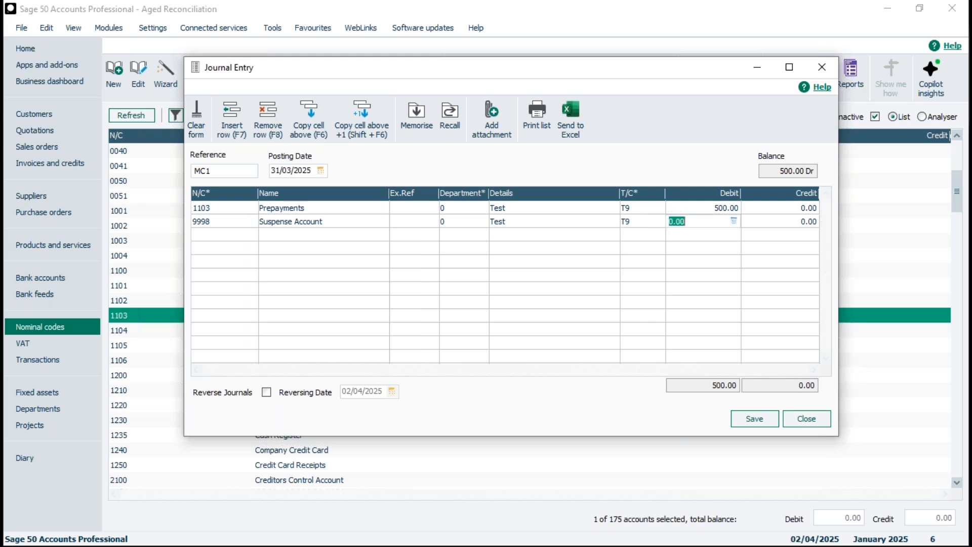
{"action": "type", "text": "500"}
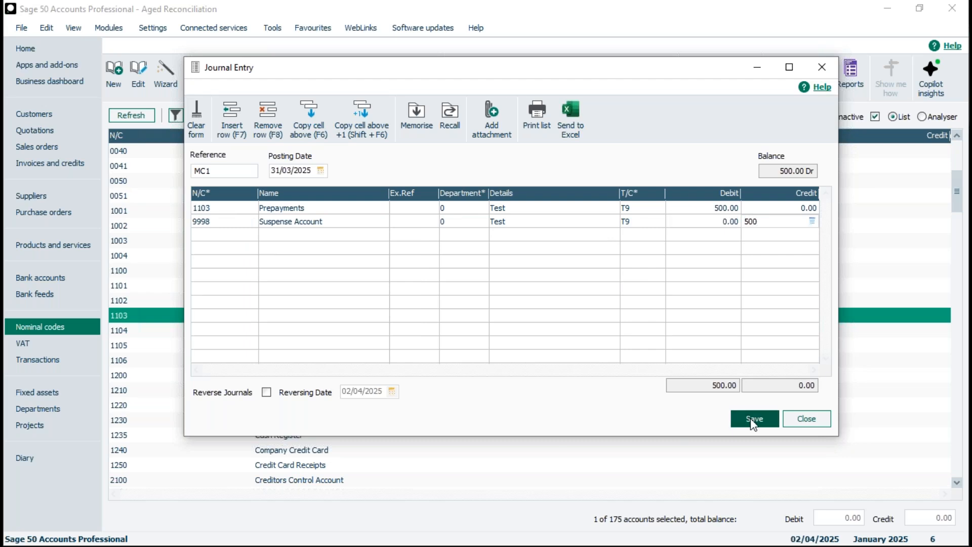
{"action": "key", "text": "Tab"}
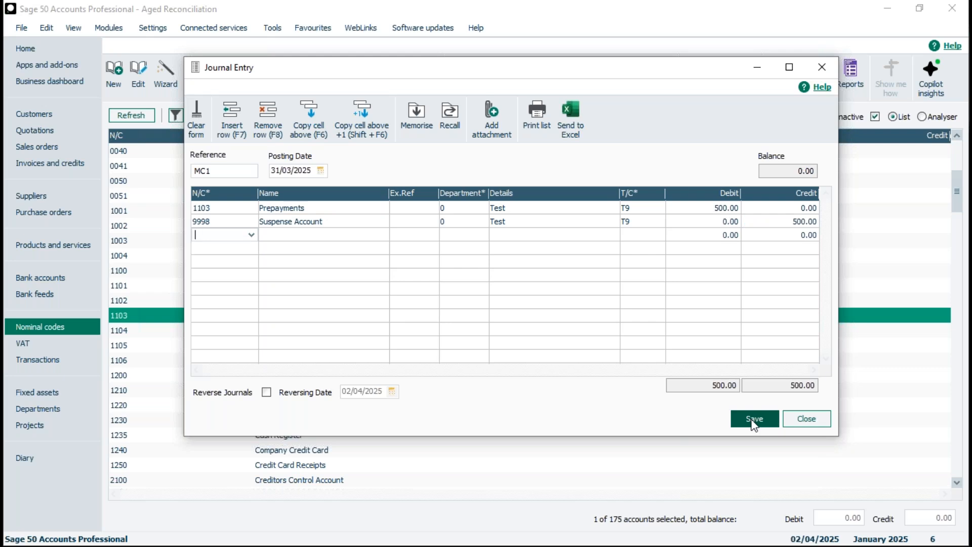
{"action": "left_click", "coordinate": [754, 420]}
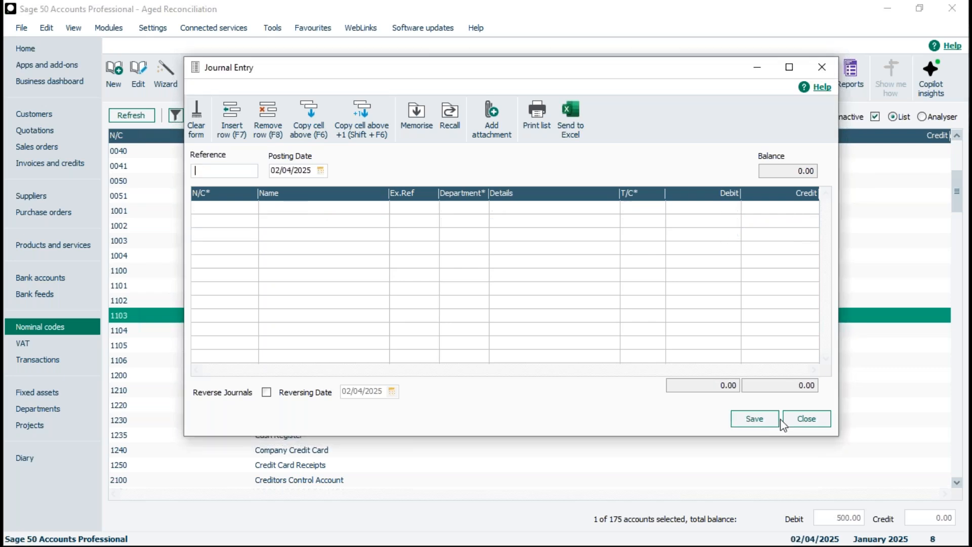
{"action": "left_click", "coordinate": [807, 420]}
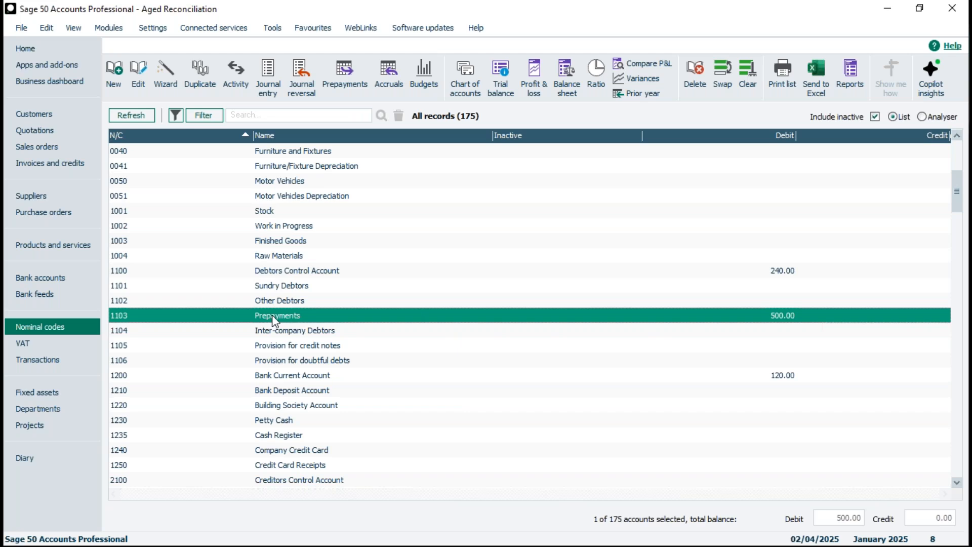
Step: Select Debtors Control Account together with Prepayments to check their combined balance, and clear both selections
{"action": "left_click", "coordinate": [308, 273]}
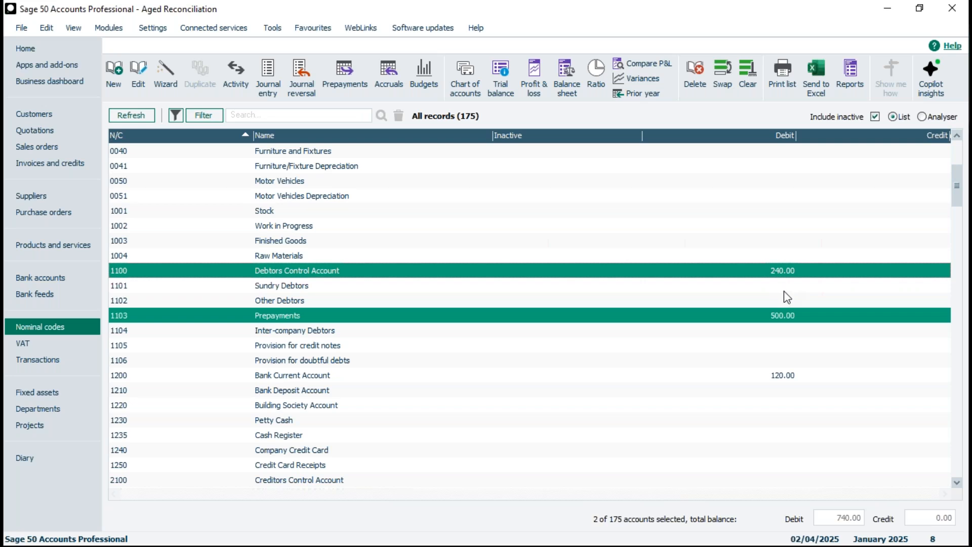
{"action": "left_click", "coordinate": [522, 318]}
{"action": "left_click", "coordinate": [508, 272]}
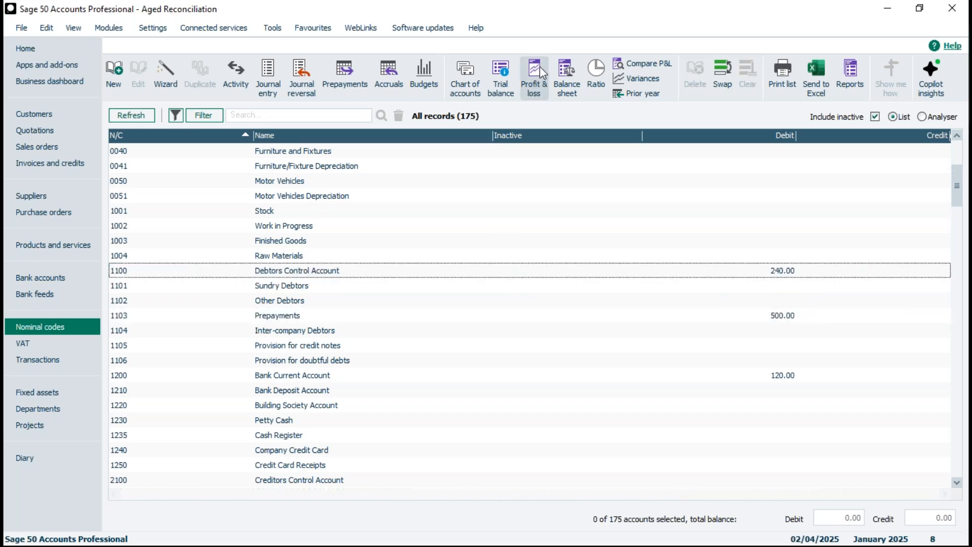
Step: Run the Balance Sheet preview from 1: January 2025 to 3: March 2025
{"action": "left_click", "coordinate": [564, 67]}
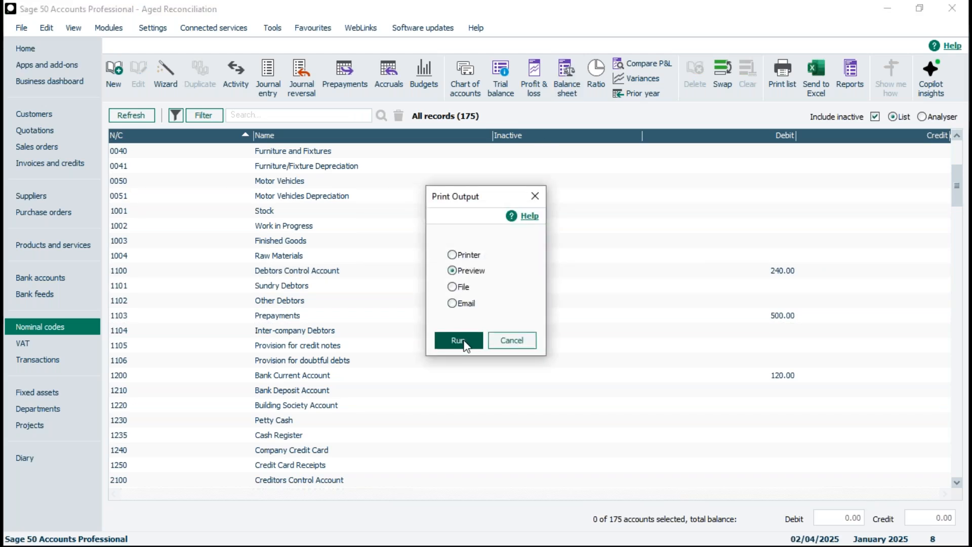
{"action": "left_click", "coordinate": [462, 341]}
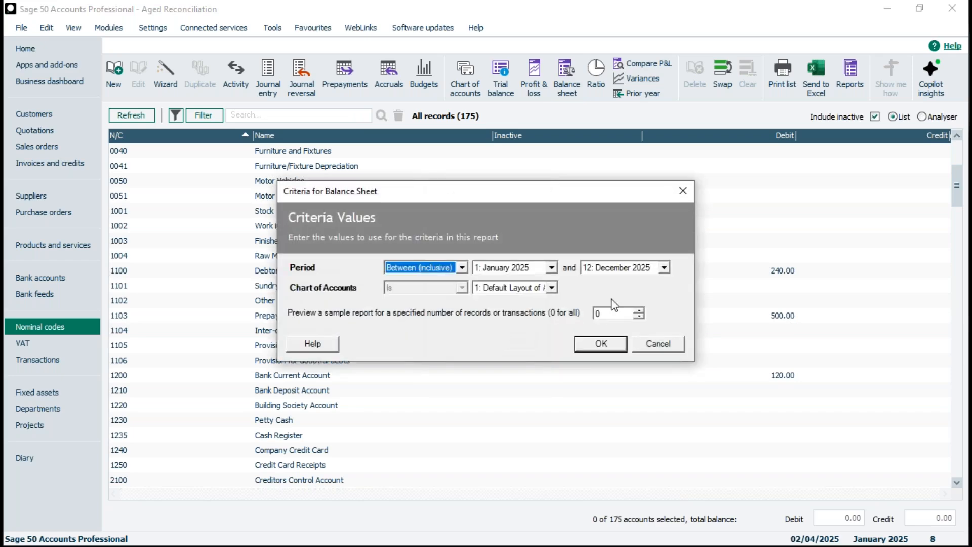
{"action": "left_click", "coordinate": [665, 269]}
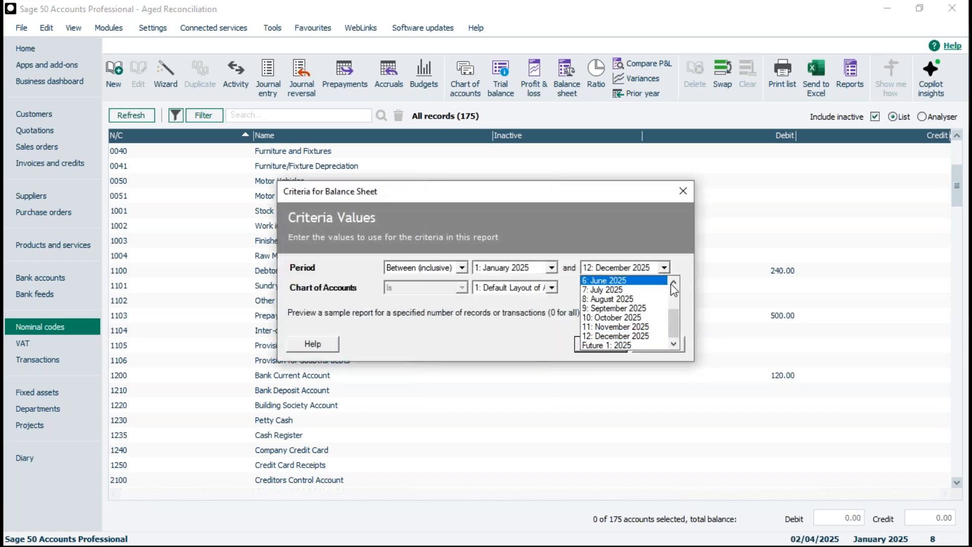
{"action": "left_click", "coordinate": [673, 282]}
{"action": "left_click", "coordinate": [673, 282]}
{"action": "left_click", "coordinate": [673, 282]}
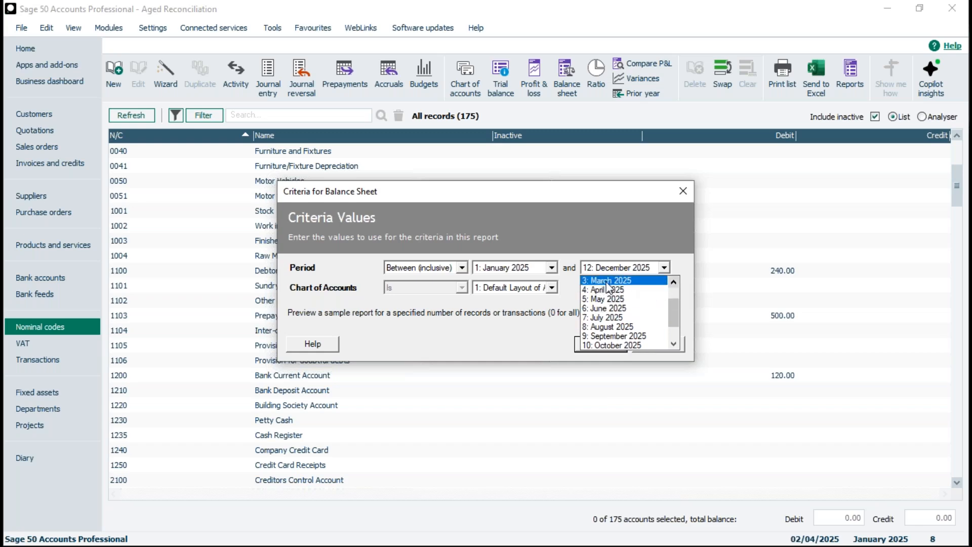
{"action": "left_click", "coordinate": [608, 280]}
{"action": "left_click", "coordinate": [600, 345]}
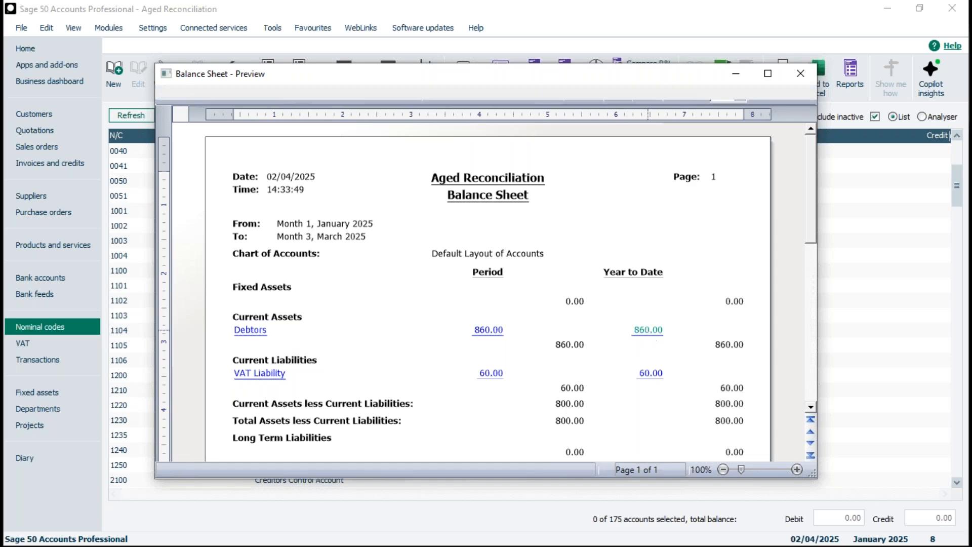
Step: Drill into the year-to-date Debtors figure to examine its nominal code breakdown in full view, and close the breakdown
{"action": "left_click", "coordinate": [649, 330]}
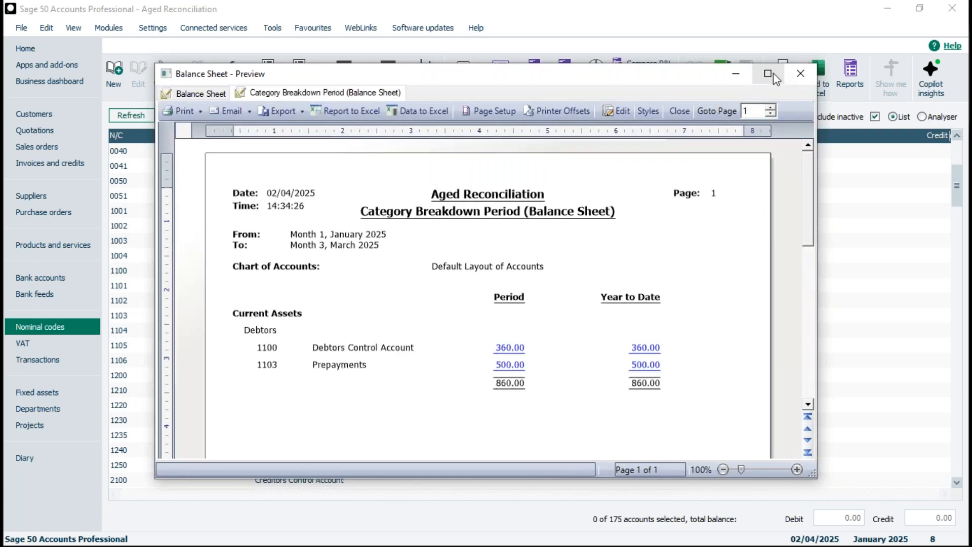
{"action": "left_click", "coordinate": [770, 76]}
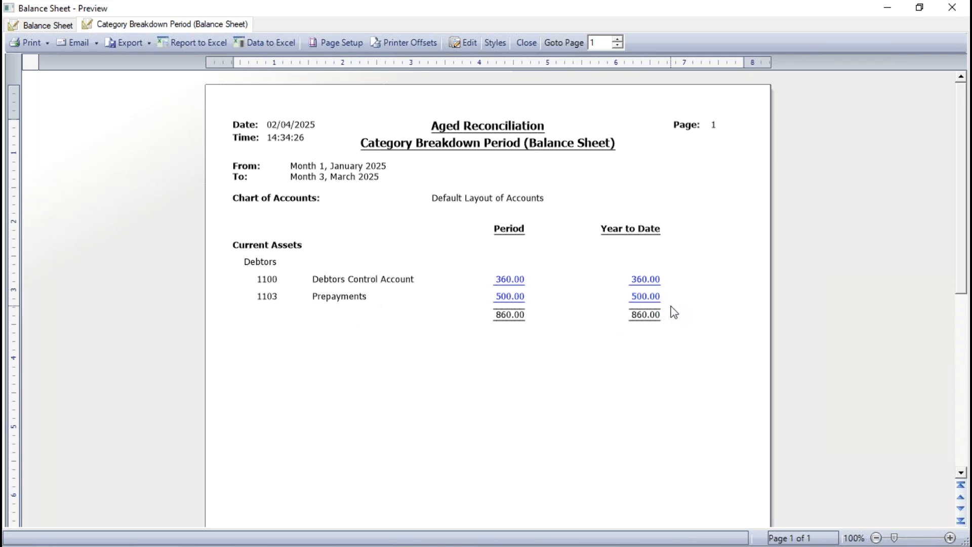
{"action": "left_click", "coordinate": [520, 46]}
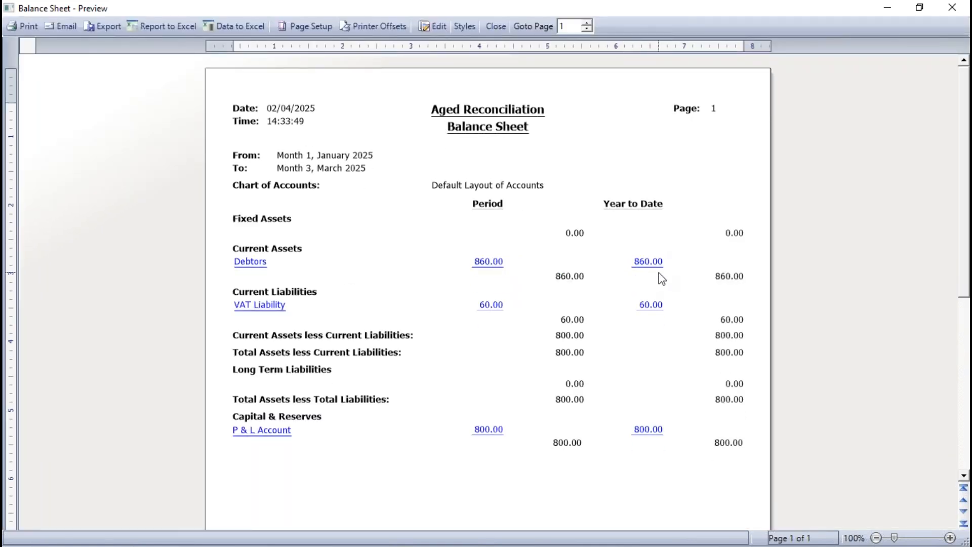
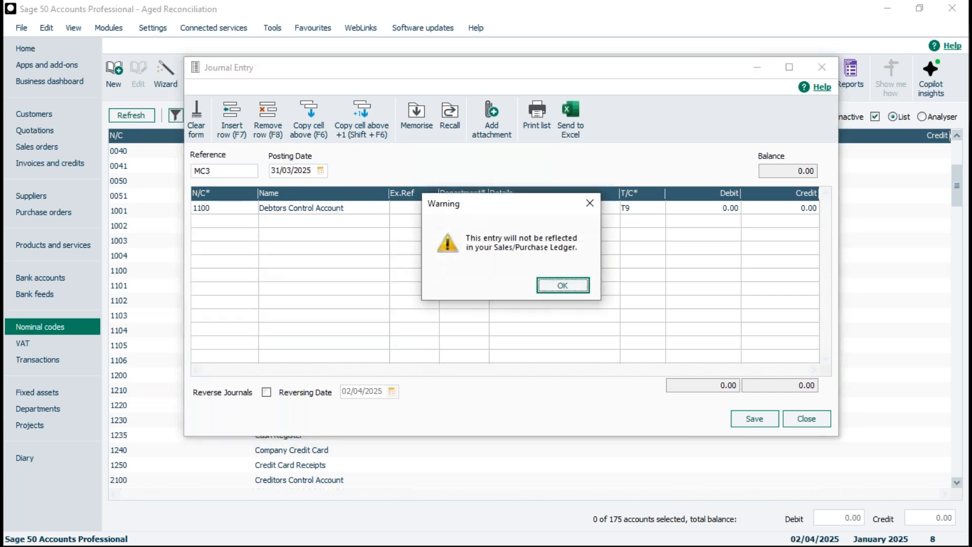
Step: Acknowledge the control account warning and debit 1000 to 1100 Debtors Control Account in the journal, leaving the details blank
{"action": "key", "text": "Return"}
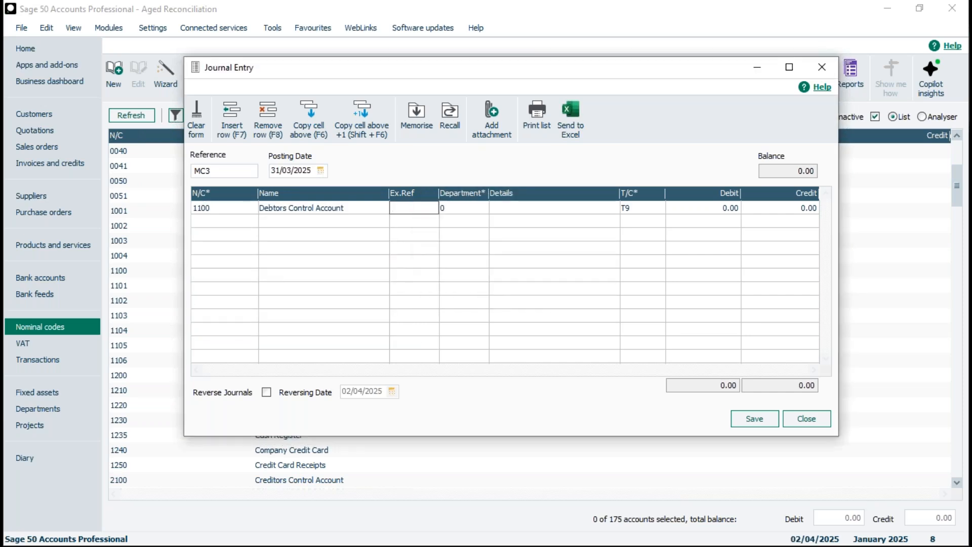
{"action": "key", "text": "Tab"}
{"action": "left_click", "coordinate": [555, 208]}
{"action": "key", "text": "Tab"}
{"action": "key", "text": "Tab"}
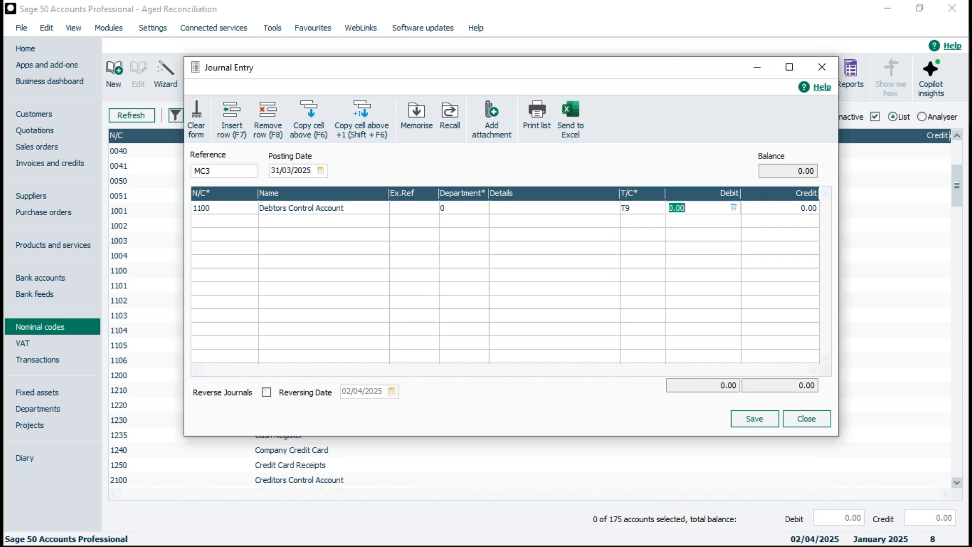
{"action": "type", "text": "1000"}
{"action": "key", "text": "Tab"}
{"action": "key", "text": "Tab"}
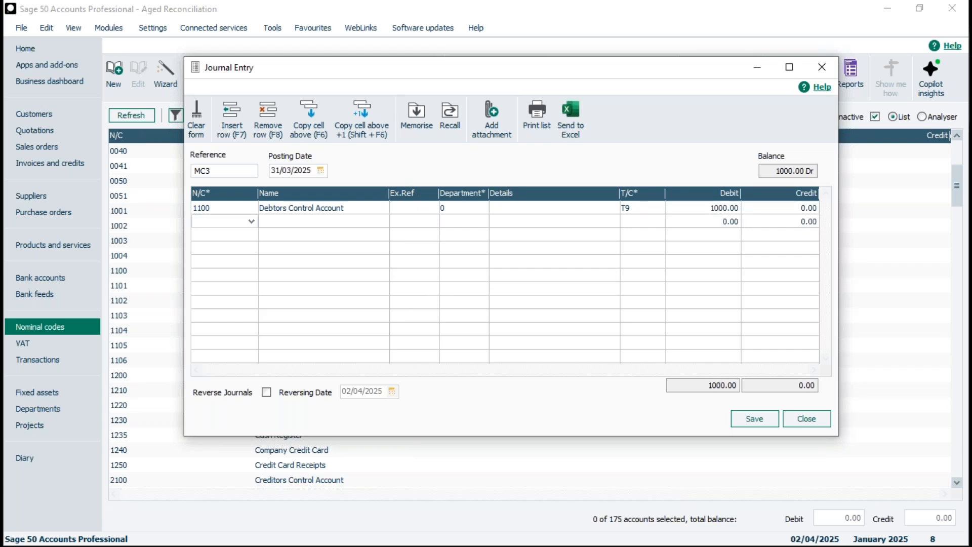
Step: Add a balancing line crediting 1000 to 9998 Suspense Account, save the journal and close the entry form
{"action": "type", "text": "9998"}
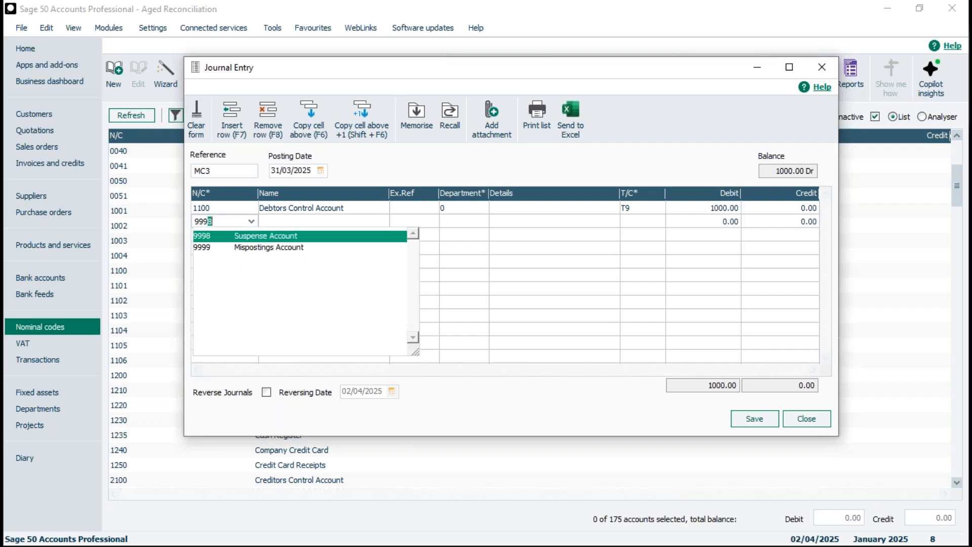
{"action": "key", "text": "Tab"}
{"action": "key", "text": "Tab"}
{"action": "key", "text": "Tab"}
{"action": "key", "text": "Tab"}
{"action": "key", "text": "Tab"}
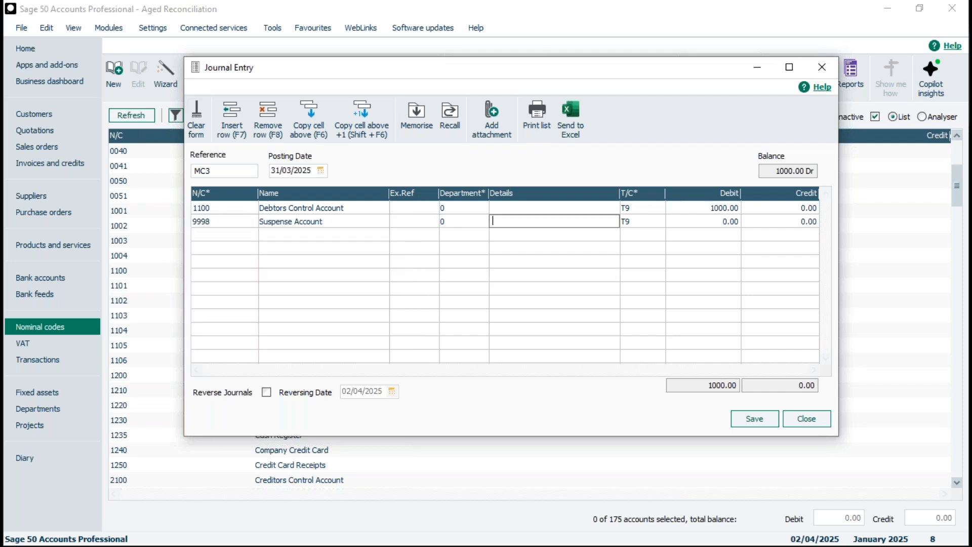
{"action": "key", "text": "Tab"}
{"action": "type", "text": "1000"}
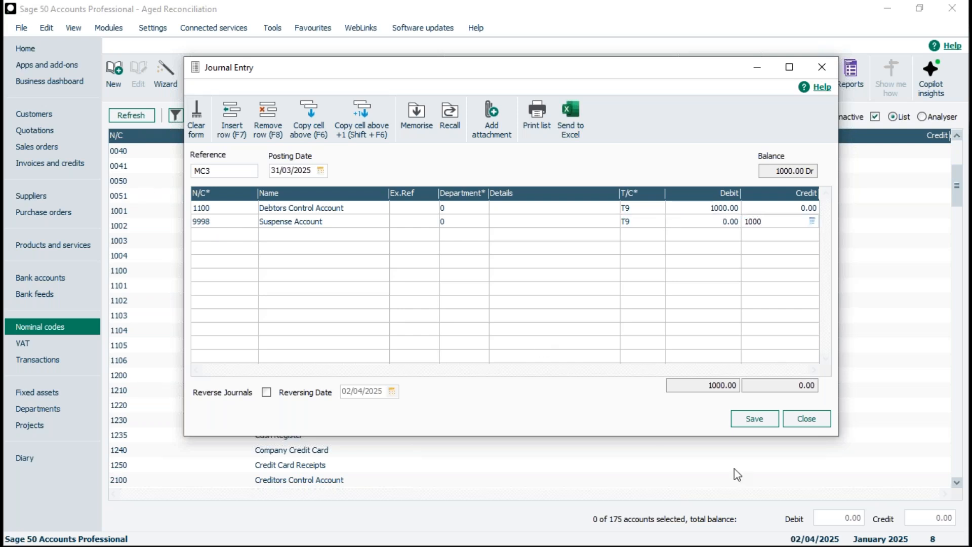
{"action": "left_click", "coordinate": [754, 419]}
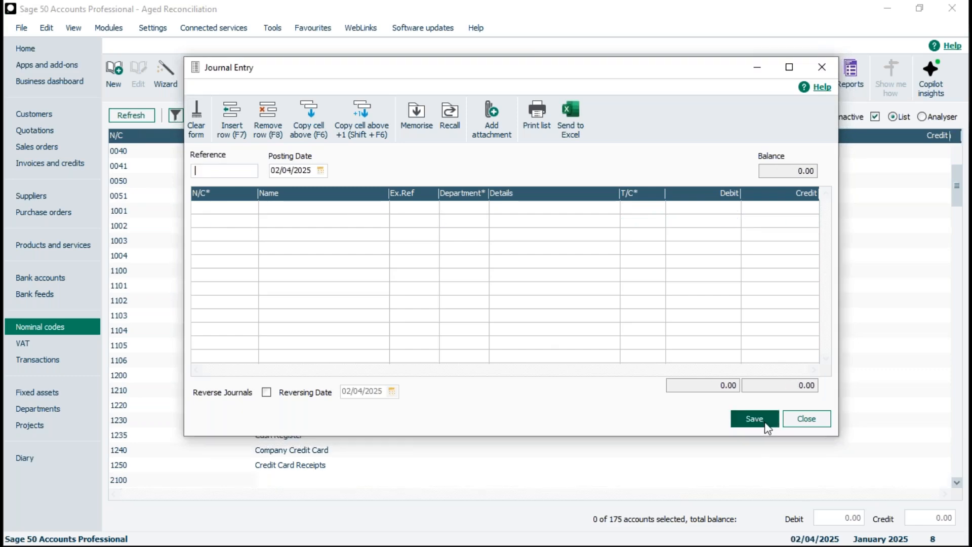
{"action": "left_click", "coordinate": [806, 420]}
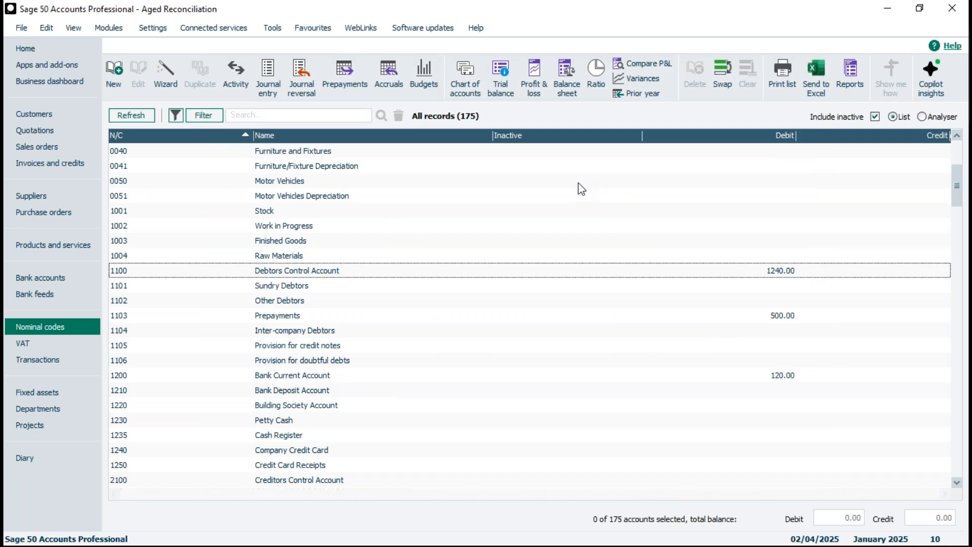
Step: Review the transaction activity of nominal code 1100 Debtors Control Account and close the activity view
{"action": "left_click", "coordinate": [334, 271]}
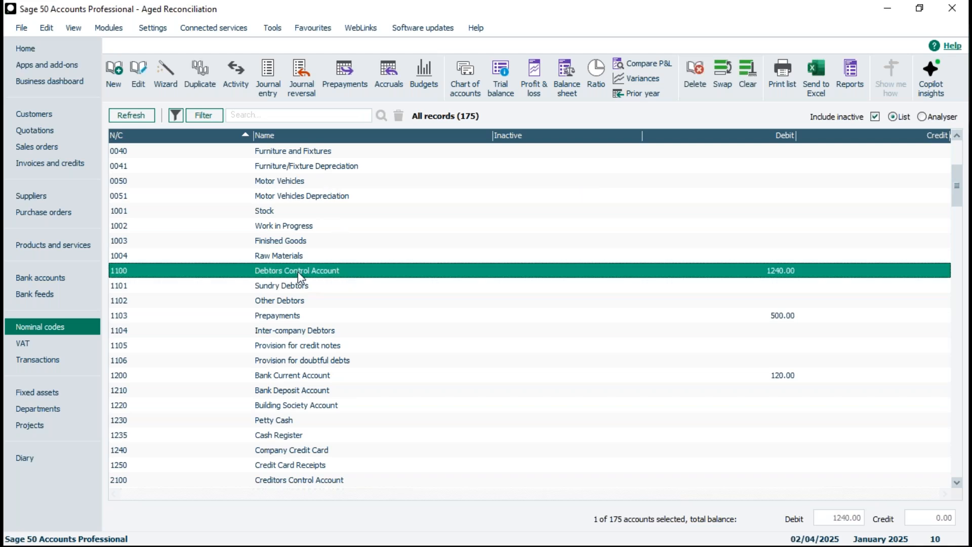
{"action": "left_click", "coordinate": [234, 73]}
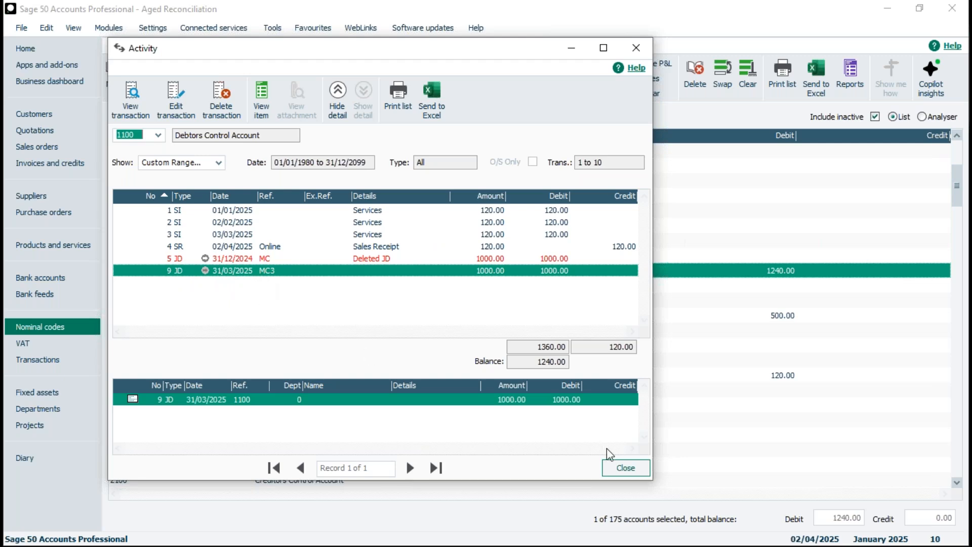
{"action": "left_click", "coordinate": [624, 469]}
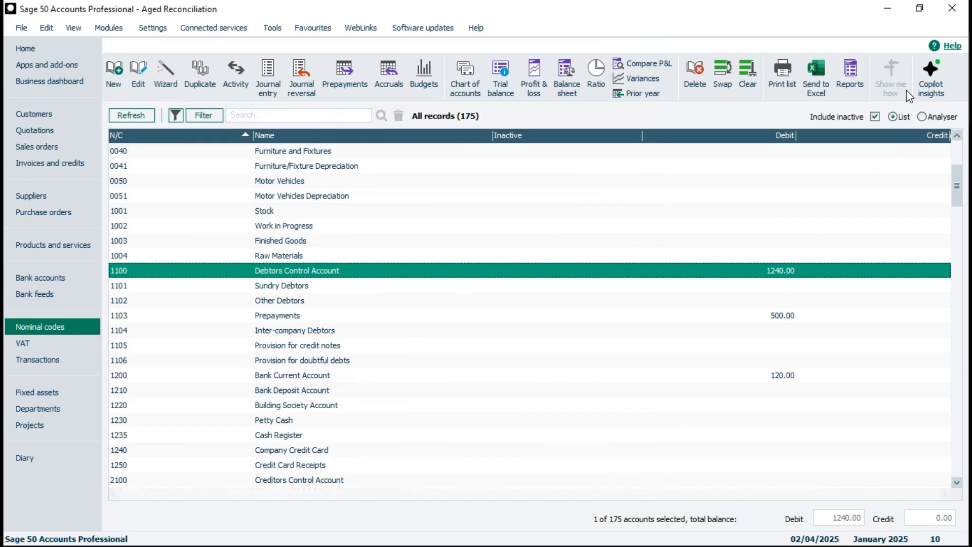
Step: Open the preview criteria for the Day Books: Nominal Ledger report from the nominal code day book reports
{"action": "left_click", "coordinate": [853, 71]}
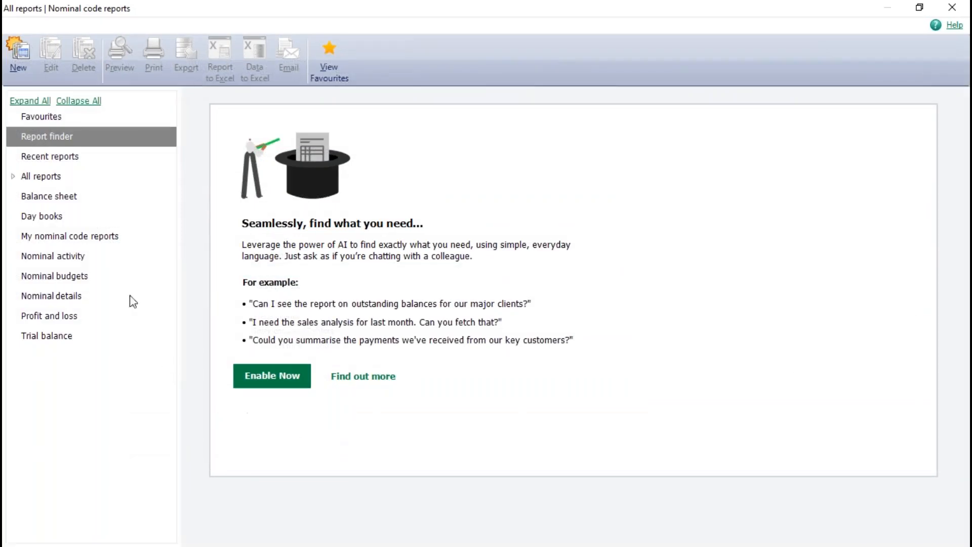
{"action": "left_click", "coordinate": [51, 217]}
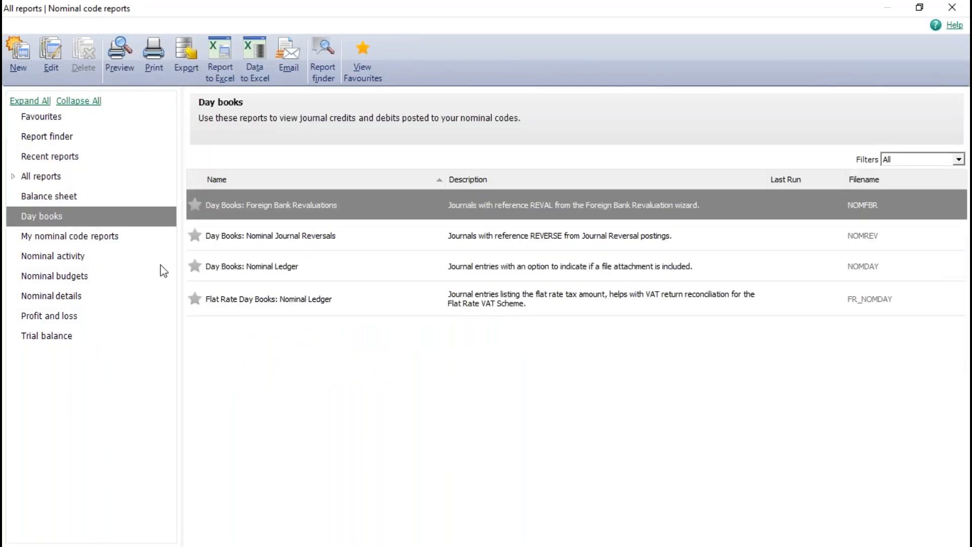
{"action": "left_click", "coordinate": [262, 269]}
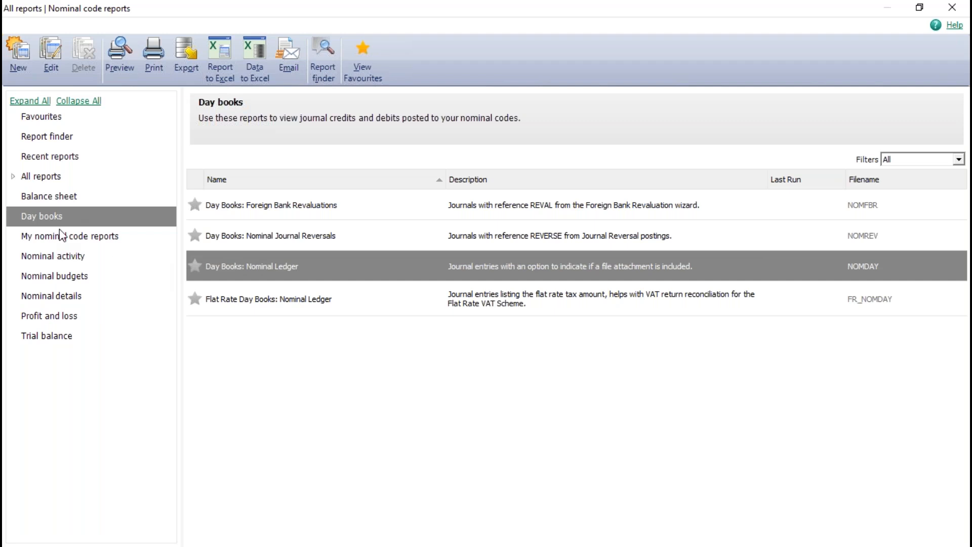
{"action": "mouse_move", "coordinate": [221, 267]}
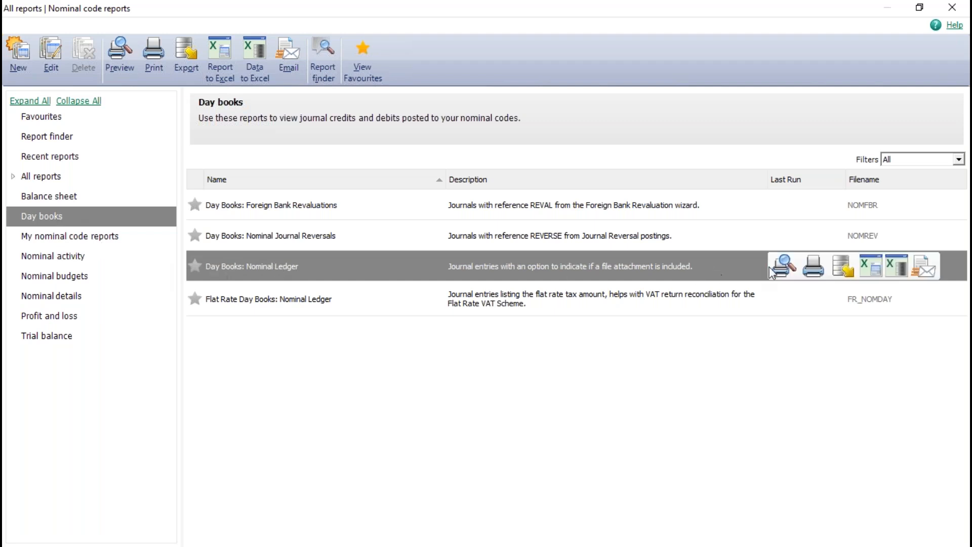
{"action": "left_click", "coordinate": [784, 266]}
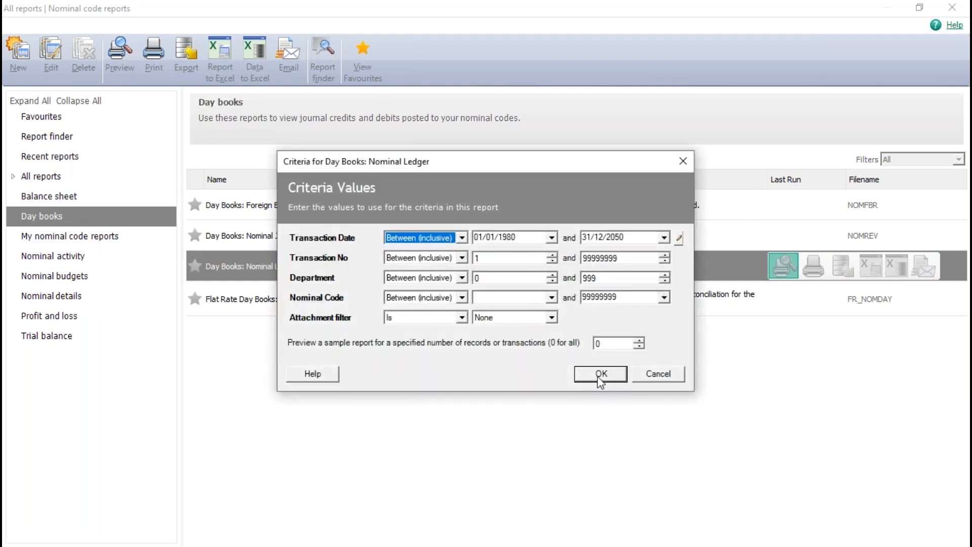
Step: Preview the nominal day book for transaction dates 01/01/1980 to 31/03/2025, examine the journals at full size and close the preview
{"action": "left_click", "coordinate": [679, 238]}
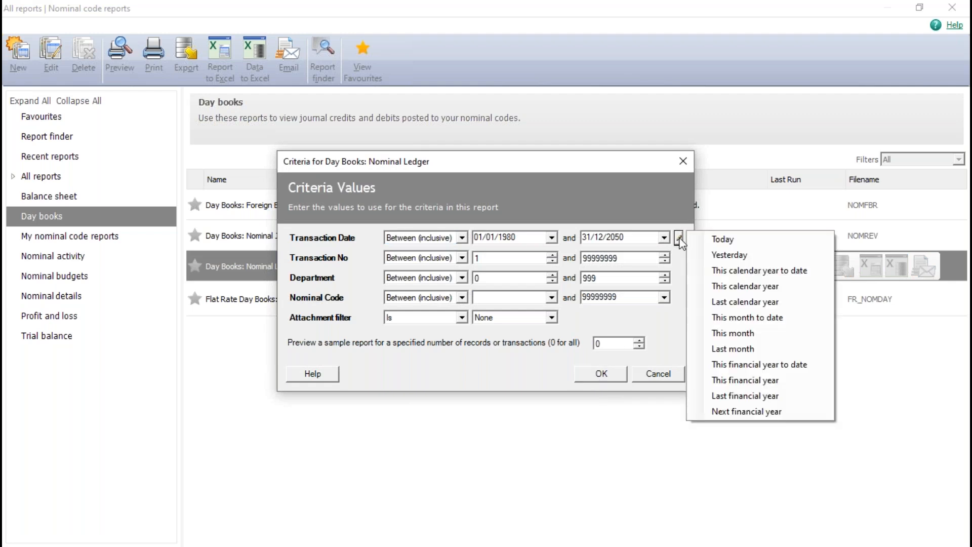
{"action": "left_click", "coordinate": [732, 349]}
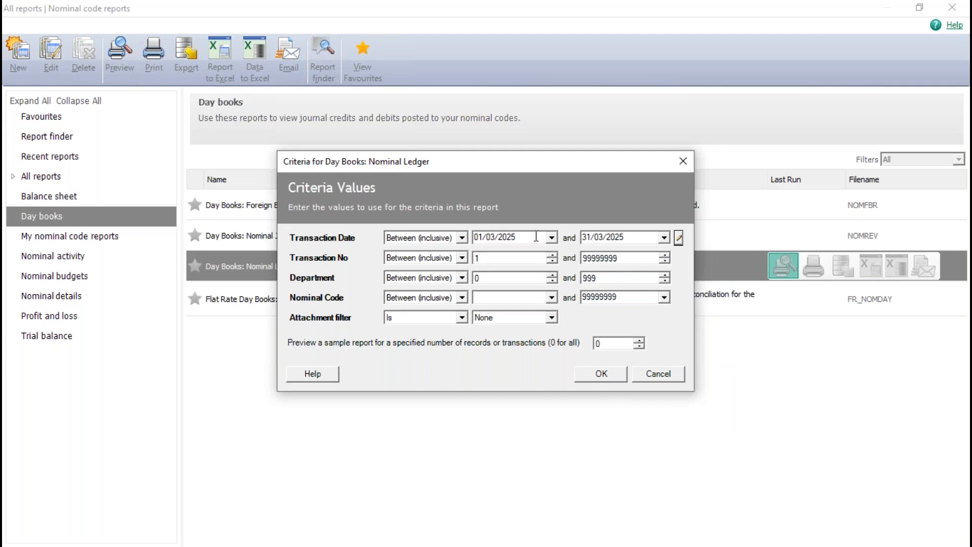
{"action": "left_click_drag", "start_coordinate": [519, 237], "coordinate": [472, 238]}
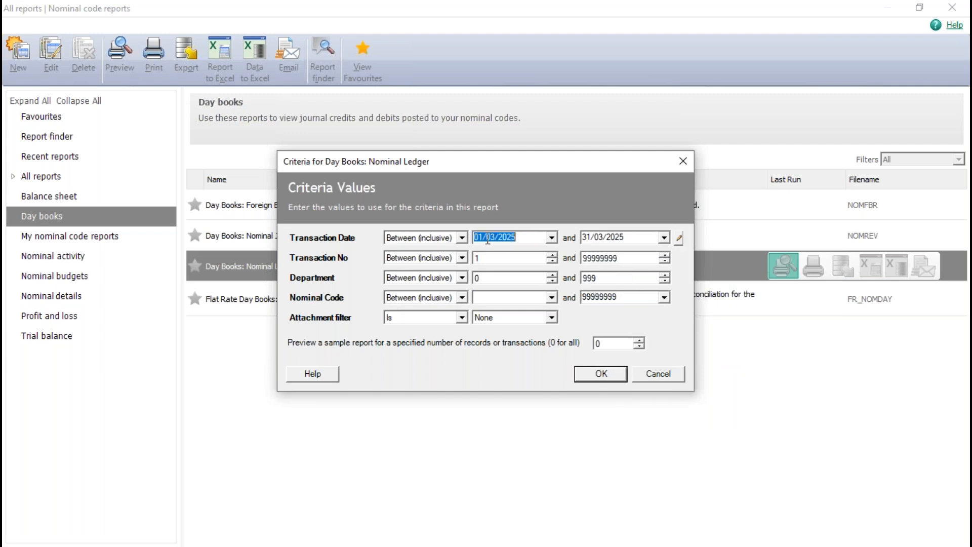
{"action": "type", "text": "01011980"}
{"action": "key", "text": "Tab"}
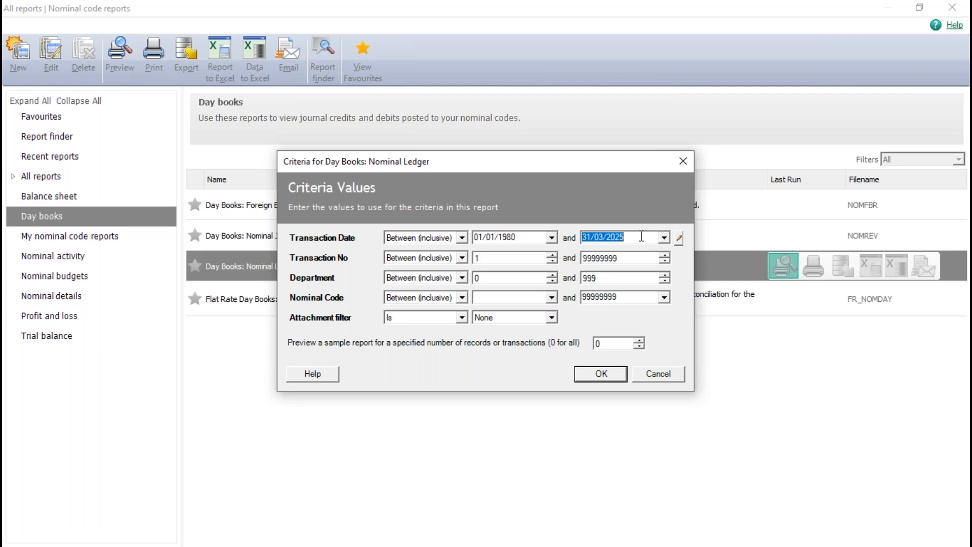
{"action": "left_click", "coordinate": [601, 375]}
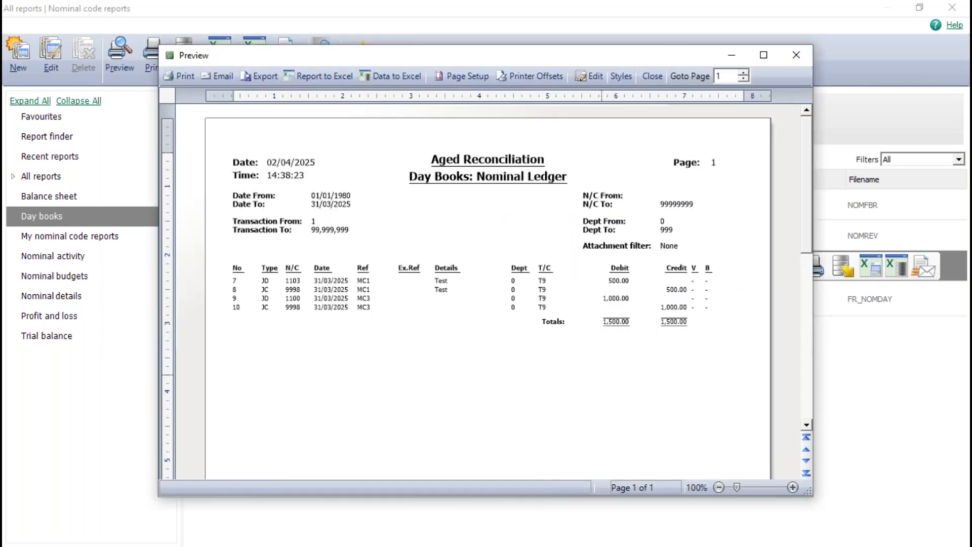
{"action": "left_click", "coordinate": [764, 54]}
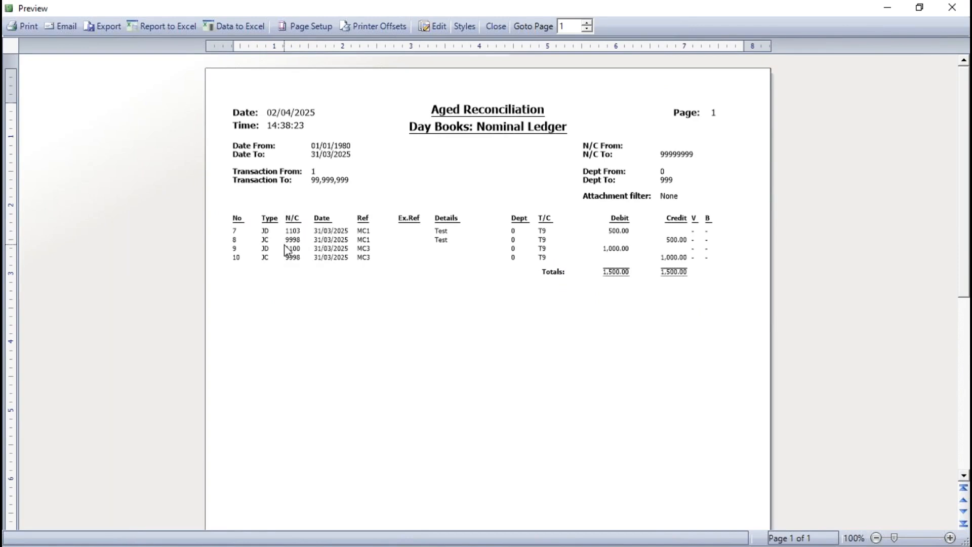
{"action": "left_click", "coordinate": [496, 26]}
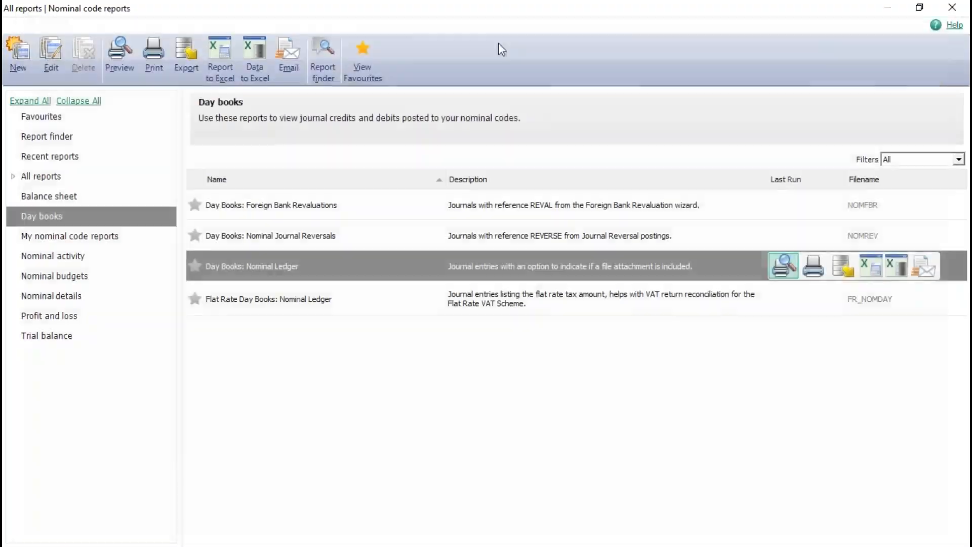
Step: Rerun the Day Books: Nominal Ledger preview for transactions up to 31/03/2025, restricted to nominal code 1100 to 1100
{"action": "left_click", "coordinate": [781, 268]}
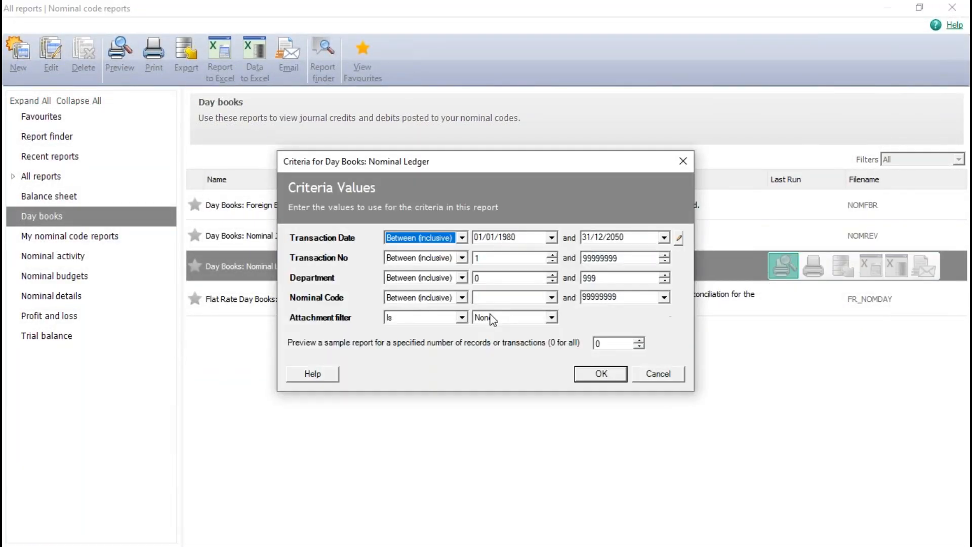
{"action": "left_click", "coordinate": [635, 237]}
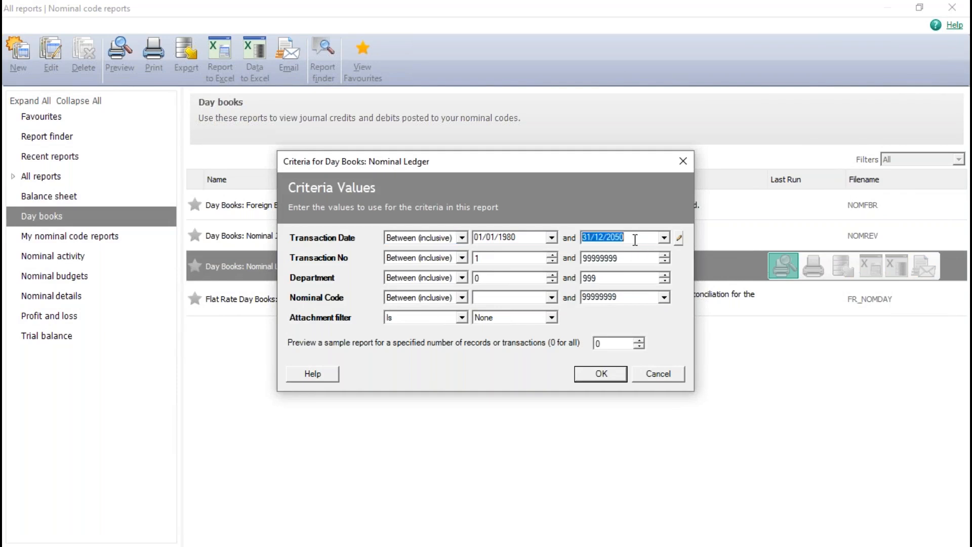
{"action": "type", "text": "31032025"}
{"action": "left_click", "coordinate": [499, 298]}
{"action": "type", "text": "1100"}
{"action": "key", "text": "Tab"}
{"action": "type", "text": "1100"}
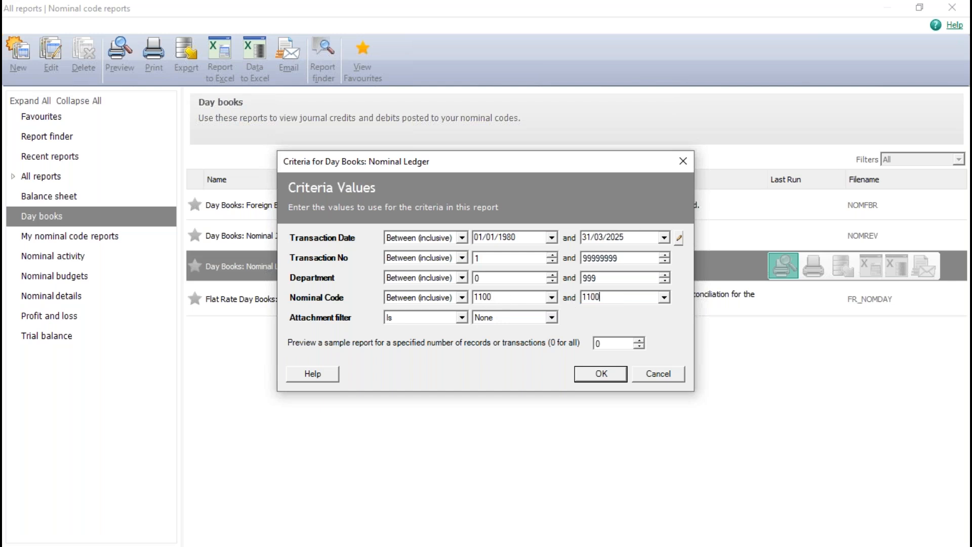
{"action": "left_click", "coordinate": [601, 377]}
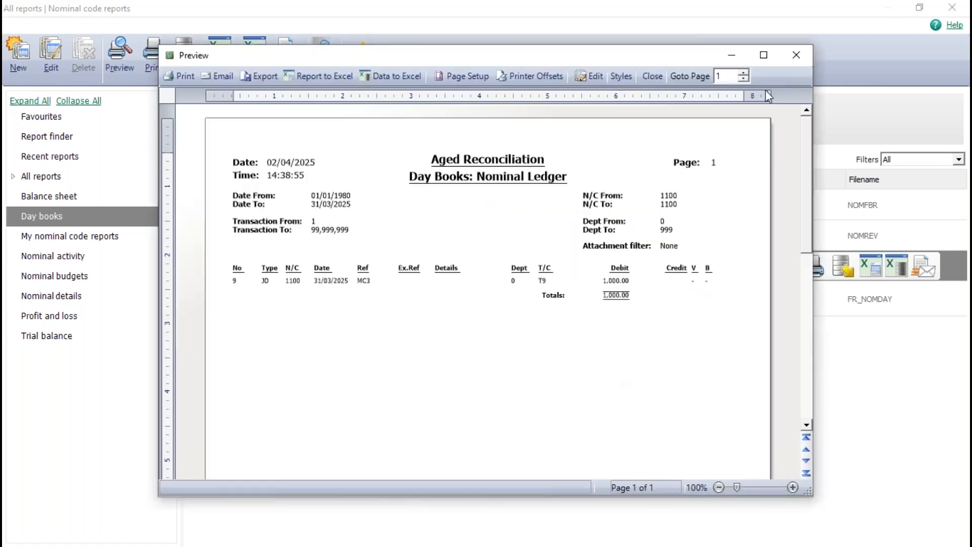
Step: Enlarge the preview to examine the journals on the Debtors Control Account, and close both the preview and the reports window
{"action": "left_click", "coordinate": [770, 55]}
{"action": "left_click", "coordinate": [950, 538]}
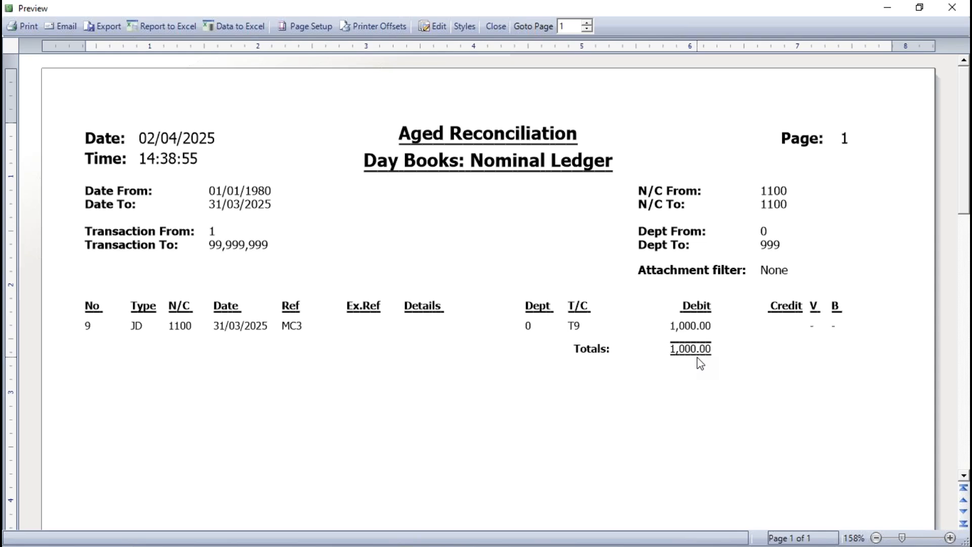
{"action": "left_click", "coordinate": [495, 27]}
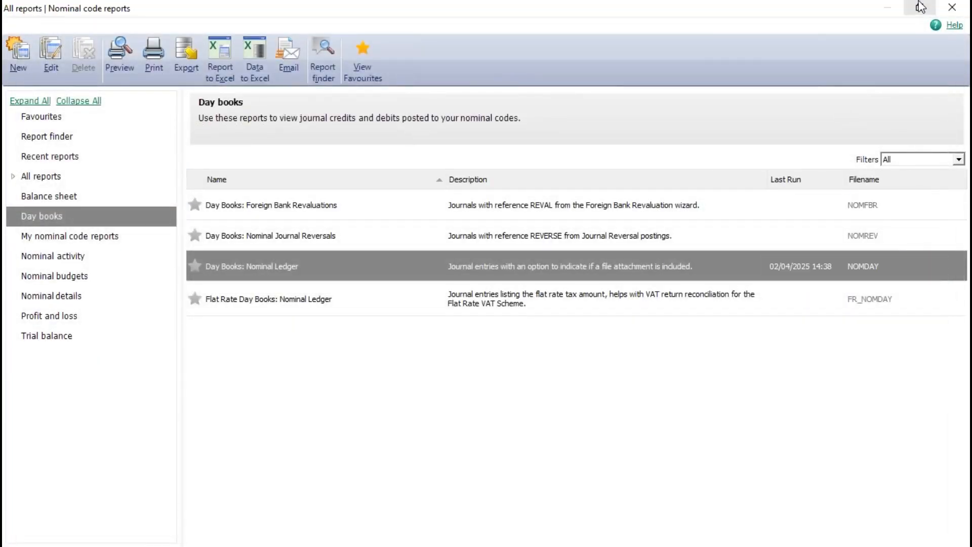
{"action": "left_click", "coordinate": [953, 13]}
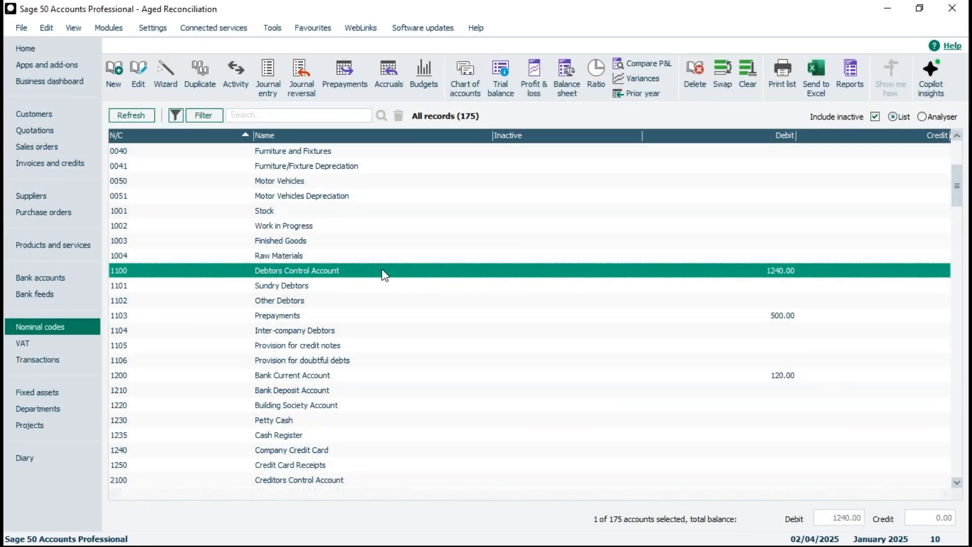
{"action": "left_click", "coordinate": [848, 68]}
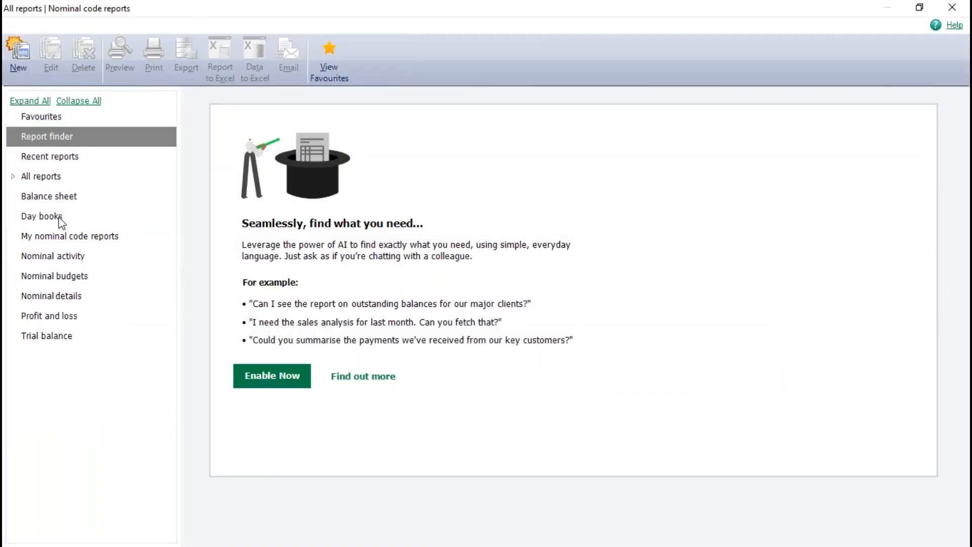
{"action": "left_click", "coordinate": [61, 221]}
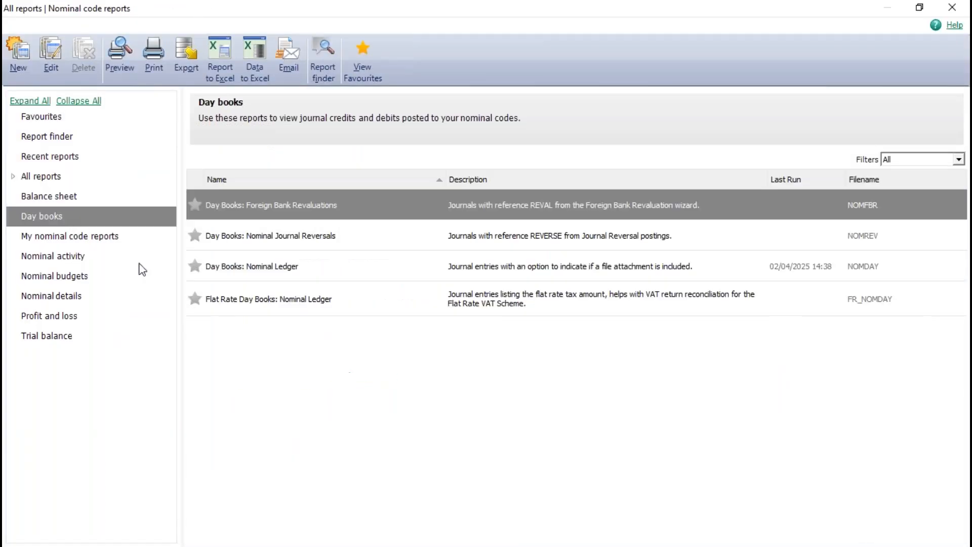
{"action": "left_click", "coordinate": [234, 274]}
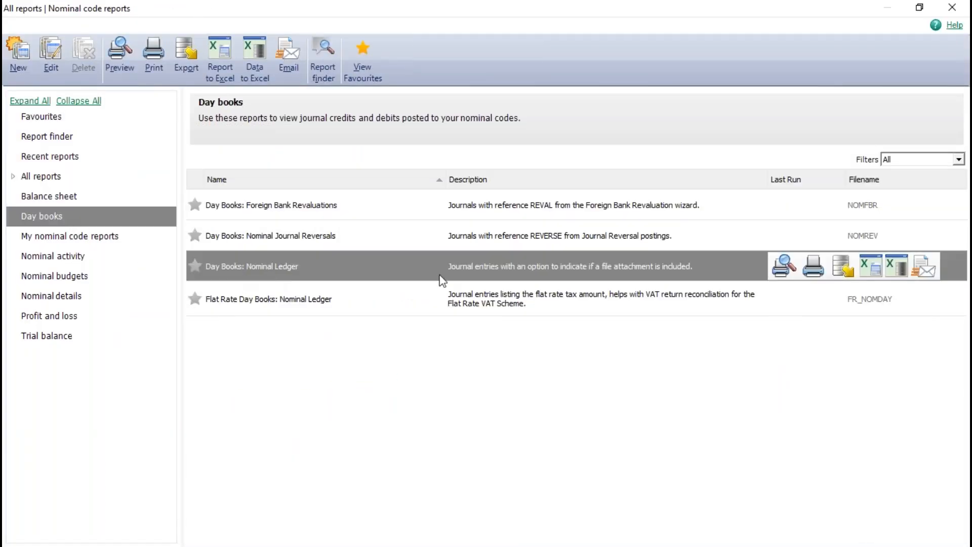
{"action": "left_click", "coordinate": [783, 265]}
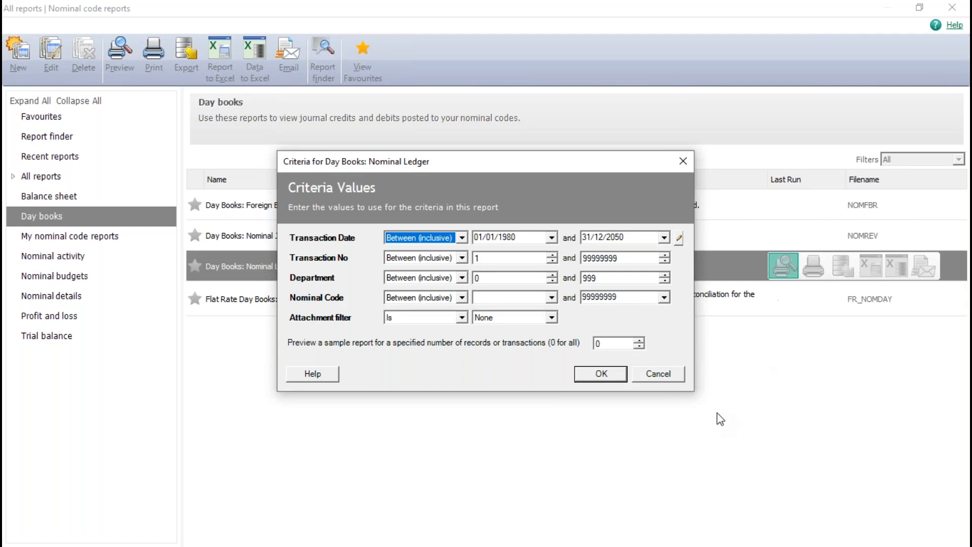
{"action": "left_click", "coordinate": [659, 374]}
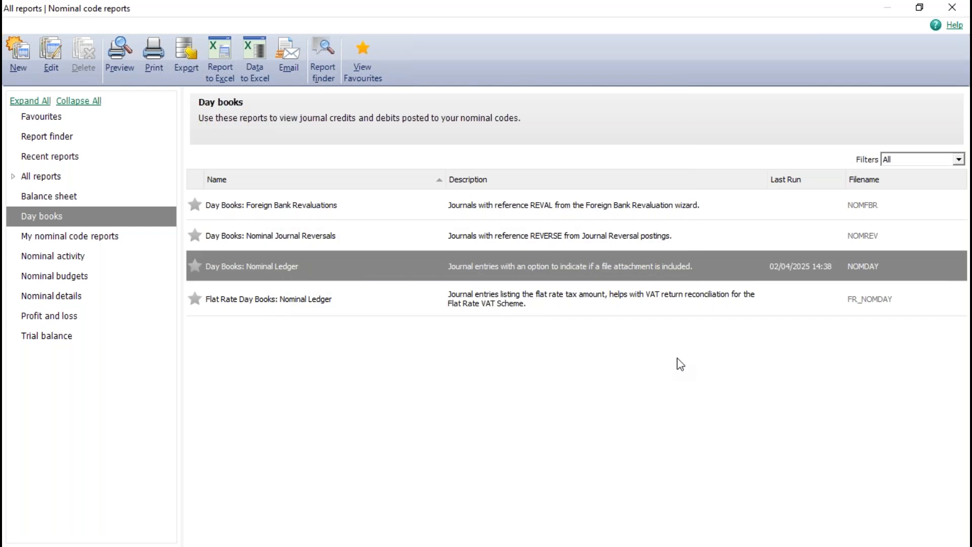
{"action": "left_click", "coordinate": [891, 7]}
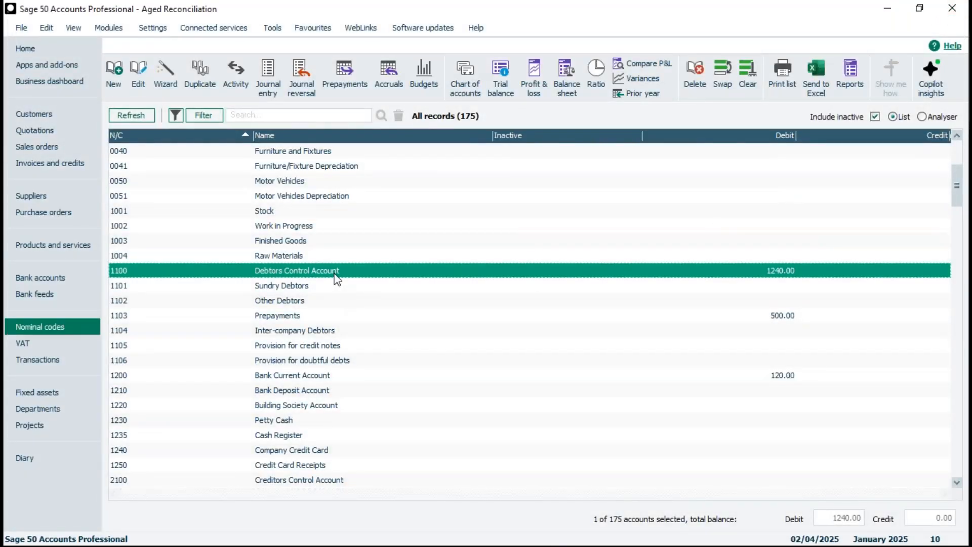
Step: Run the Check Data error check from File maintenance, accepting the closure of open windows
{"action": "left_click", "coordinate": [19, 31]}
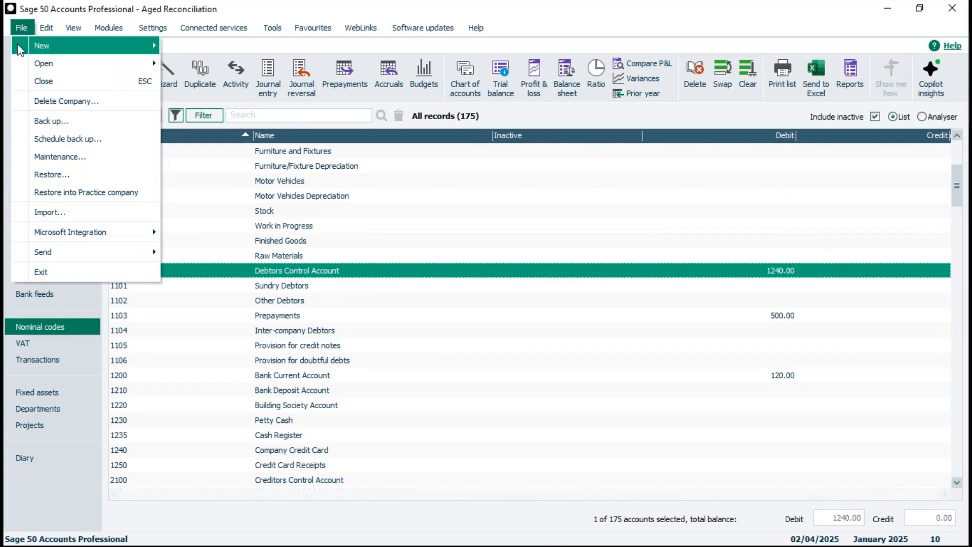
{"action": "left_click", "coordinate": [50, 161]}
{"action": "left_click", "coordinate": [512, 315]}
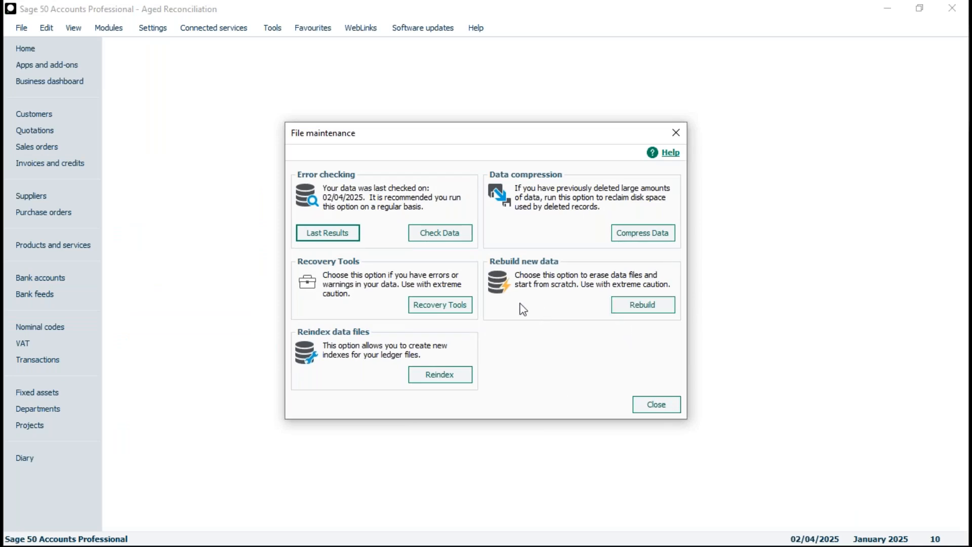
{"action": "left_click", "coordinate": [443, 235]}
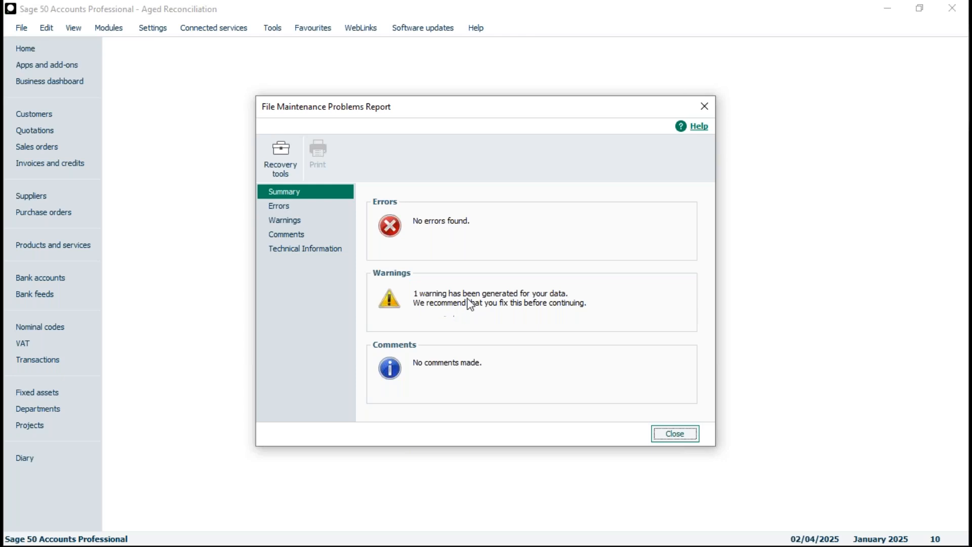
Step: Expand the warning on aged balances disagreeing with the control account to examine its details, and close the problems report and File maintenance
{"action": "left_click", "coordinate": [286, 221]}
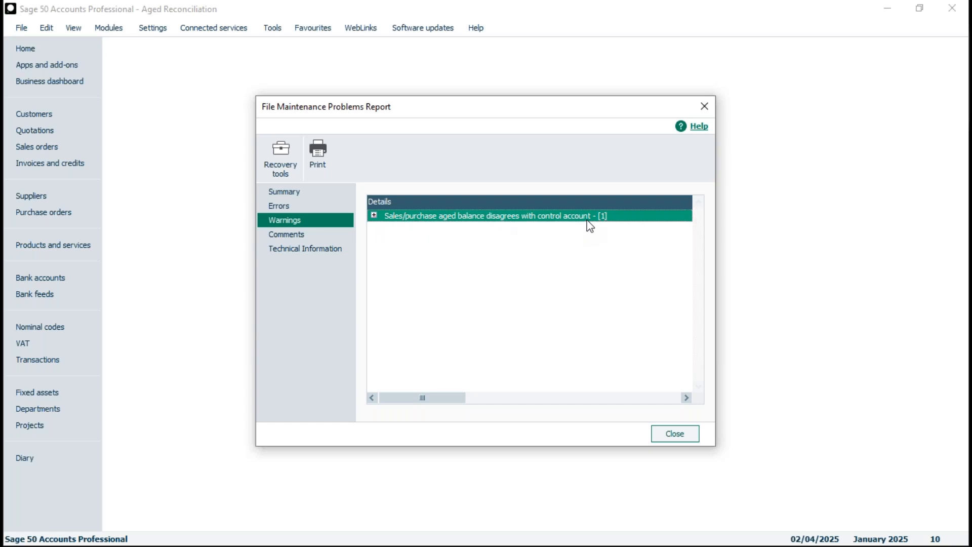
{"action": "left_click", "coordinate": [375, 217]}
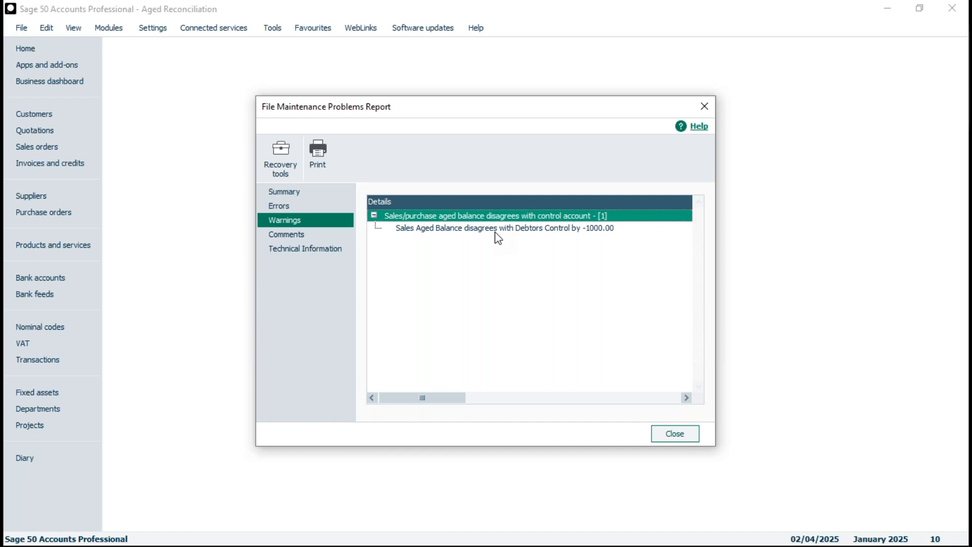
{"action": "left_click", "coordinate": [678, 438]}
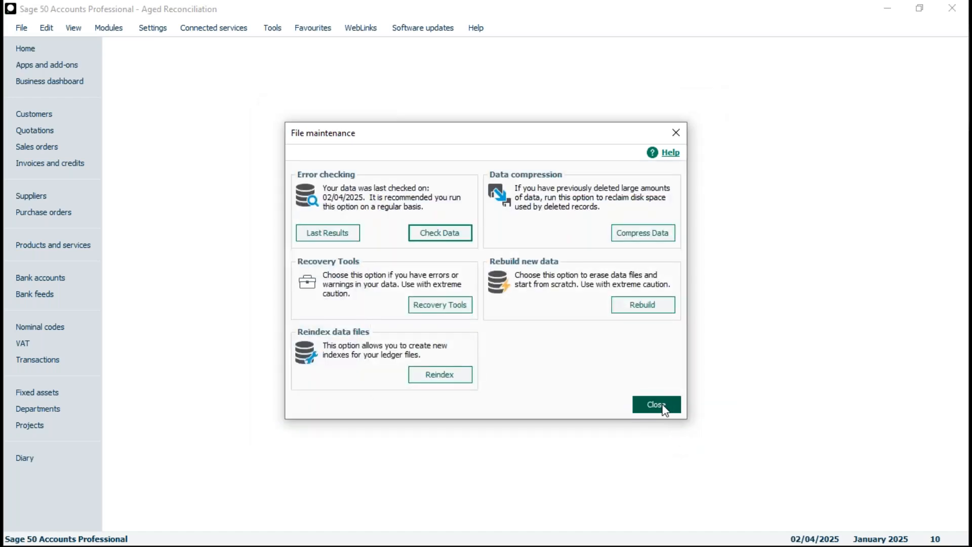
{"action": "left_click", "coordinate": [663, 408]}
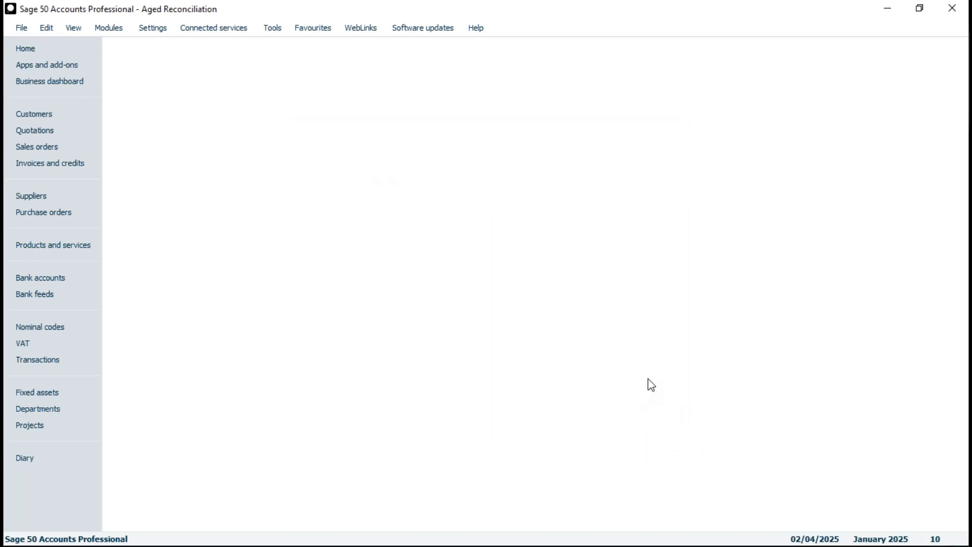